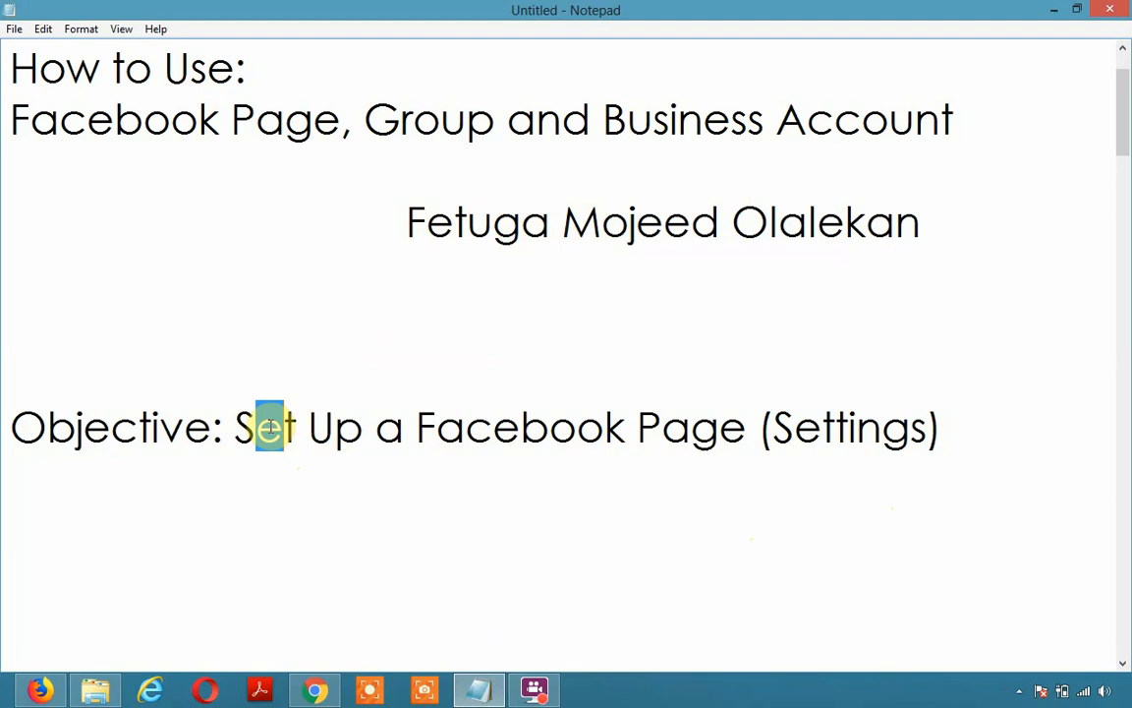
Place the cursor in the Notepad objective notes, then bring the Milestone testing Facebook page forward
click(857, 428)
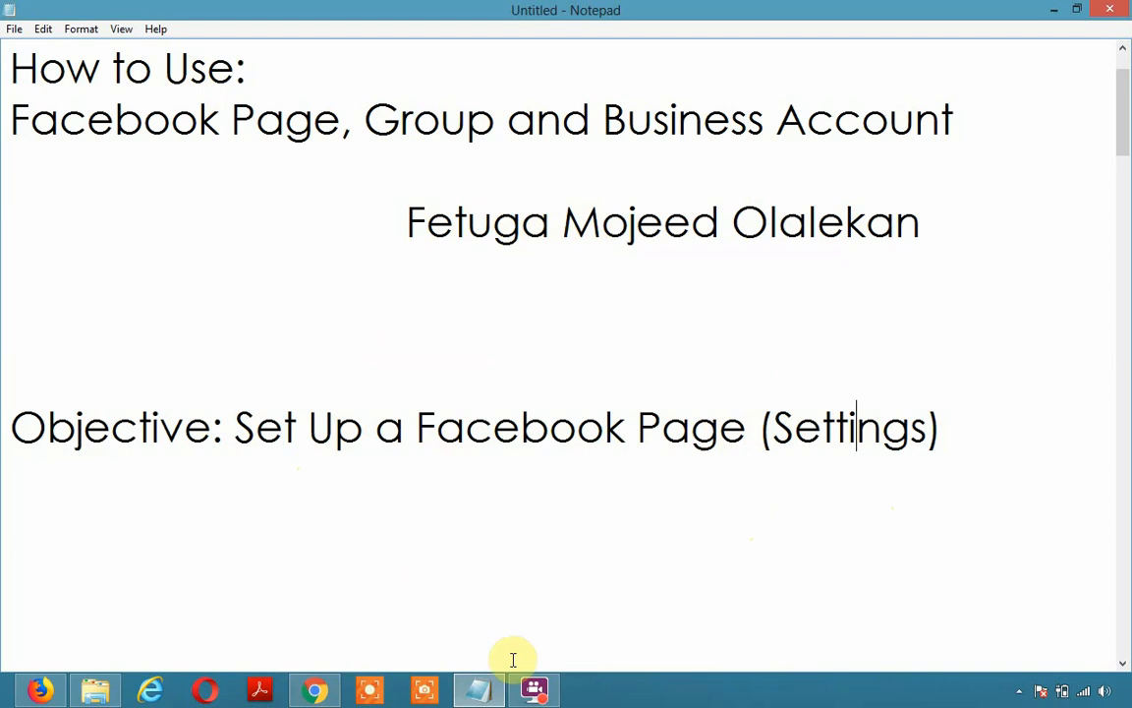
click(308, 691)
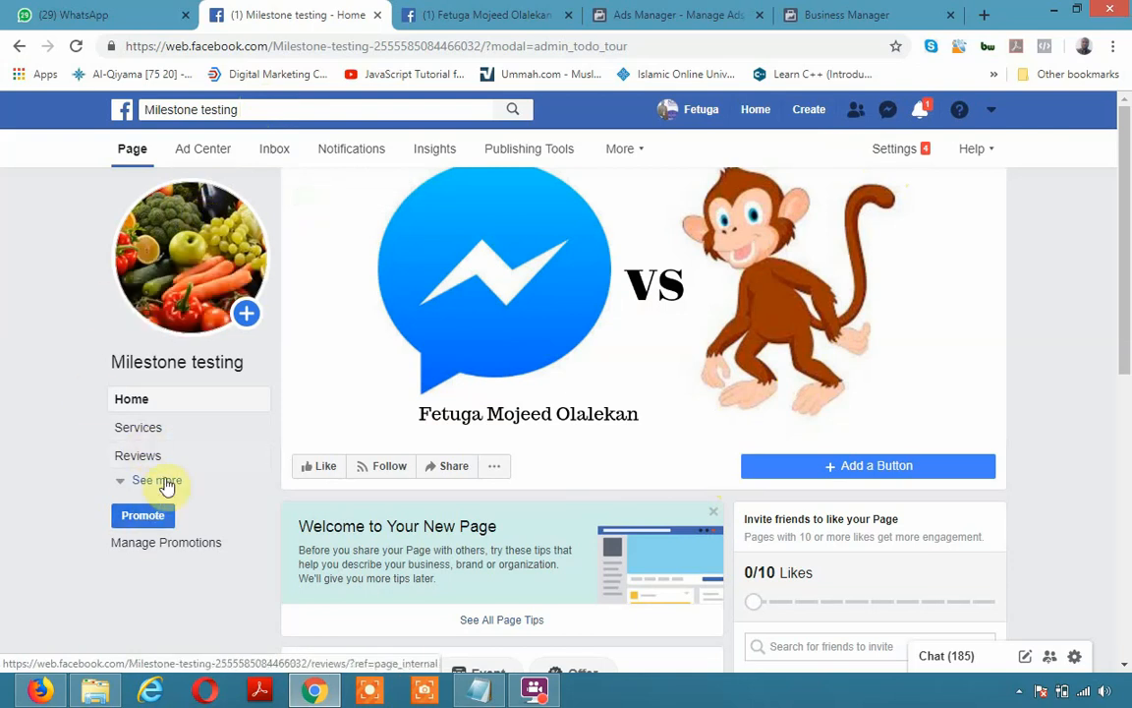
Expand the page sidebar with See more to reveal all of its sections
click(120, 482)
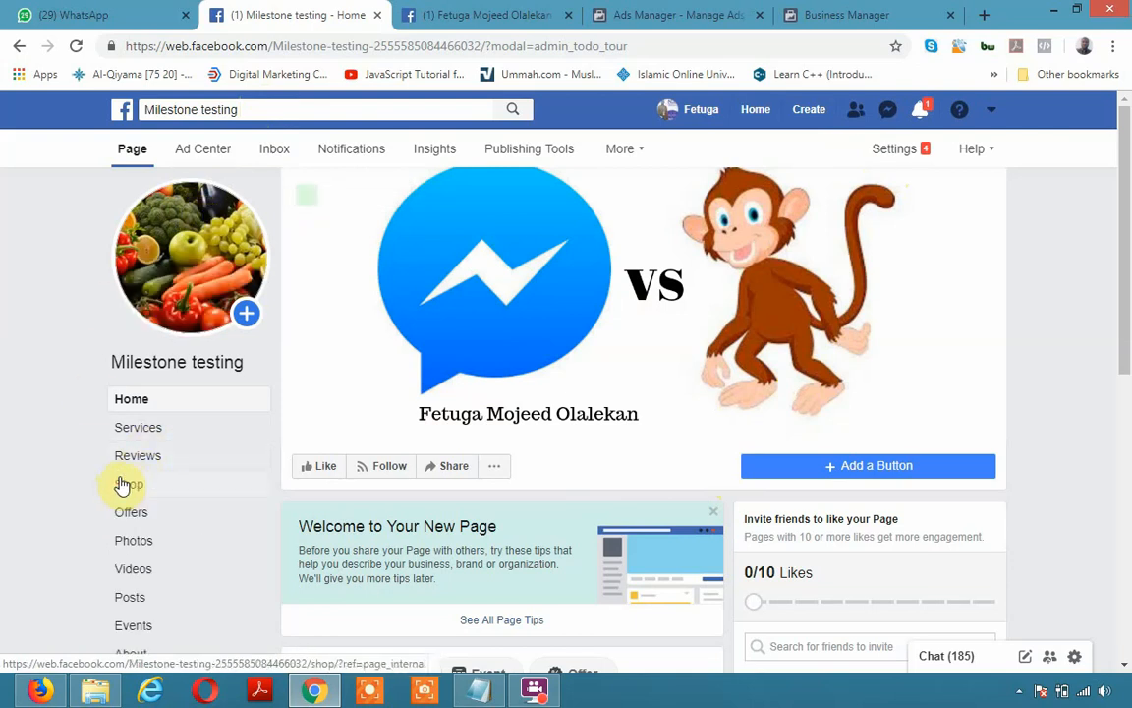
scroll(140, 506, down, 2)
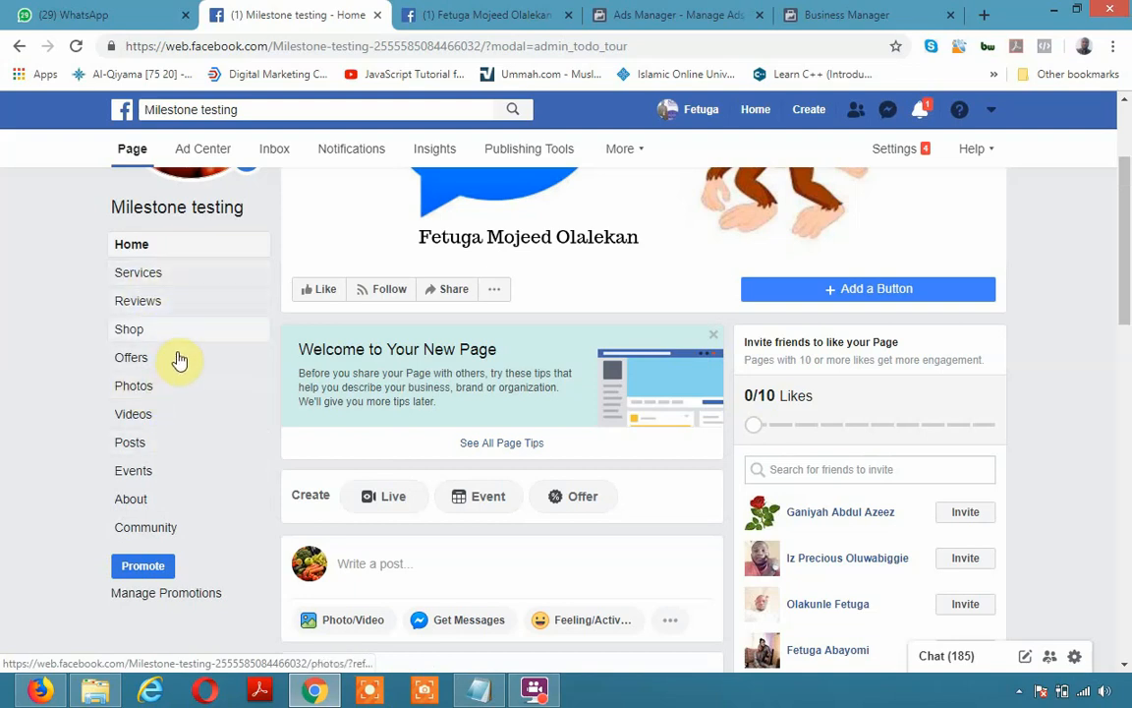
scroll(315, 362, up, 2)
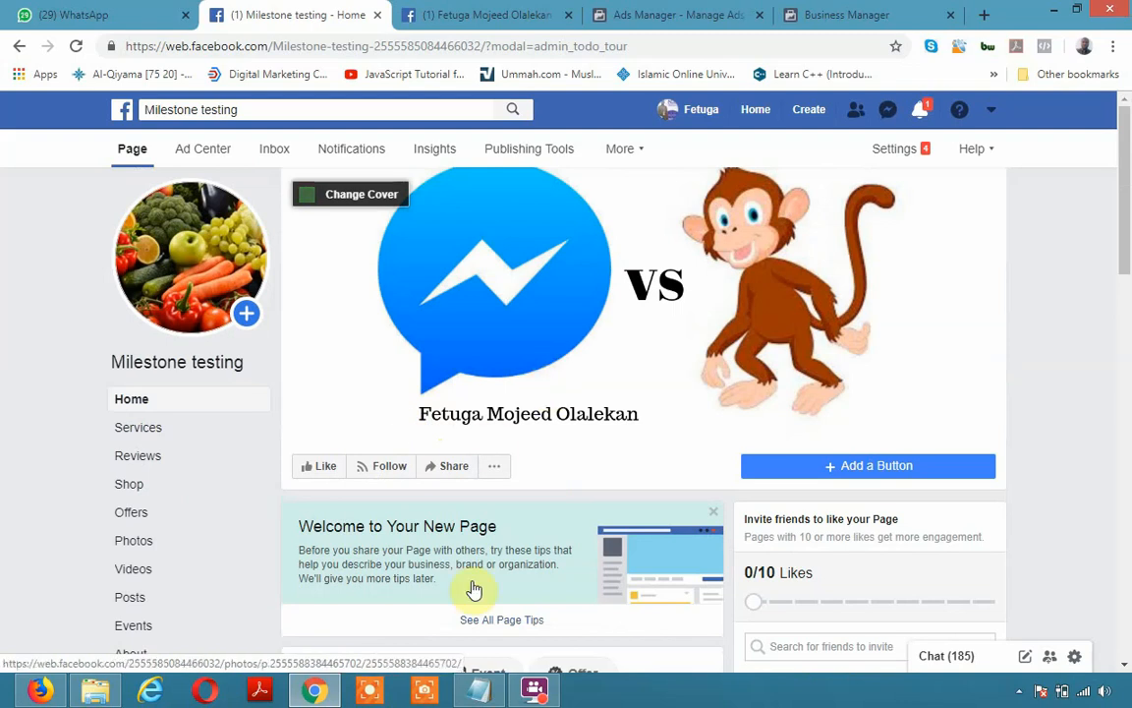
Check the Notepad notes, then return to Facebook and open the page's Settings
click(488, 688)
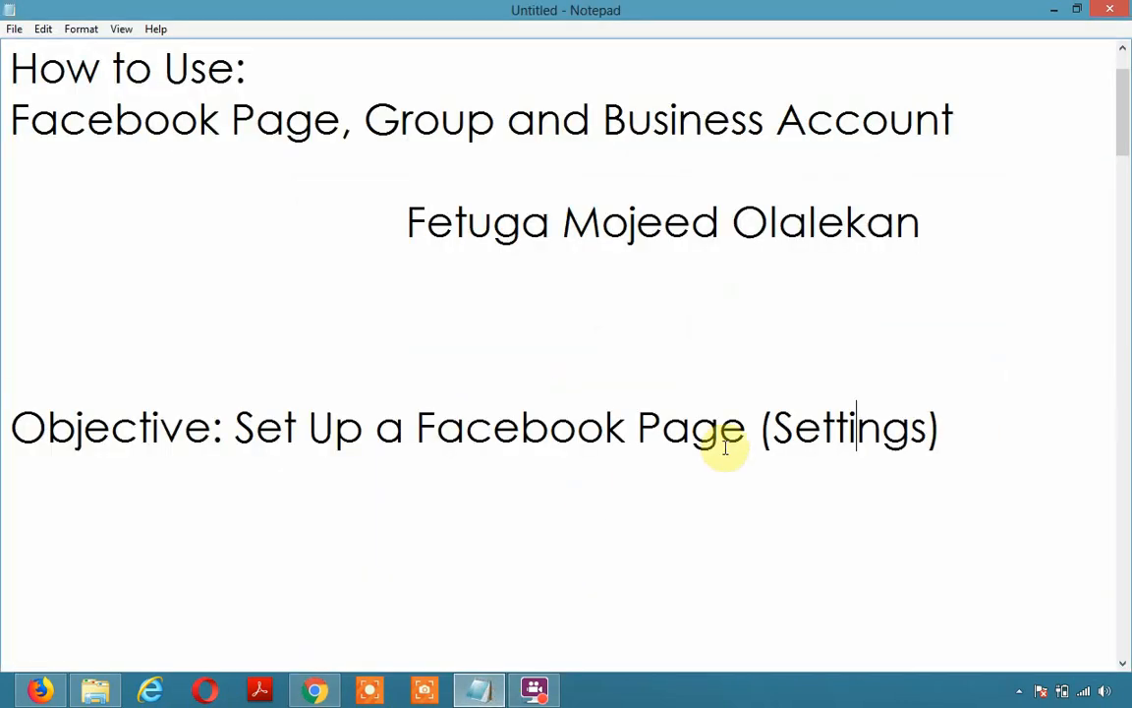
click(798, 428)
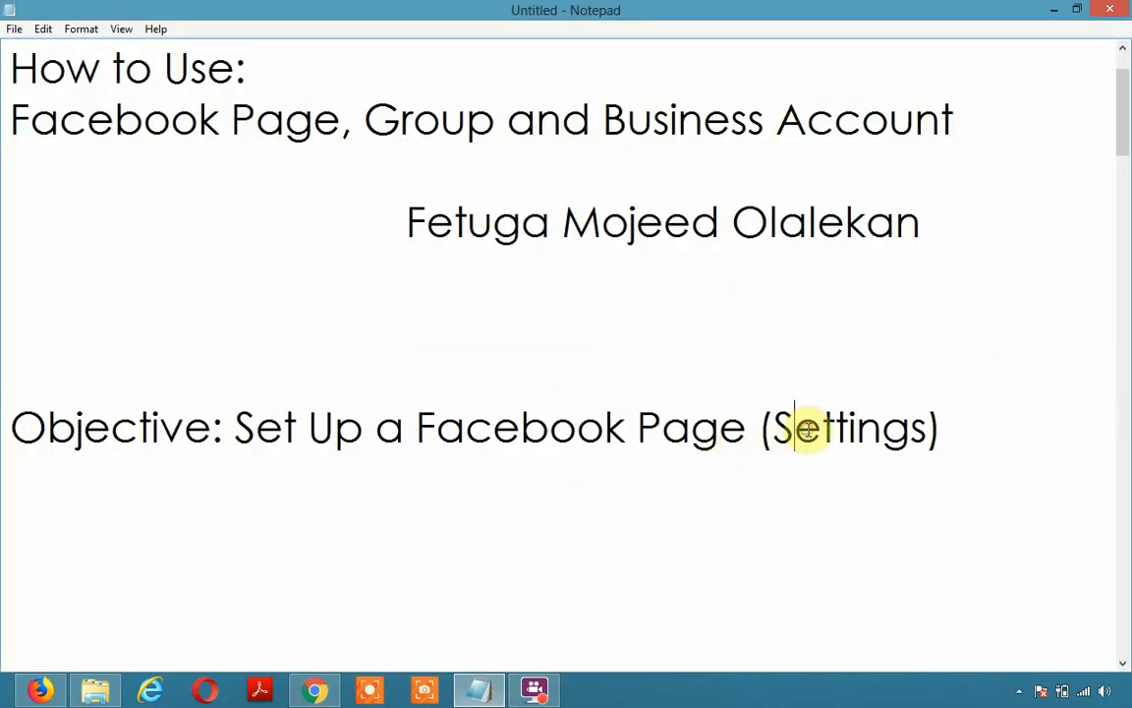
click(481, 688)
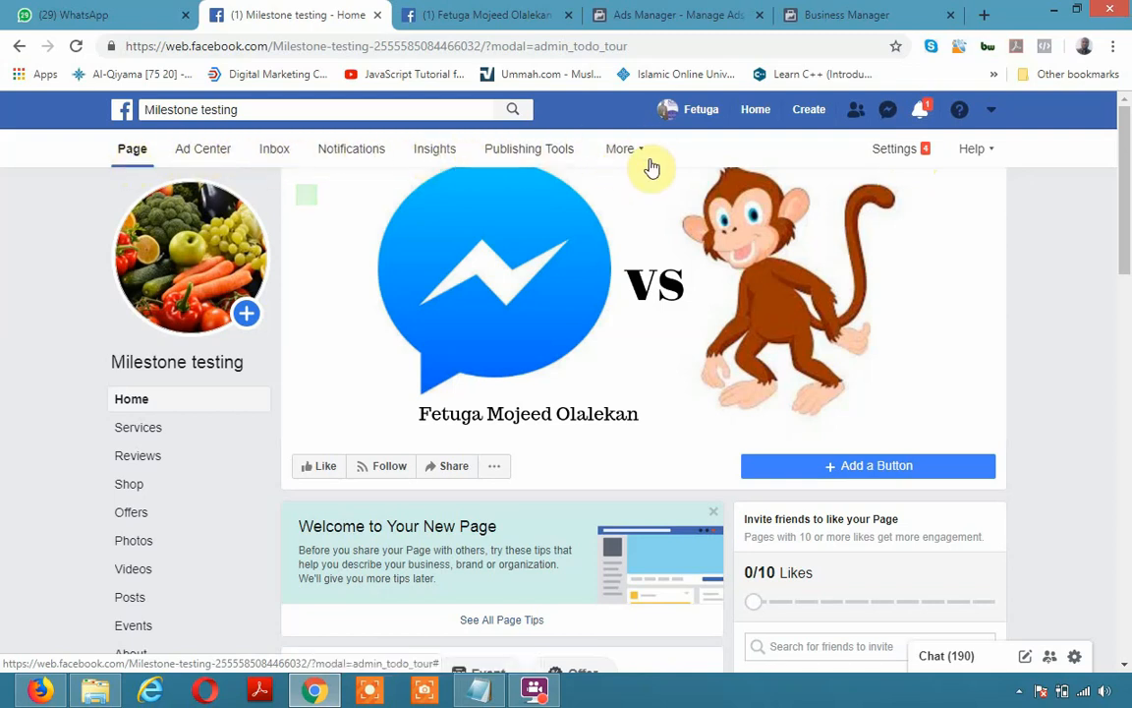
click(910, 153)
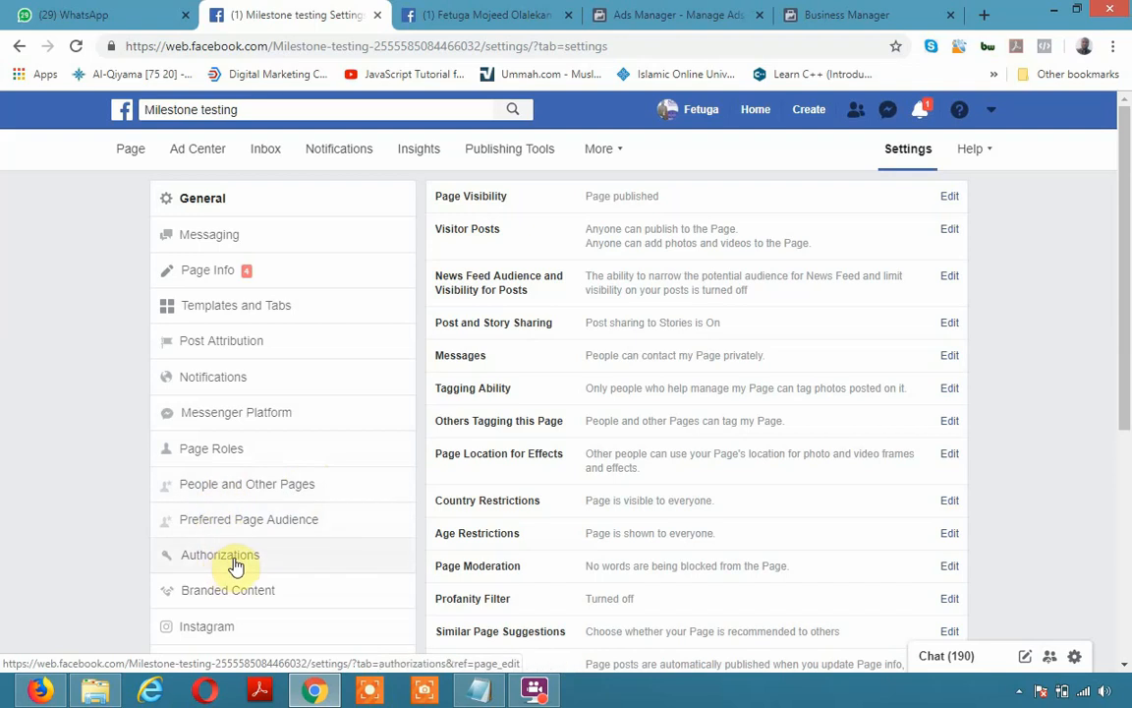
scroll(236, 565, down, 1)
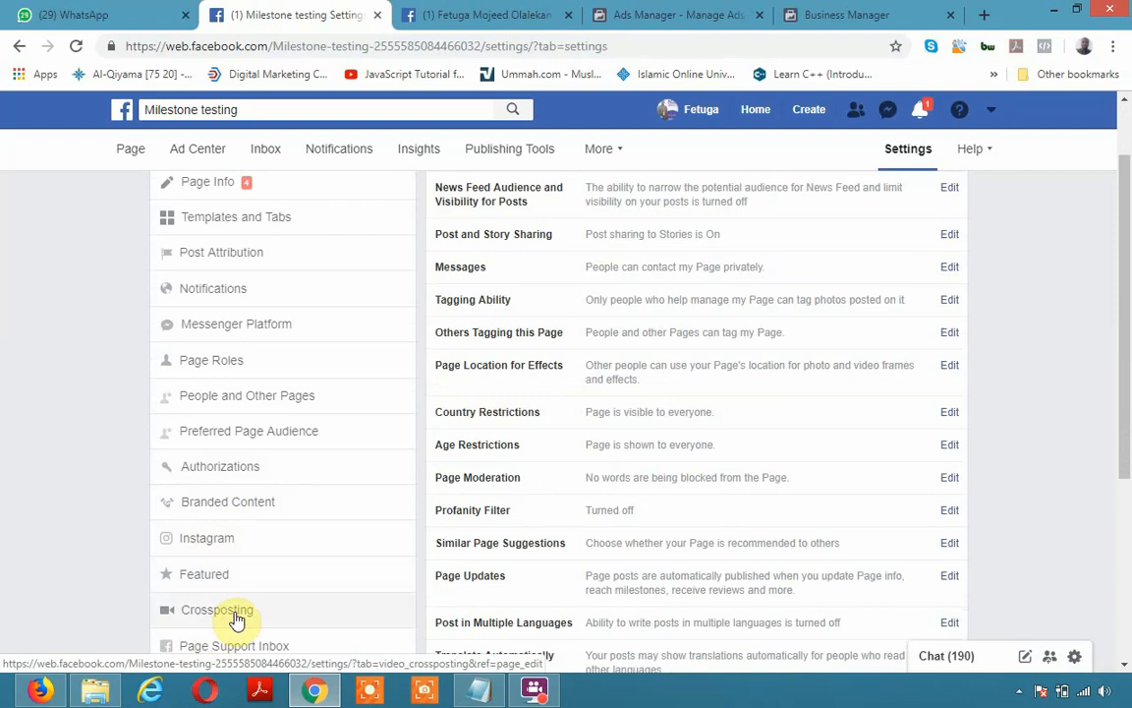
scroll(236, 617, down, 1)
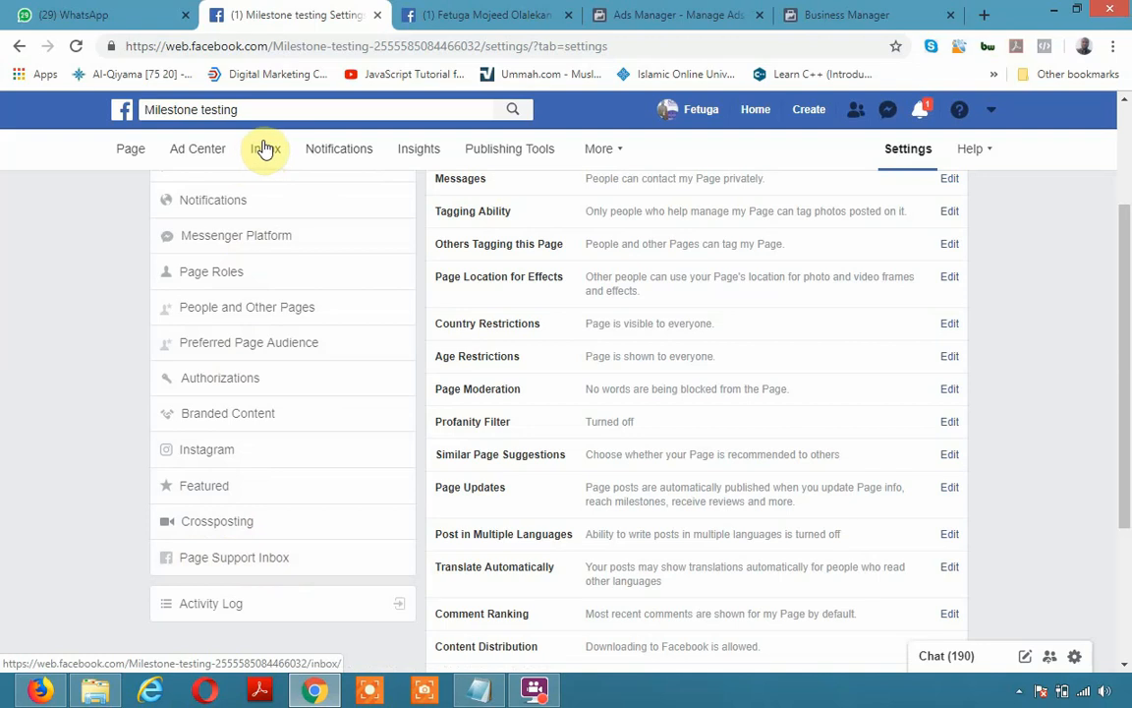
scroll(508, 475, up, 2)
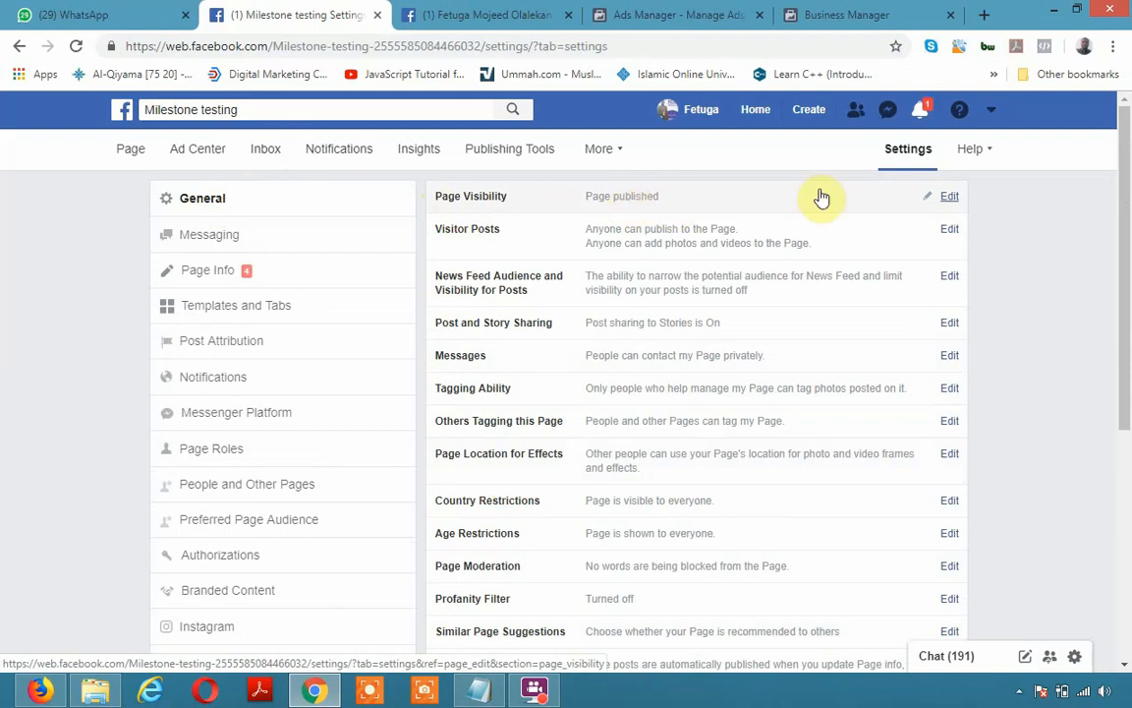
click(948, 199)
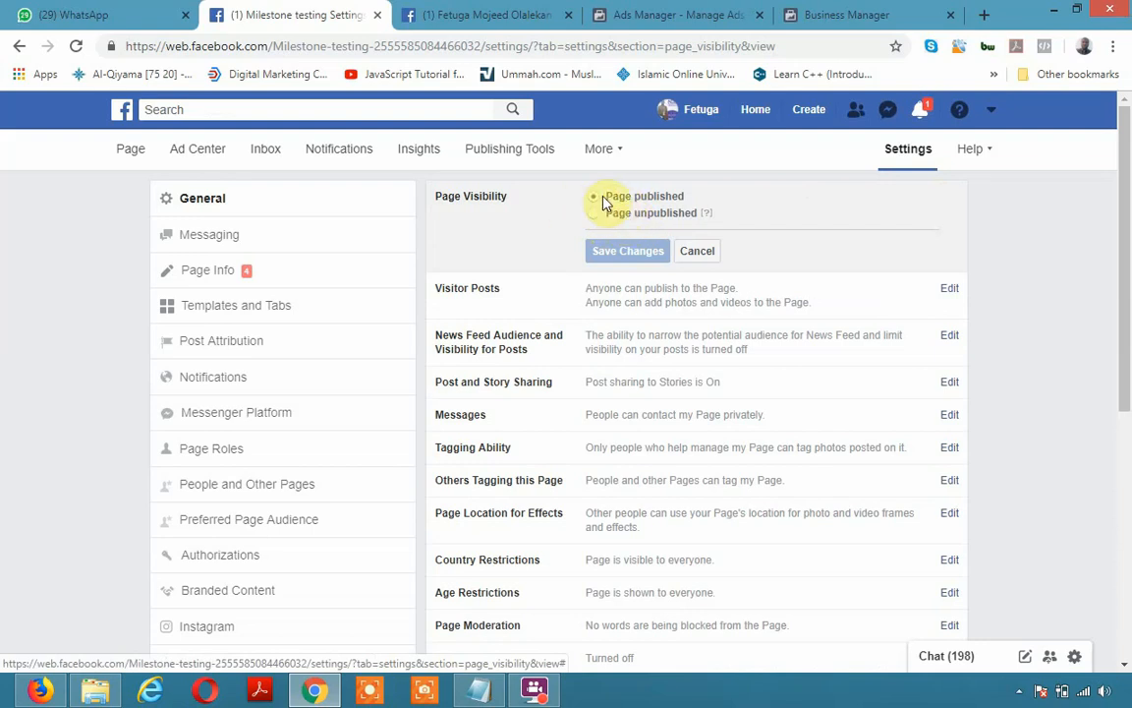
click(710, 257)
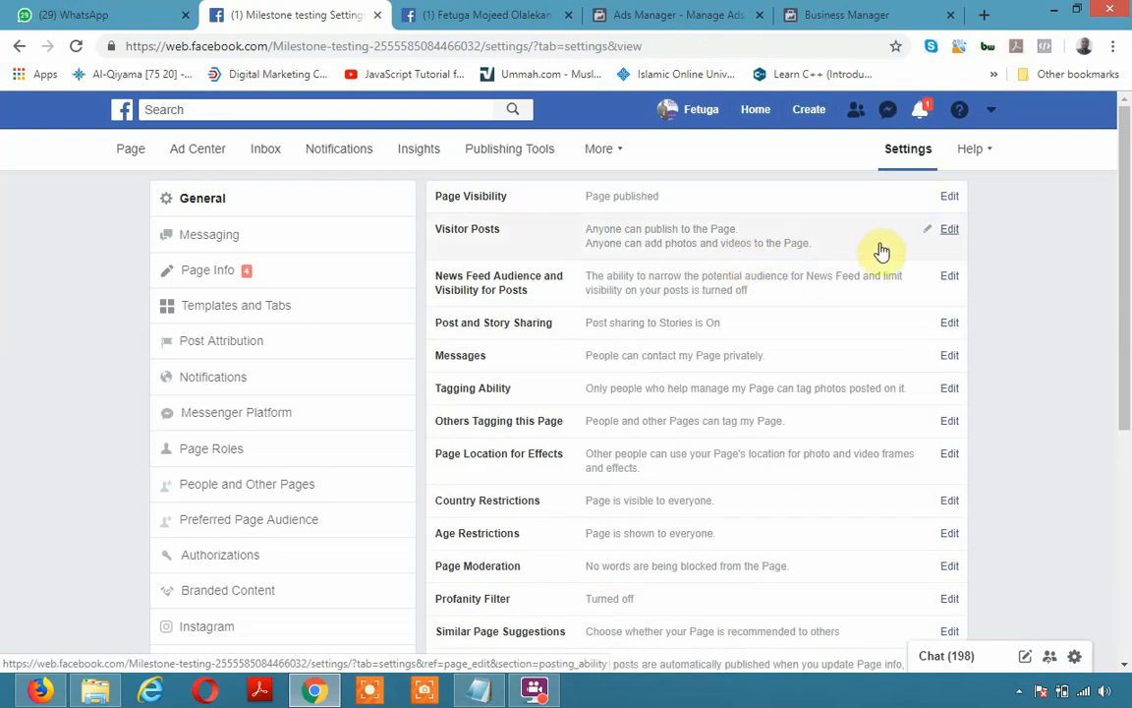
click(950, 234)
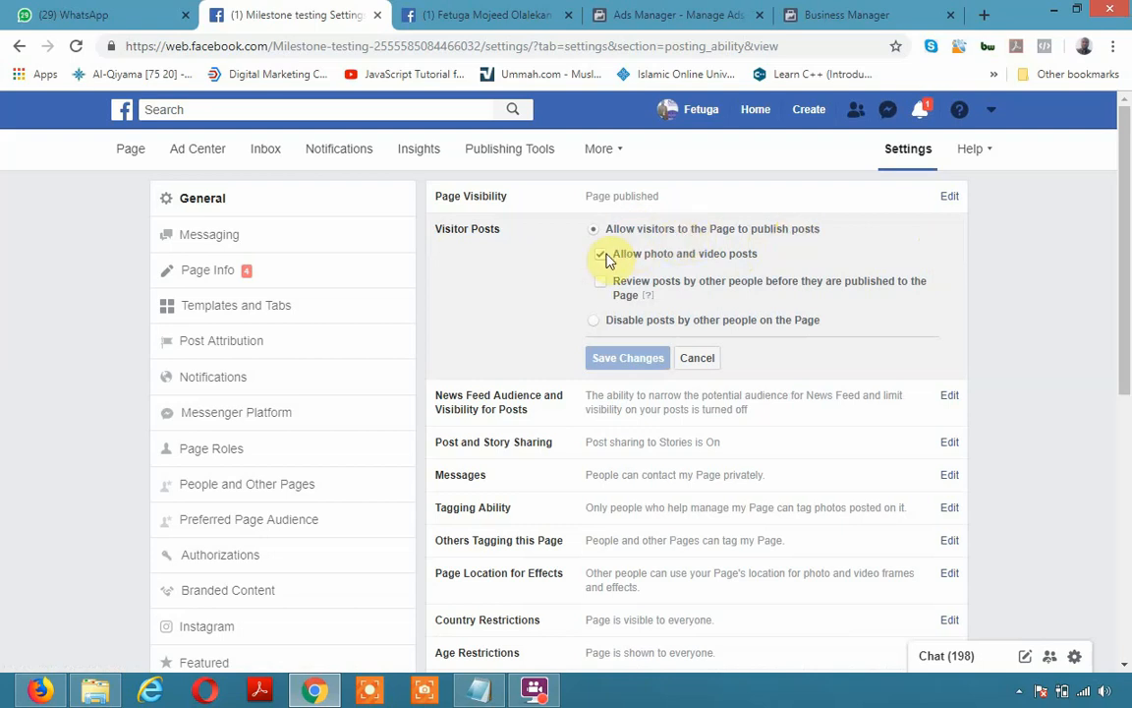
click(698, 361)
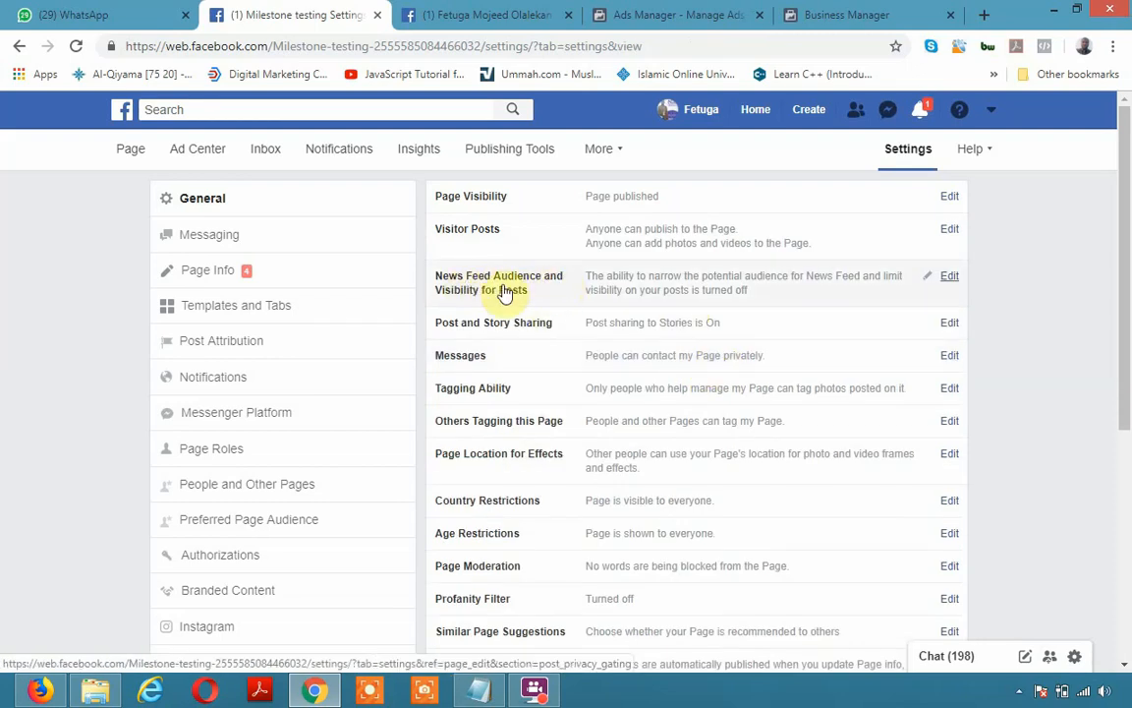
click(955, 277)
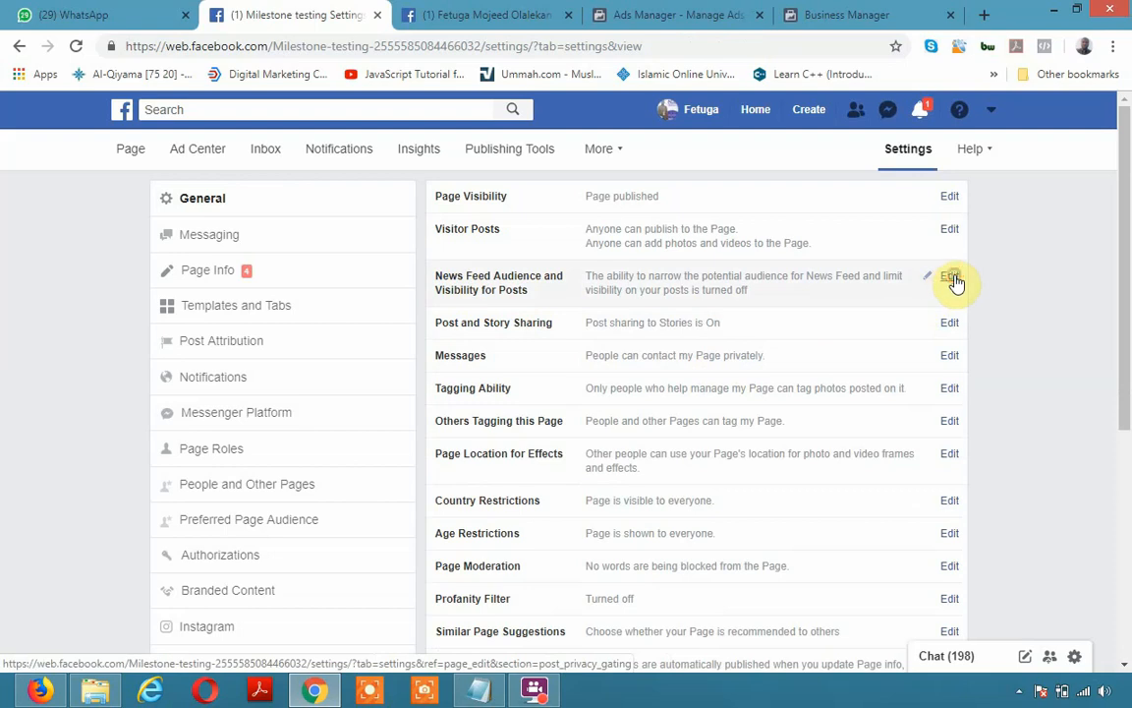
mouse_move(620, 296)
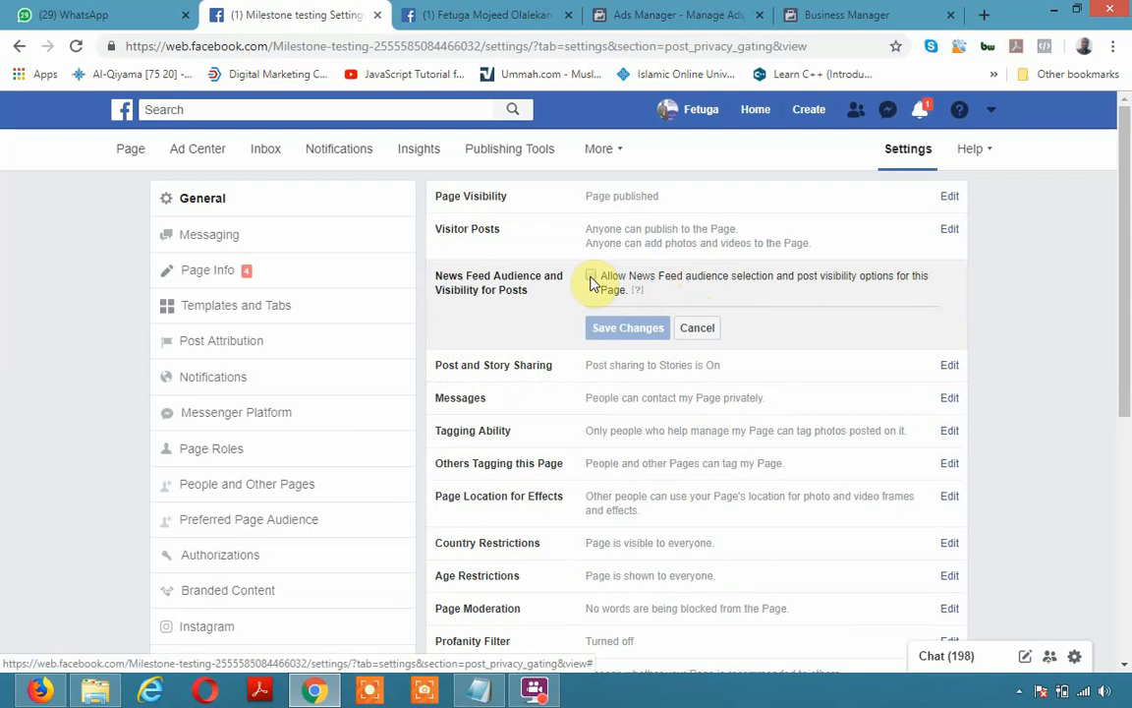
click(709, 330)
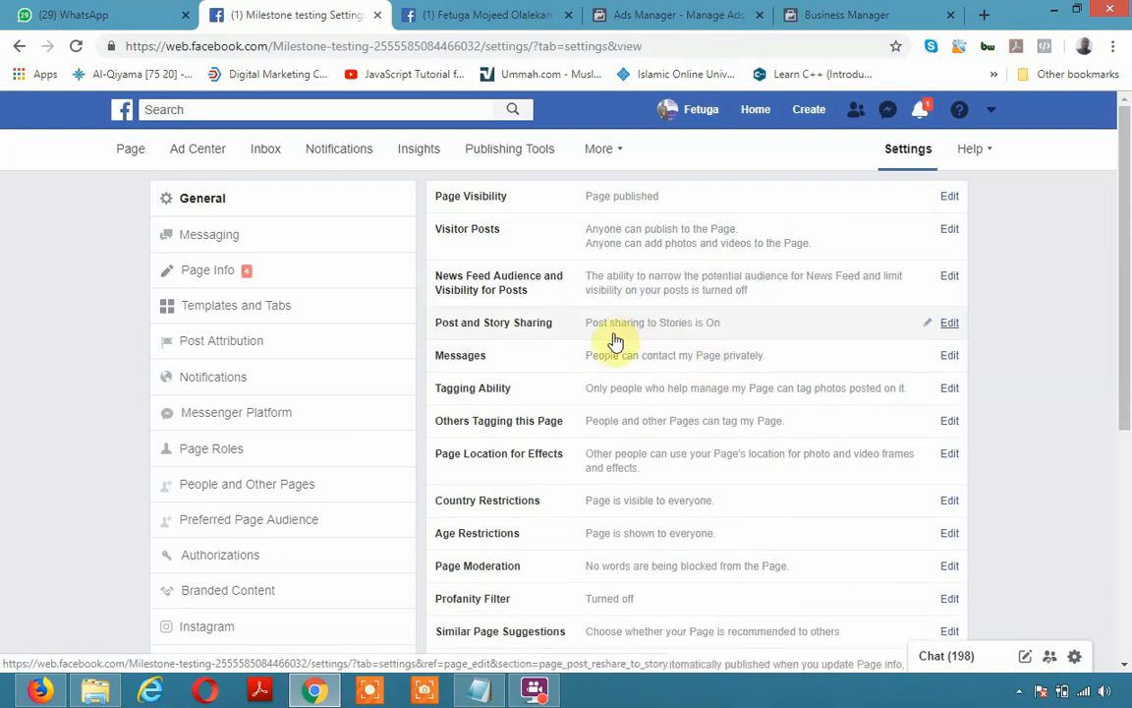
click(949, 324)
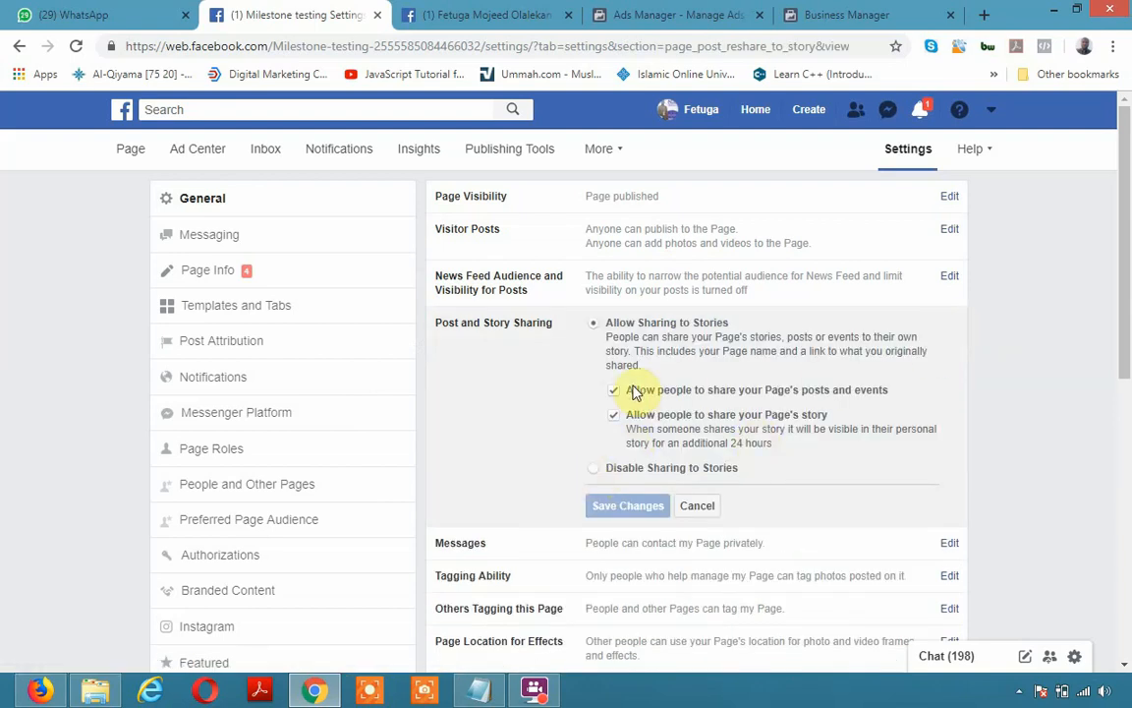
click(706, 507)
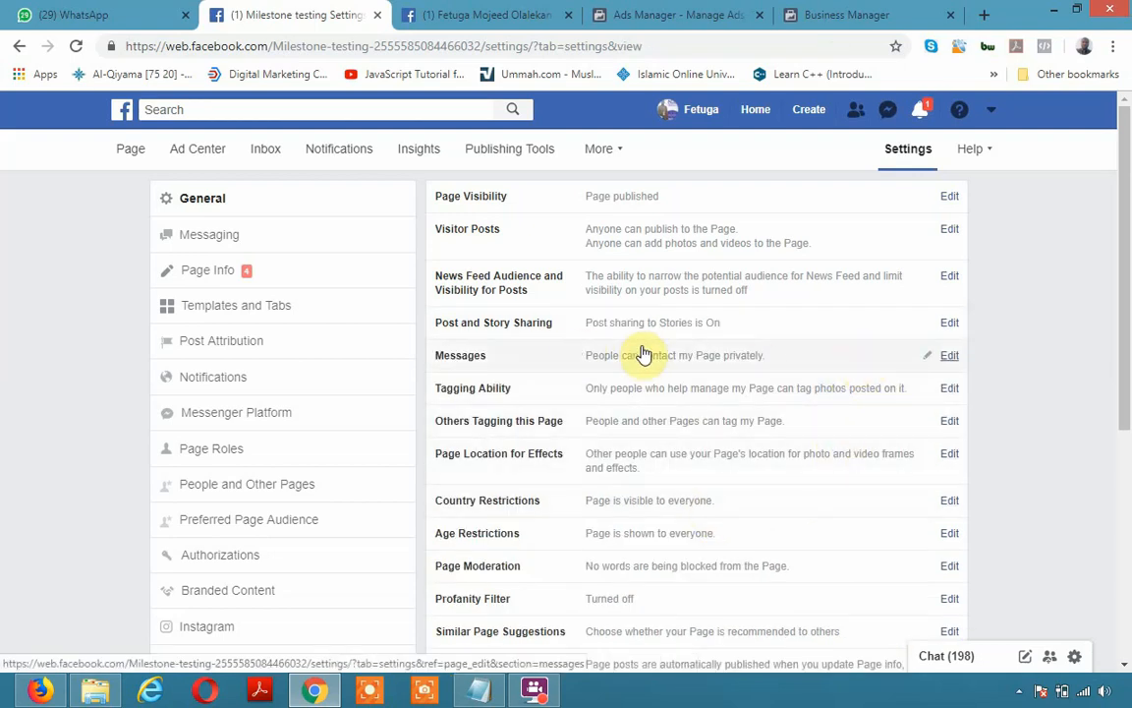
click(950, 358)
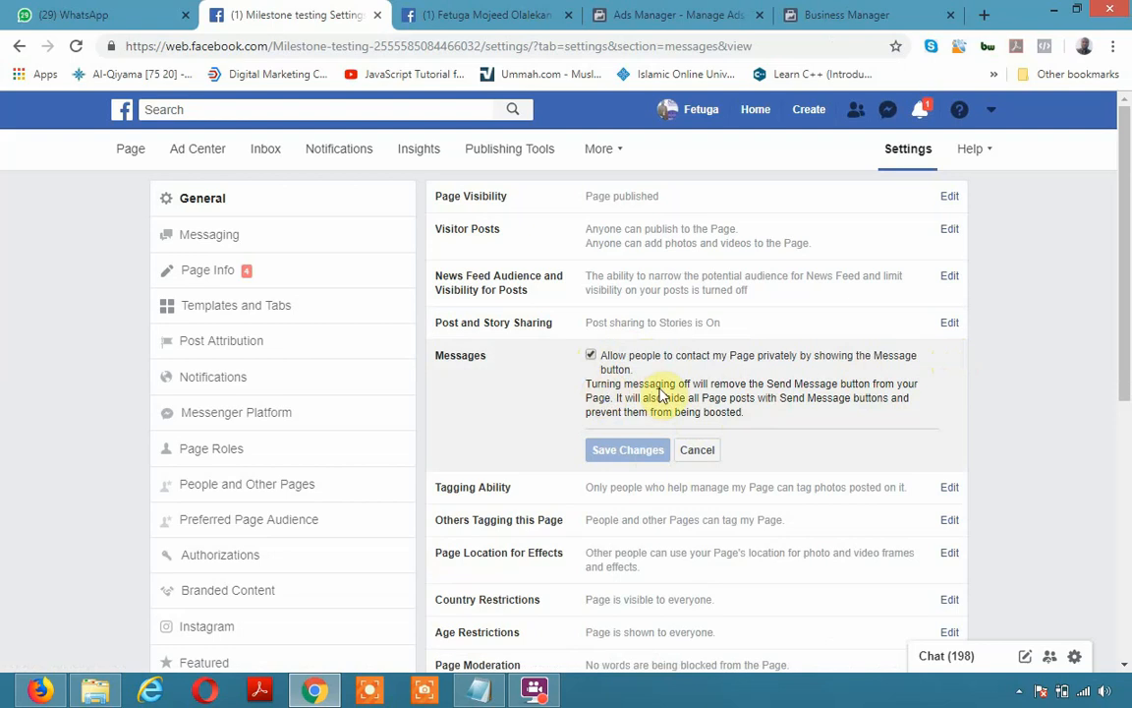
click(700, 450)
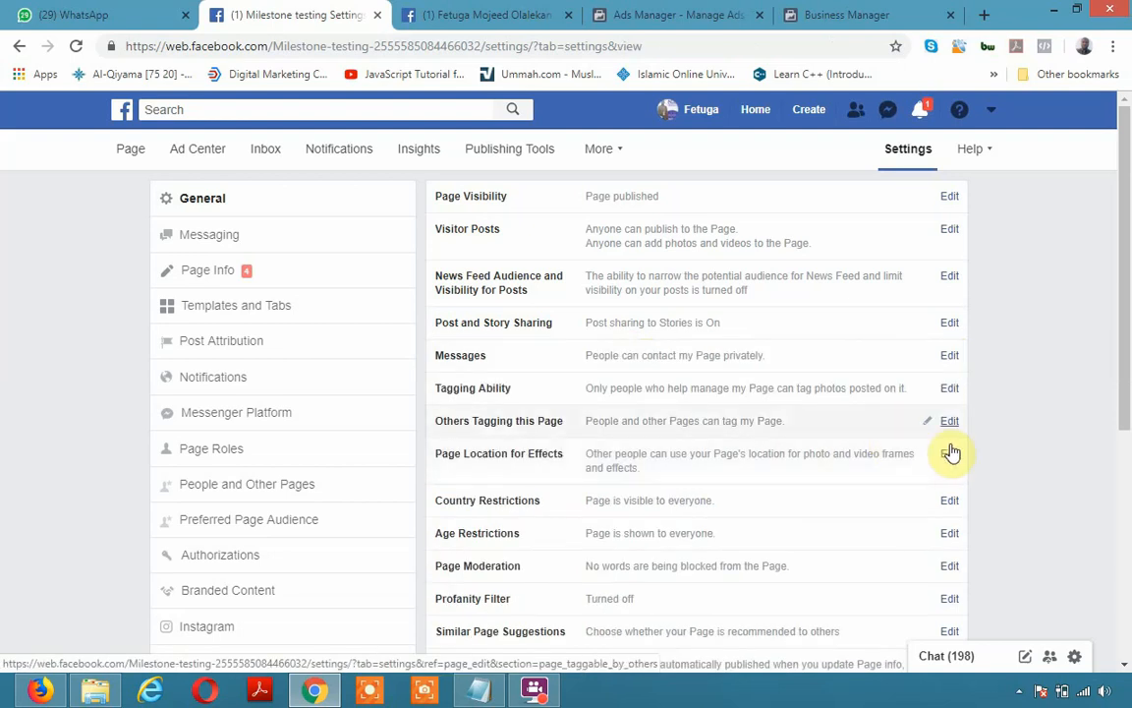
click(952, 391)
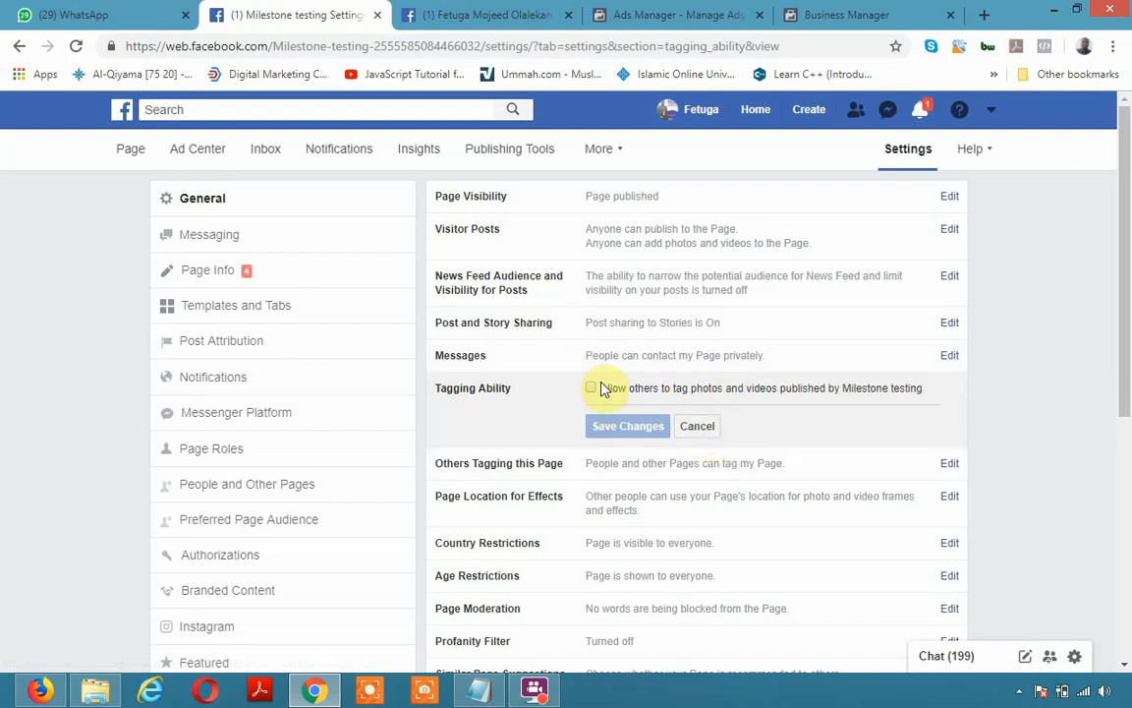
click(698, 425)
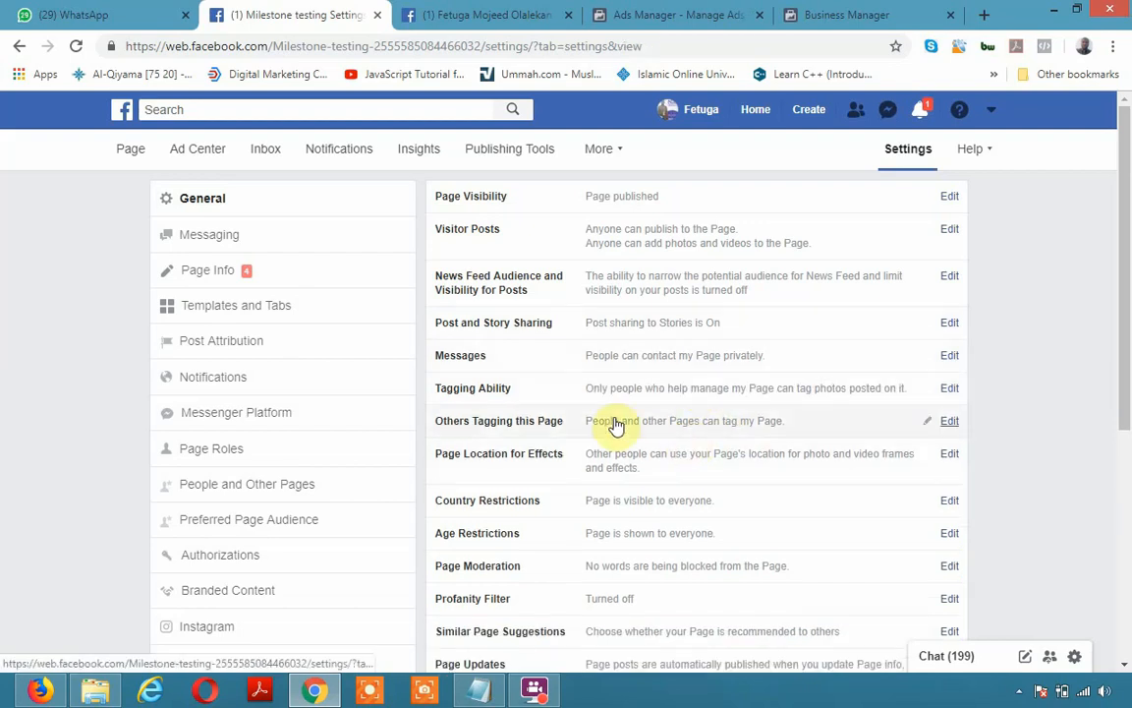
click(950, 502)
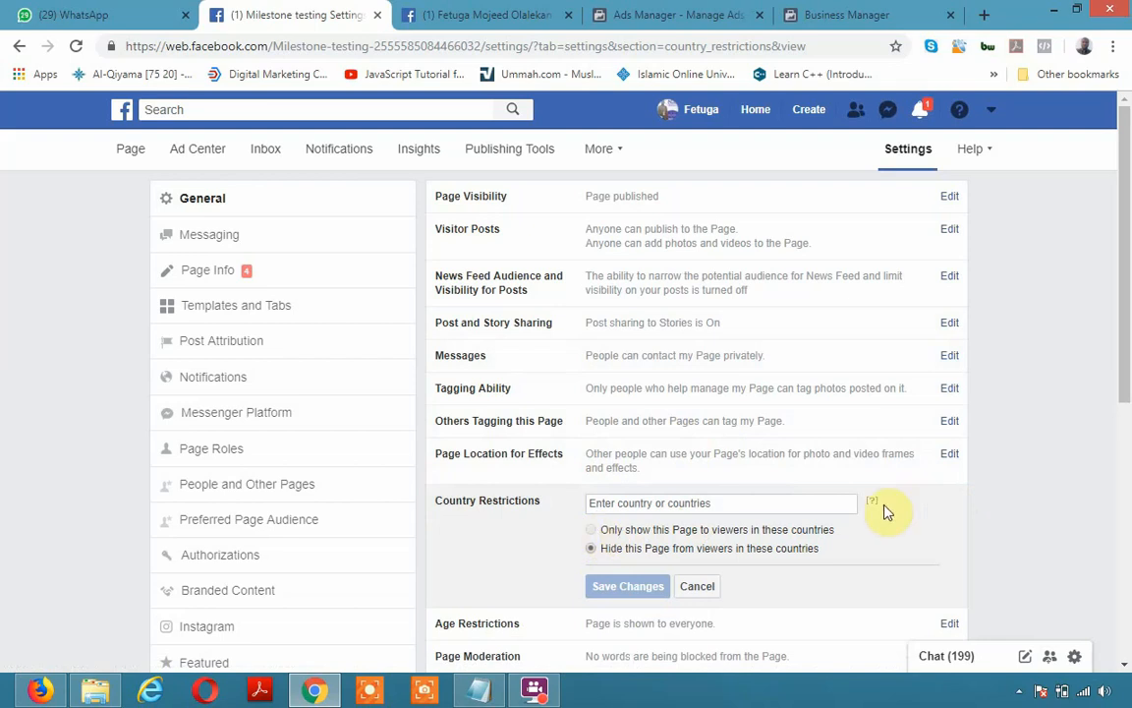
mouse_move(880, 512)
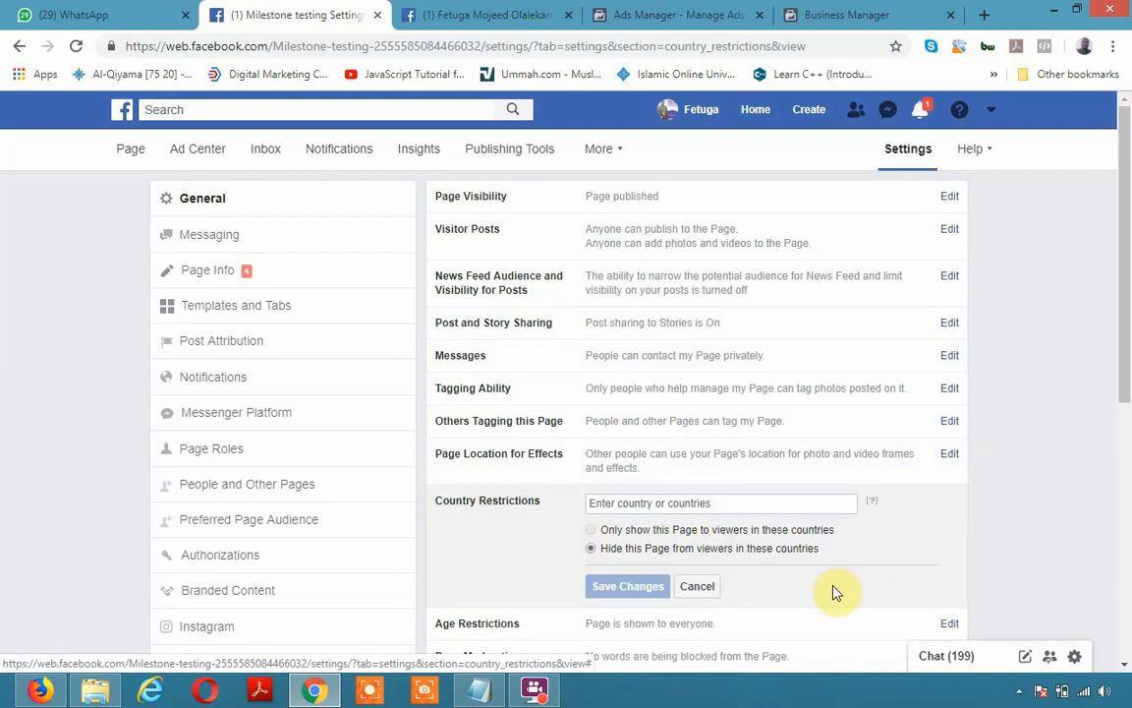
click(696, 588)
scroll(709, 593, down, 3)
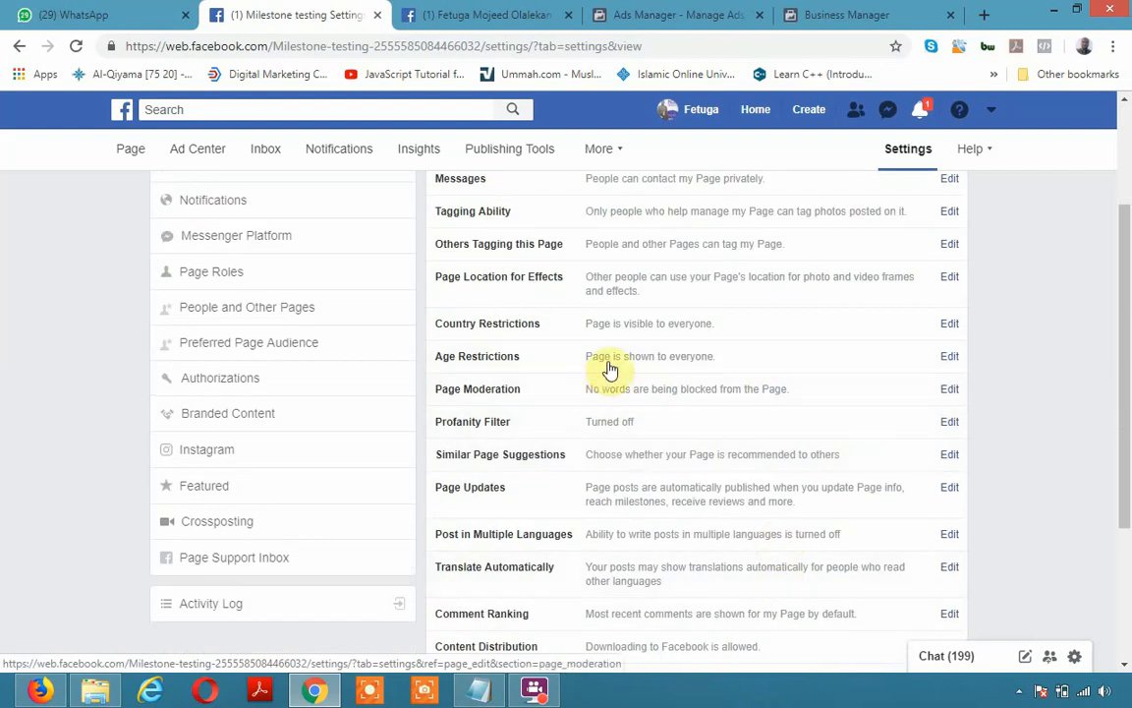
Keep Age Restrictions at Anyone (13+), cancel the edit, and open Page Moderation's blocked-words editor
click(949, 358)
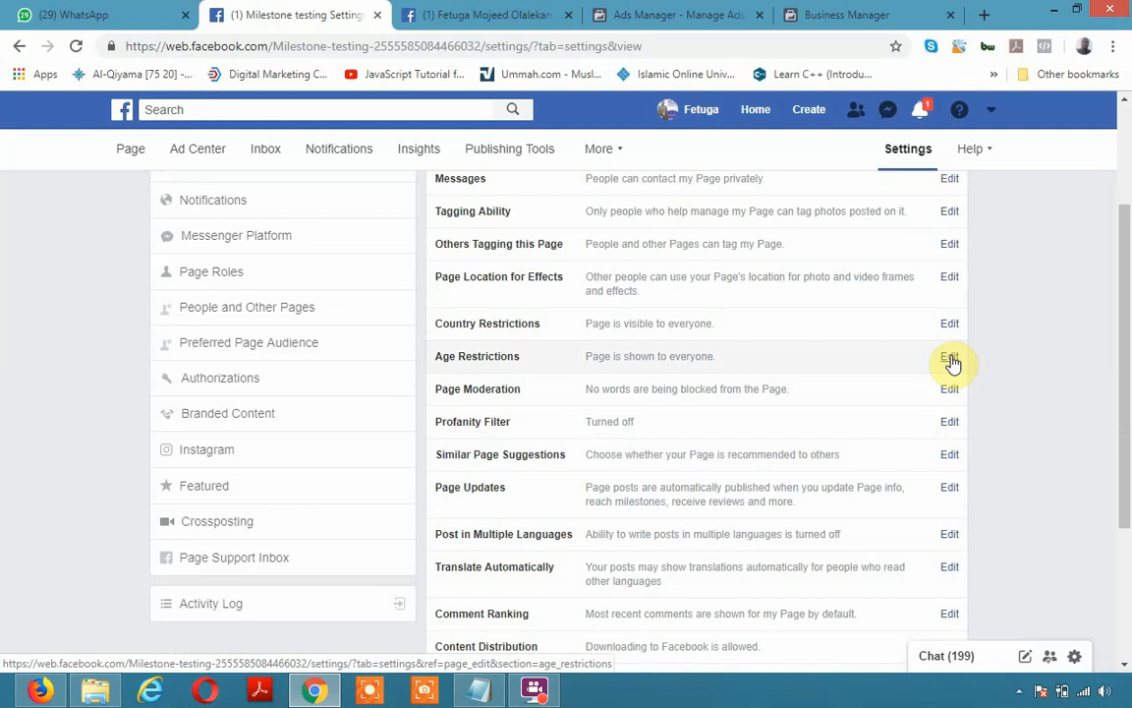
click(952, 358)
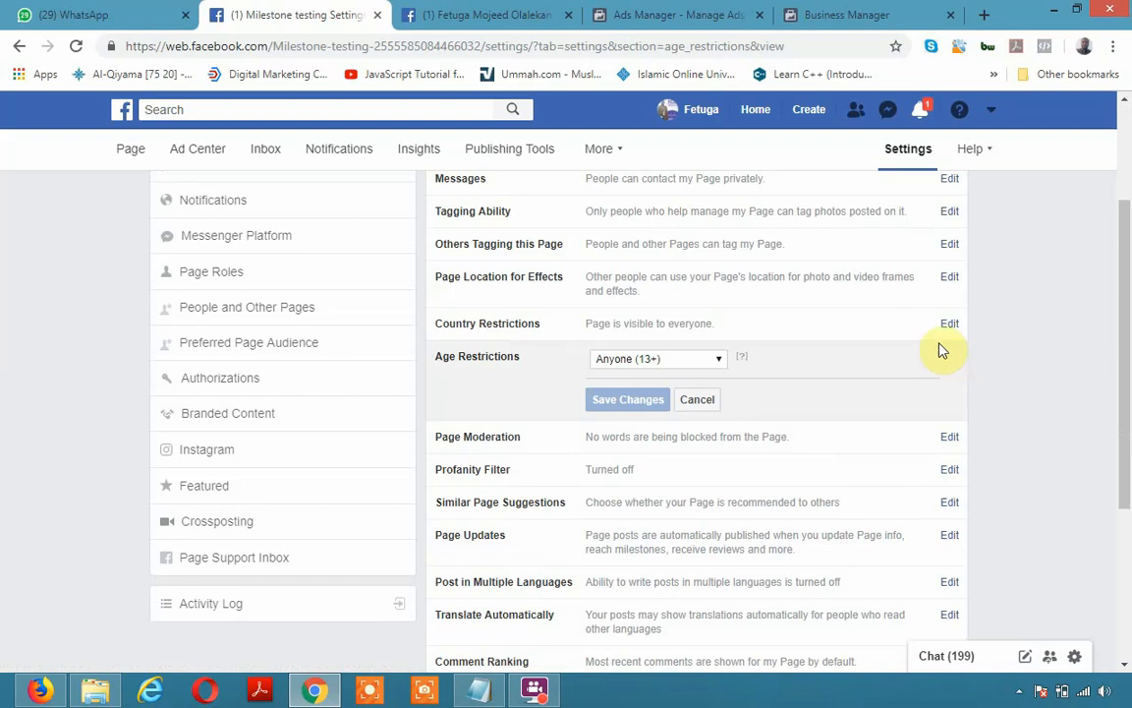
click(722, 363)
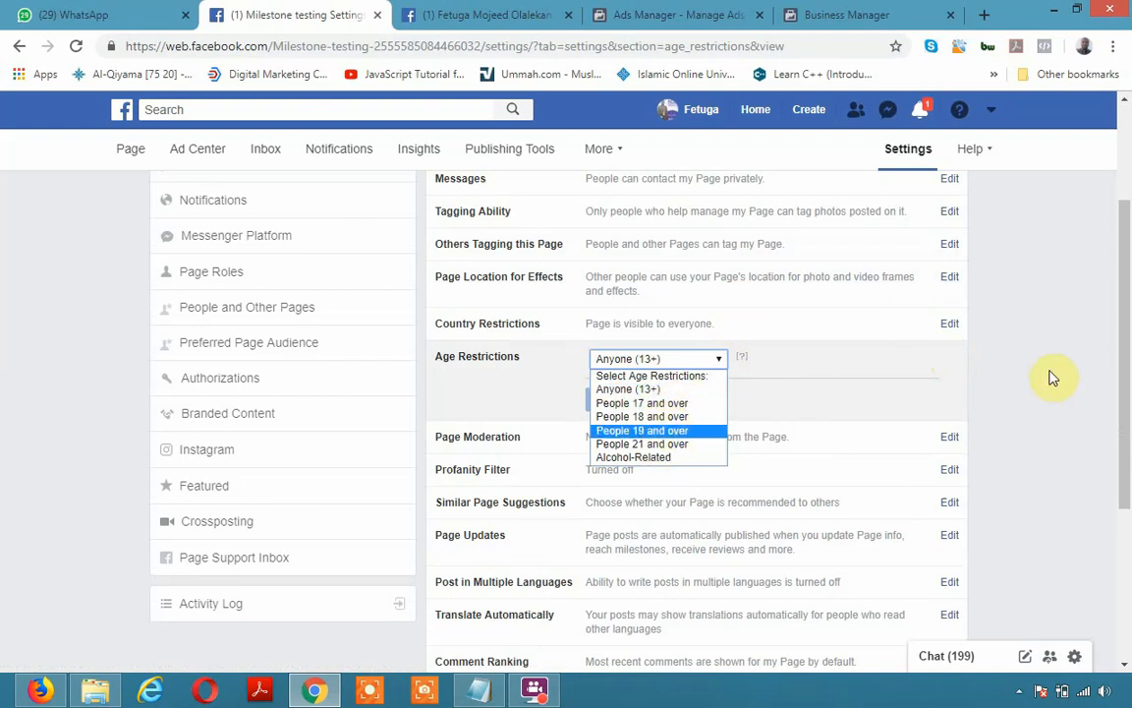
click(998, 392)
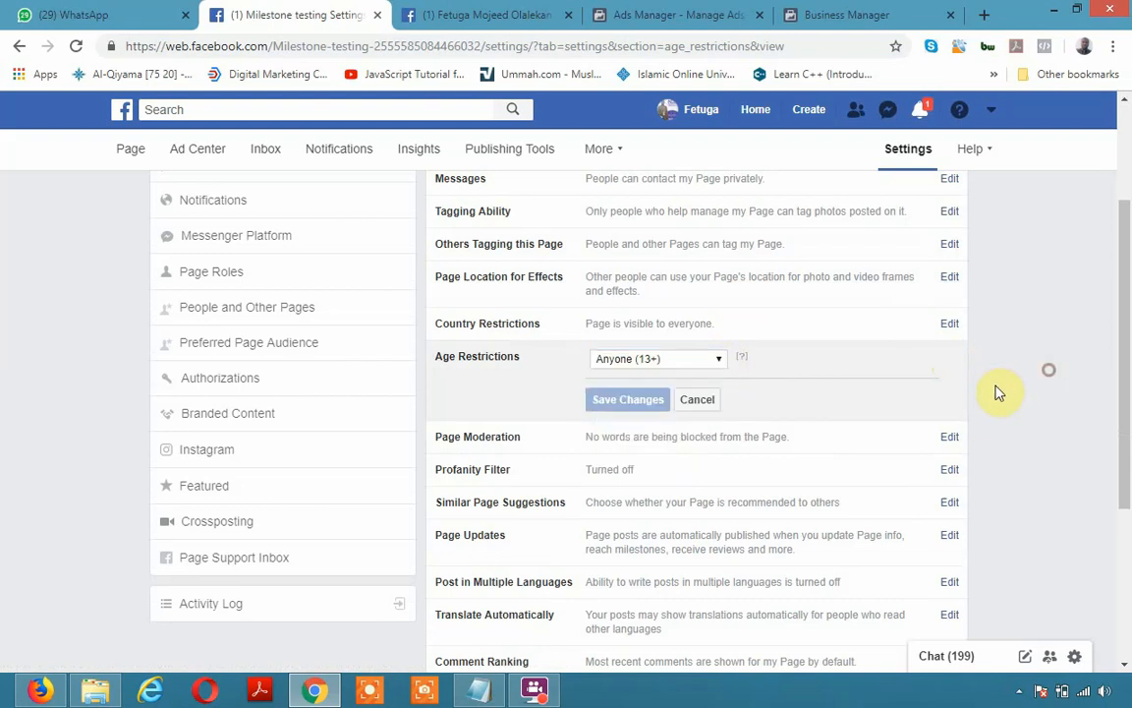
click(721, 362)
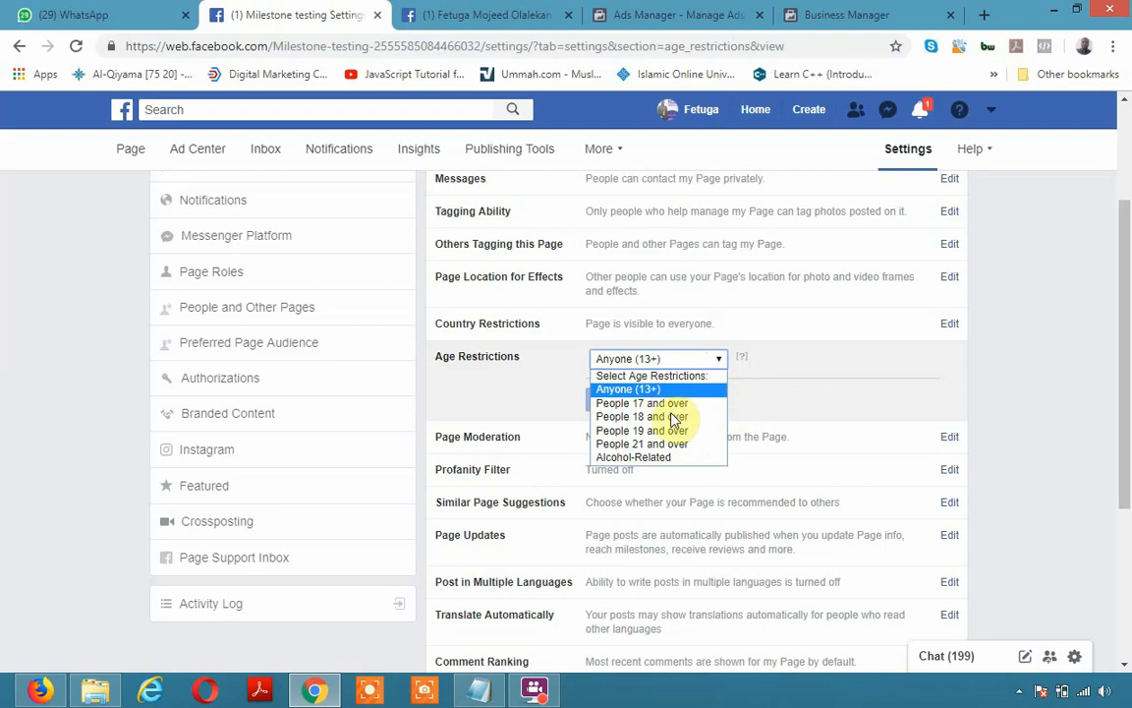
click(1001, 335)
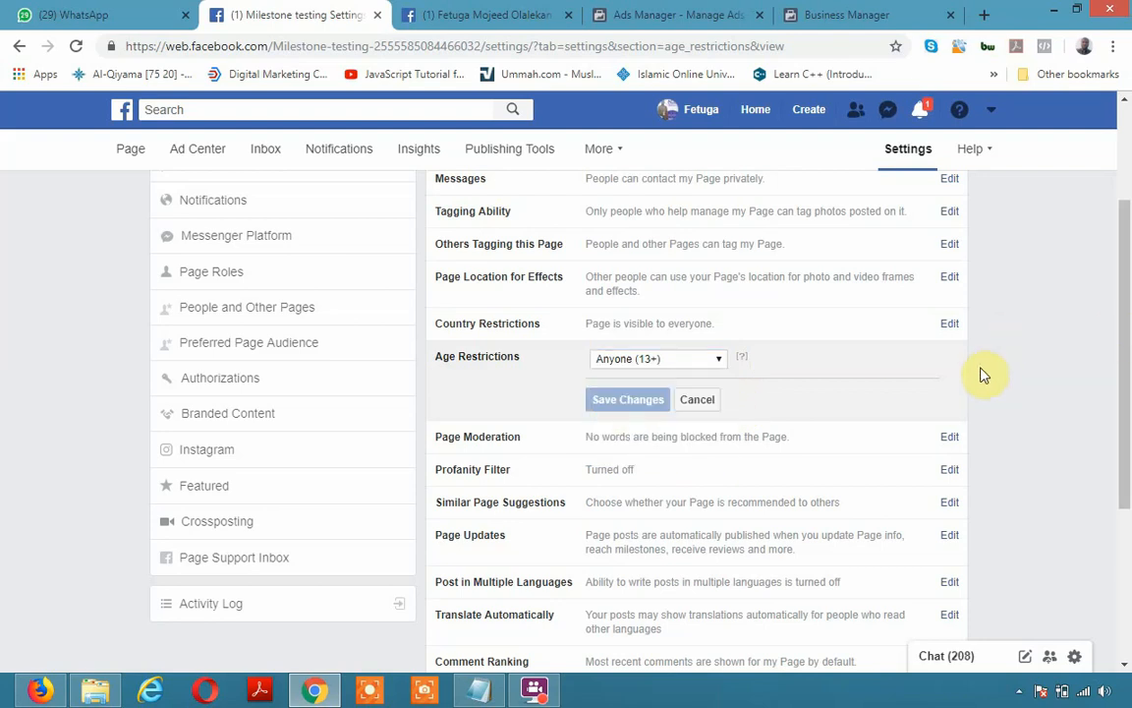
click(695, 400)
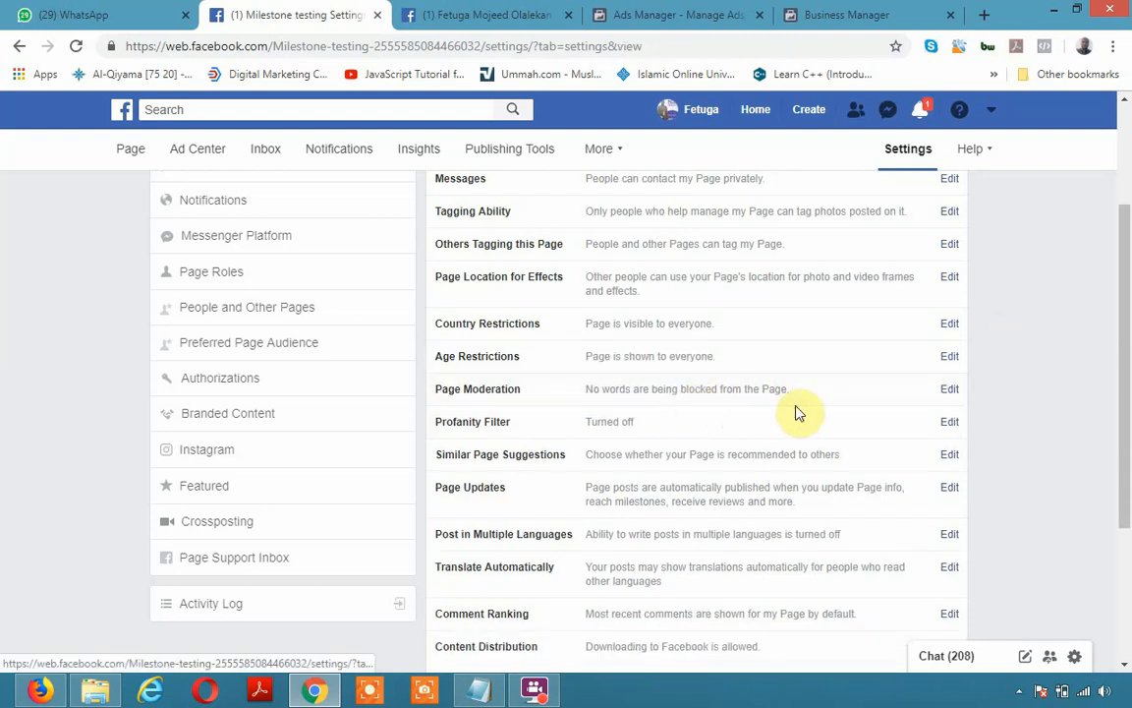
click(956, 390)
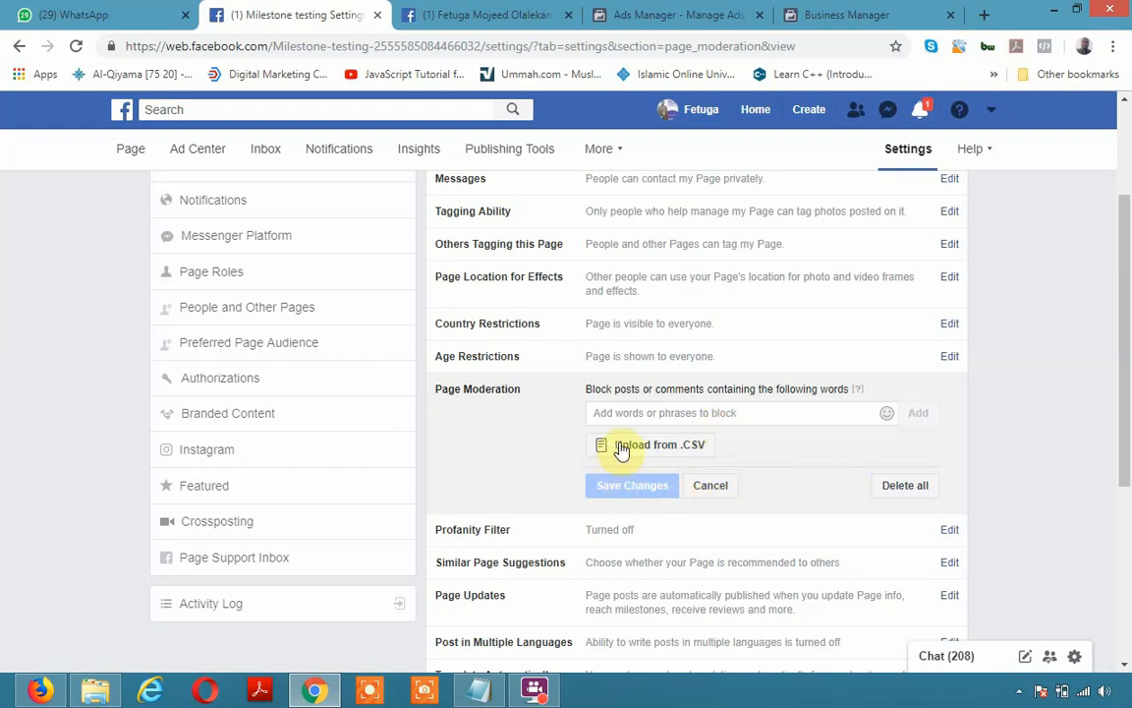
click(693, 447)
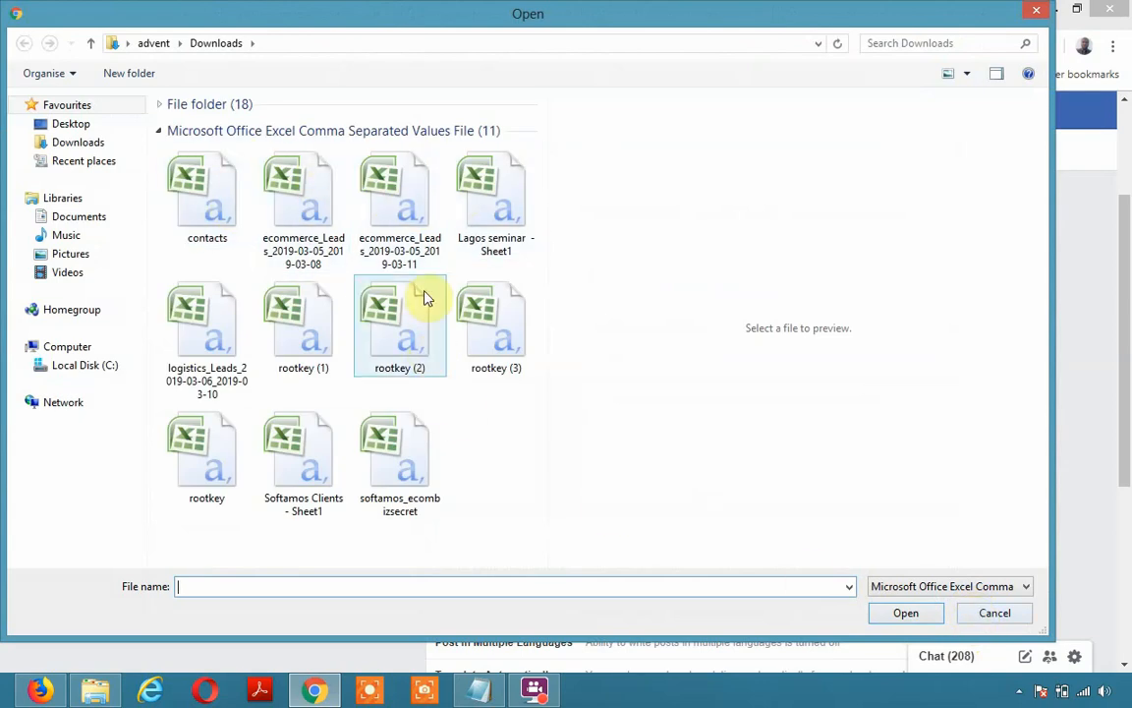
click(991, 614)
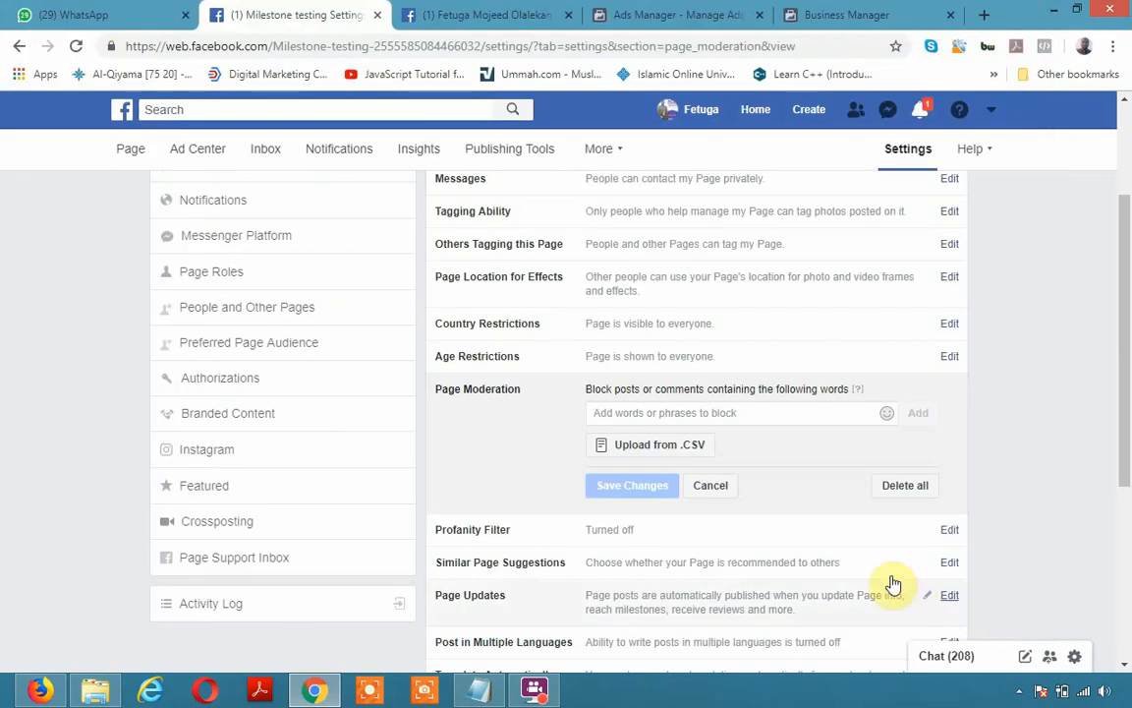
Cancel Page Moderation unsaved, then review Post in Multiple Languages and leave it unticked
click(698, 488)
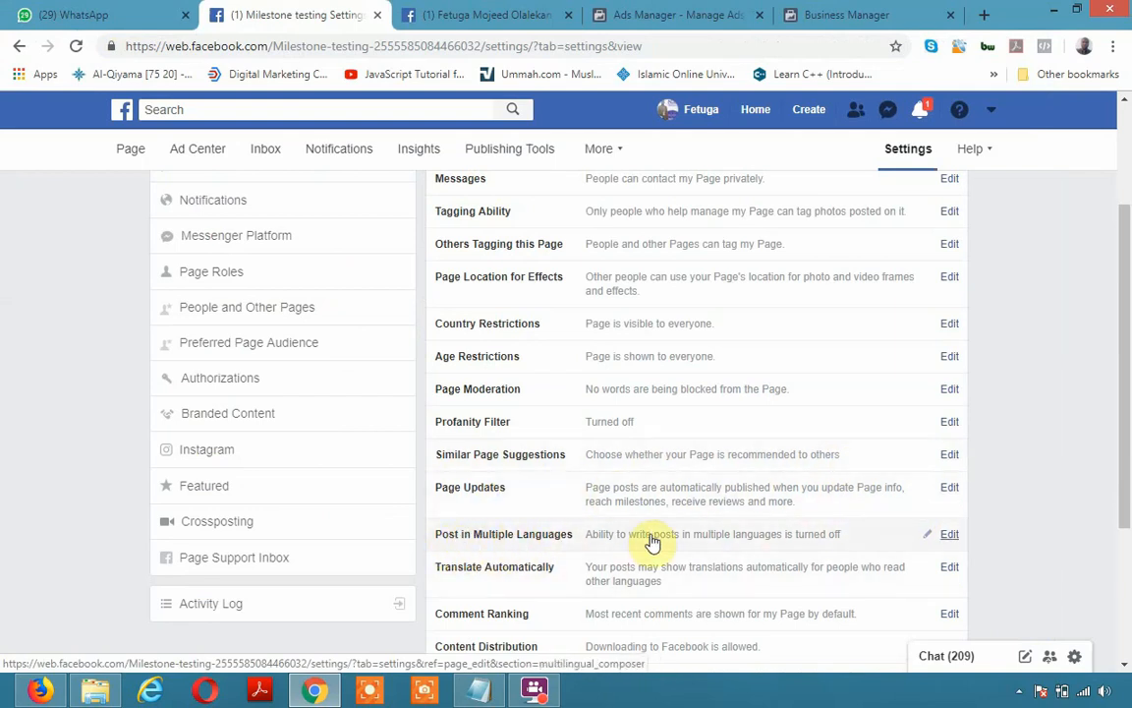
click(943, 536)
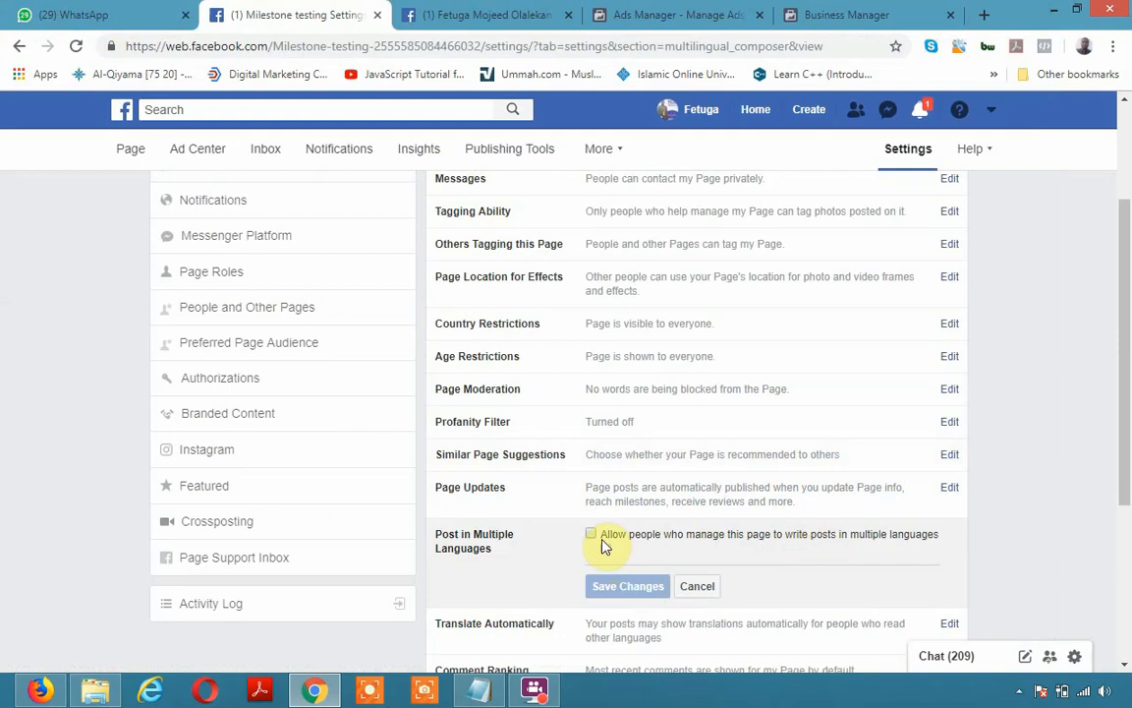
click(696, 587)
scroll(547, 494, down, 1)
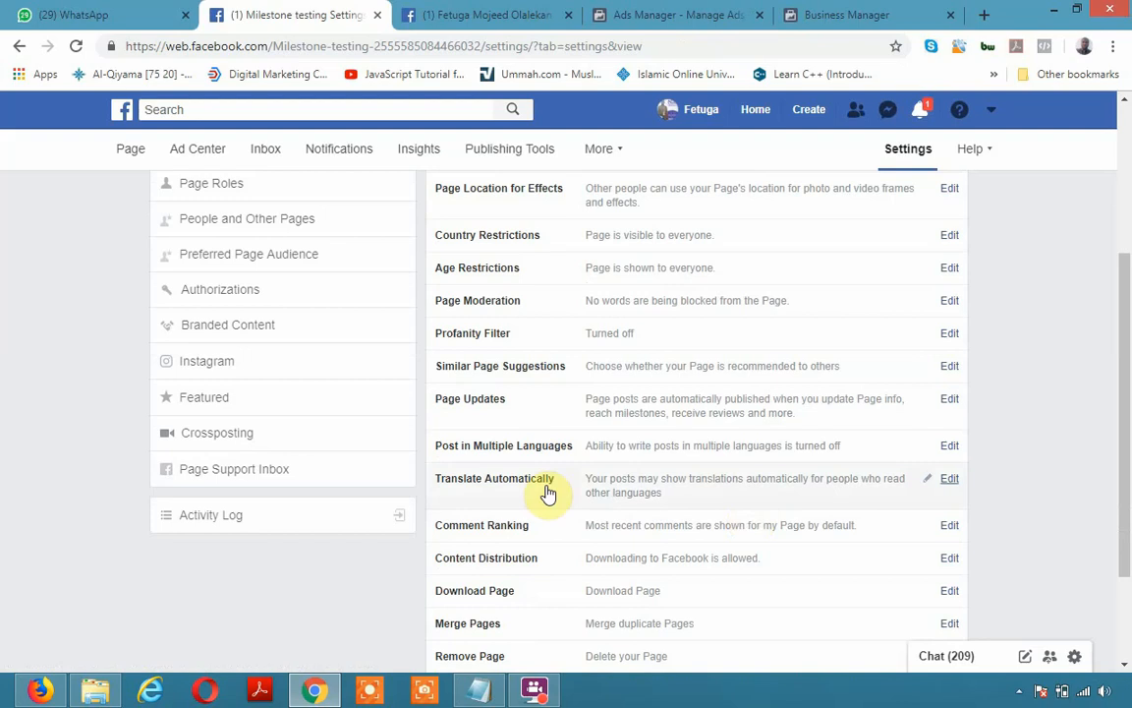
click(948, 481)
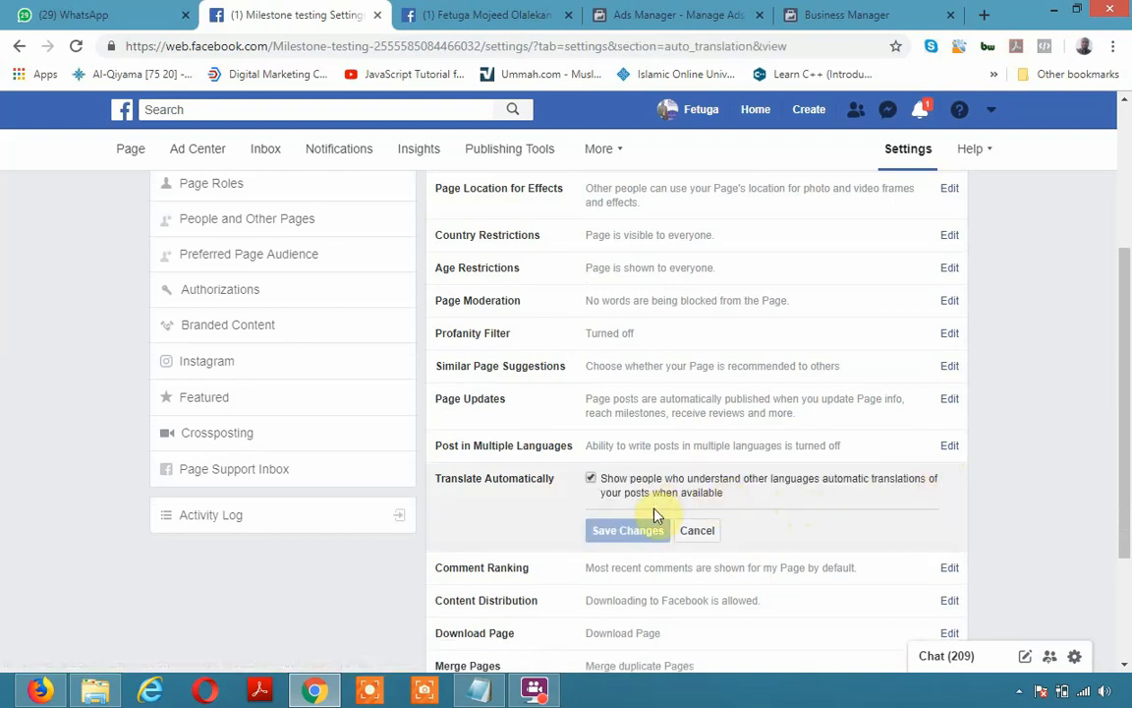
click(698, 532)
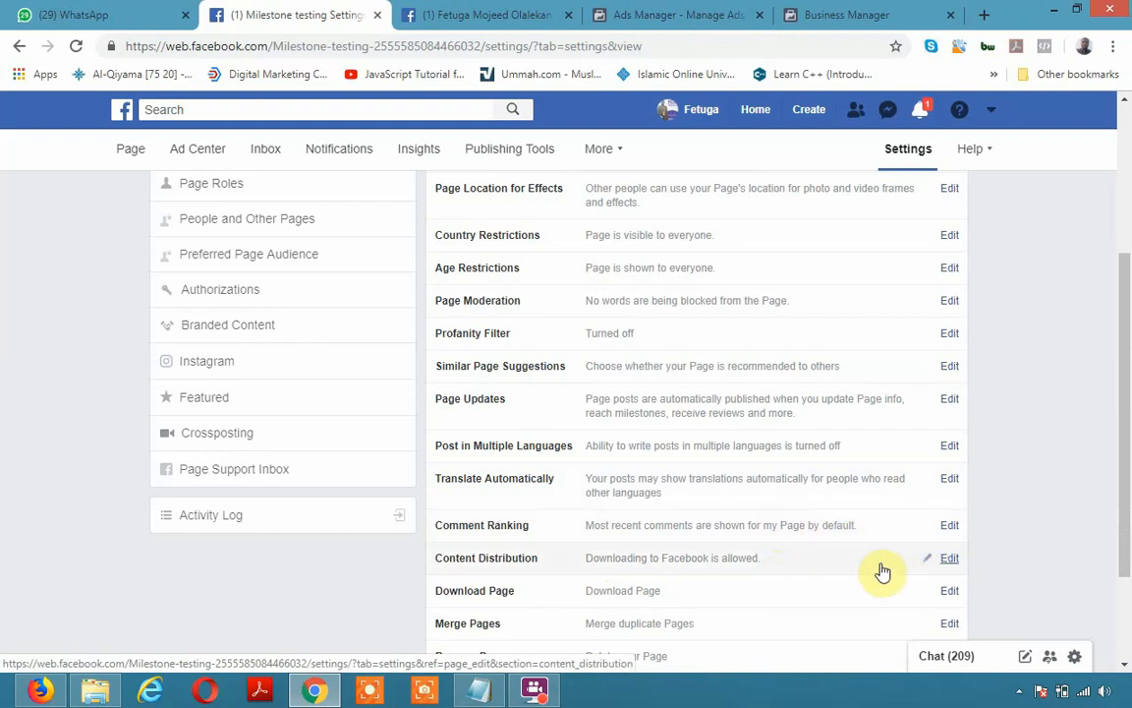
scroll(796, 521, down, 2)
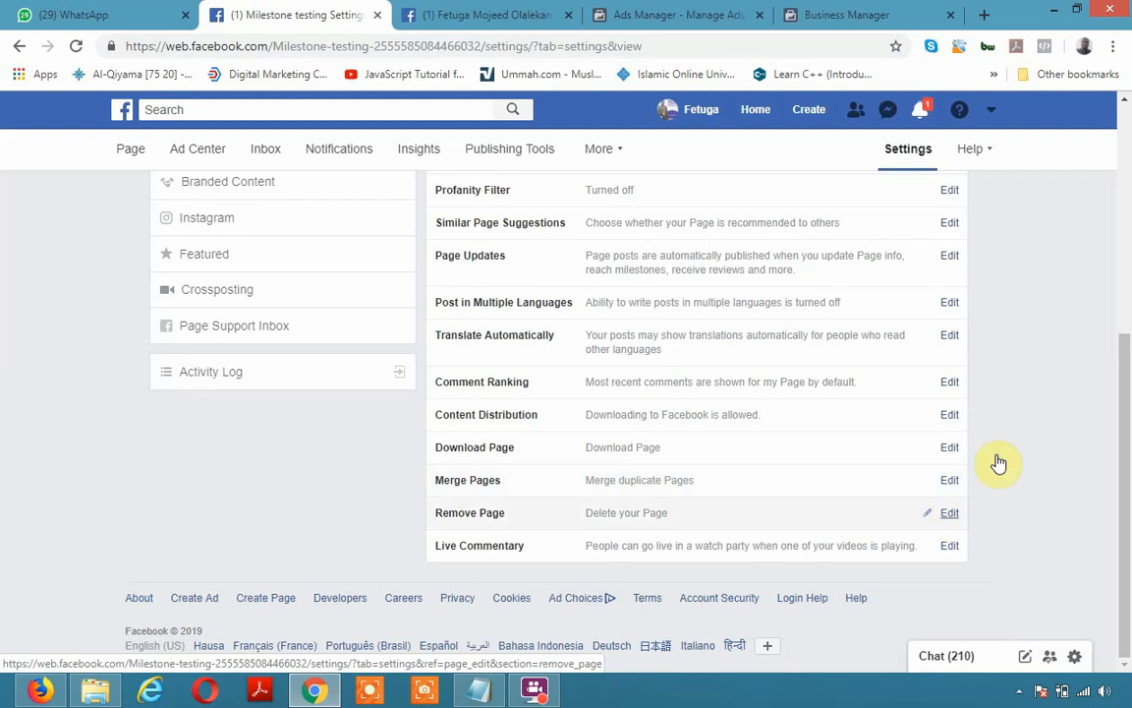
scroll(968, 450, up, 4)
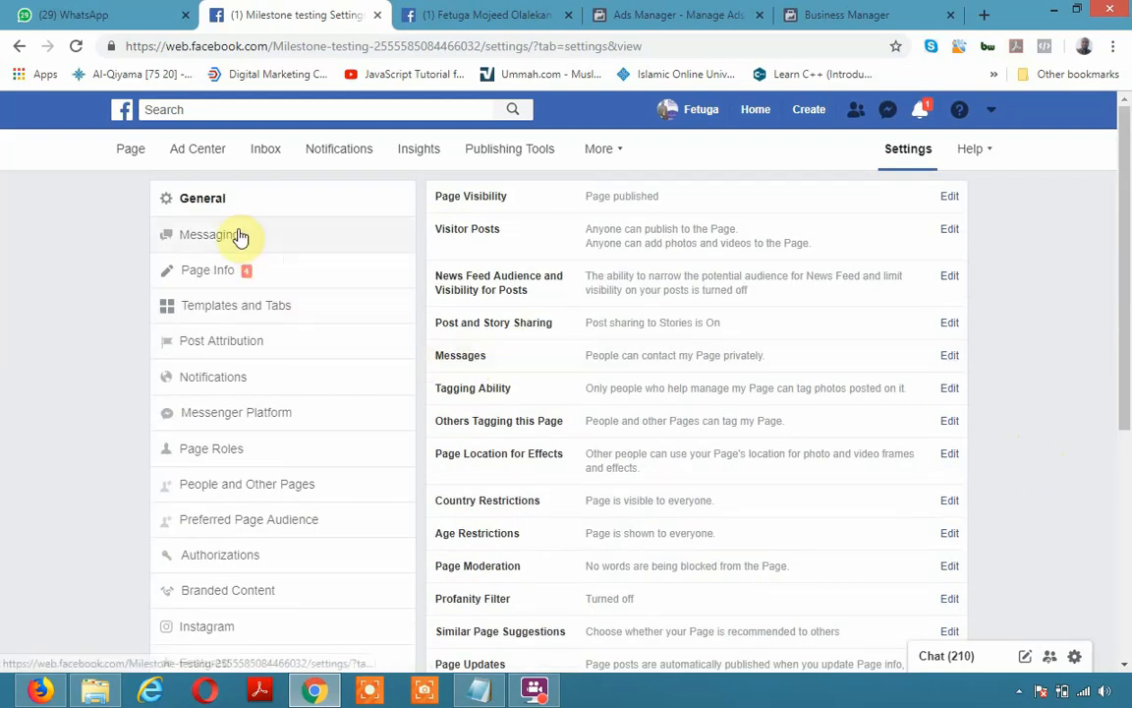
Open Messaging settings and toggle Return-key sending on, then back off
click(224, 237)
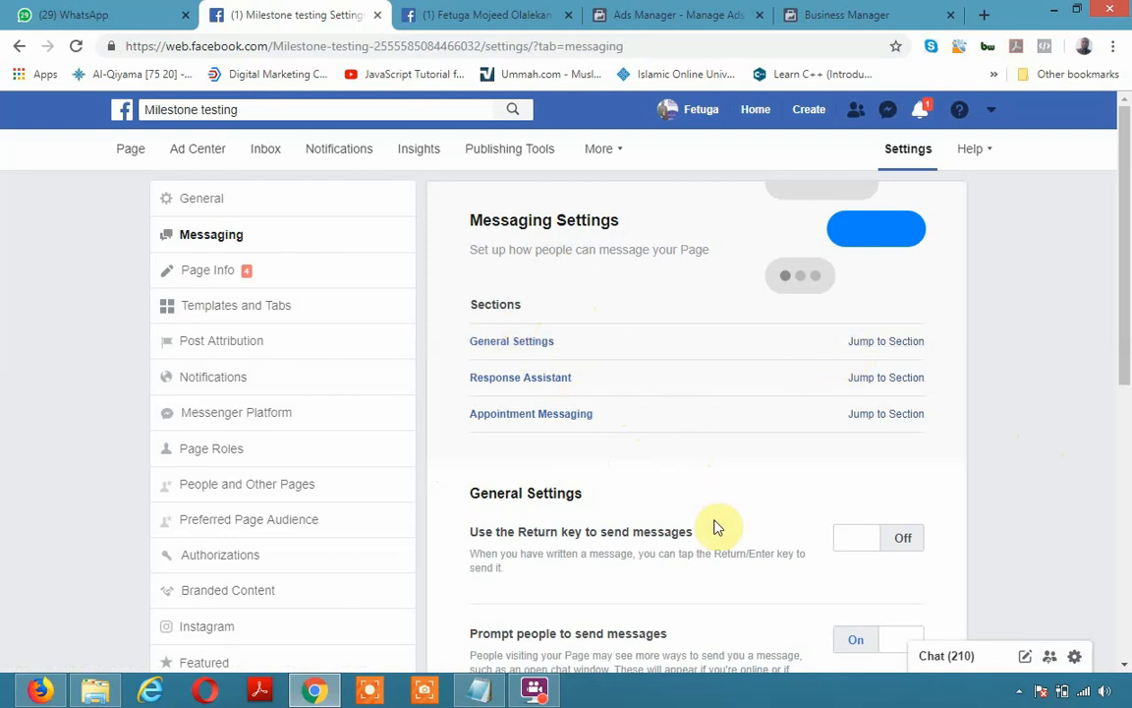
scroll(825, 535, down, 2)
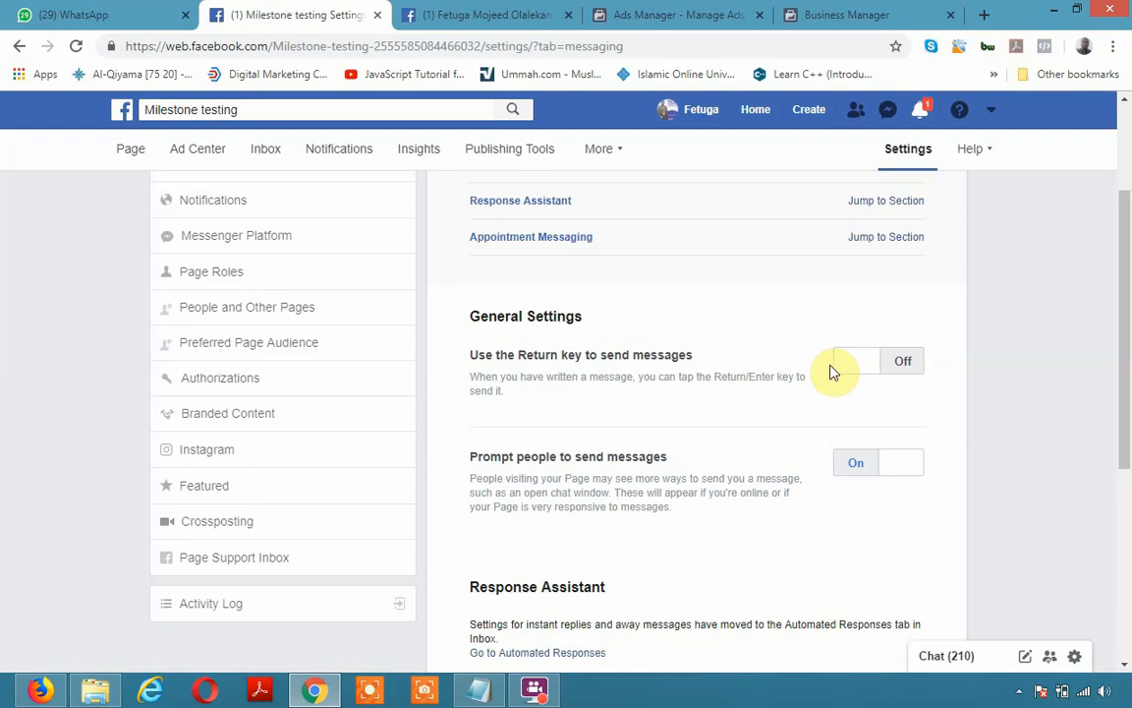
click(878, 363)
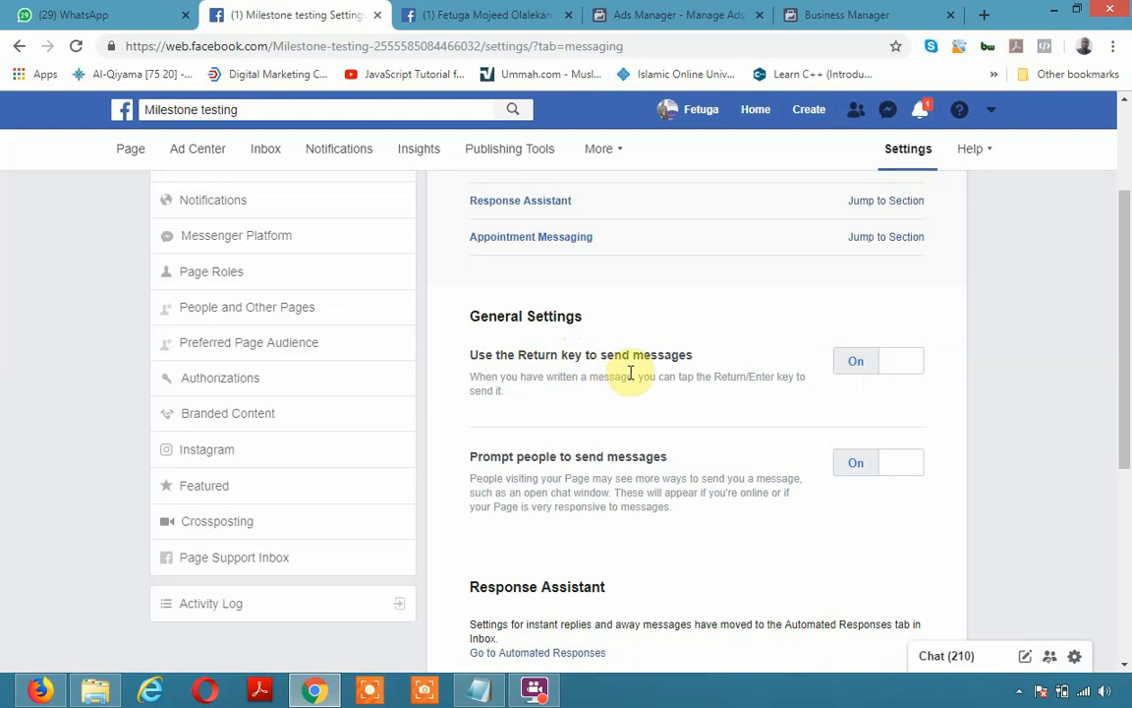
click(877, 364)
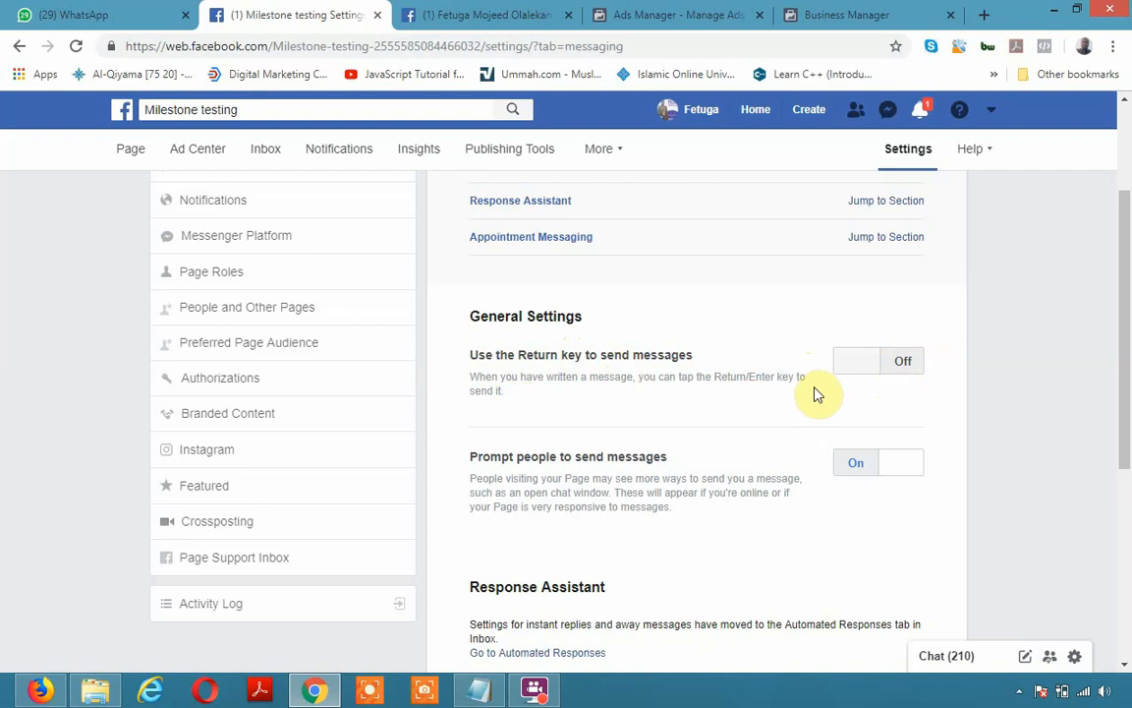
Toggle prompting people to message off and back on, then scroll through the remaining options
scroll(649, 471, down, 1)
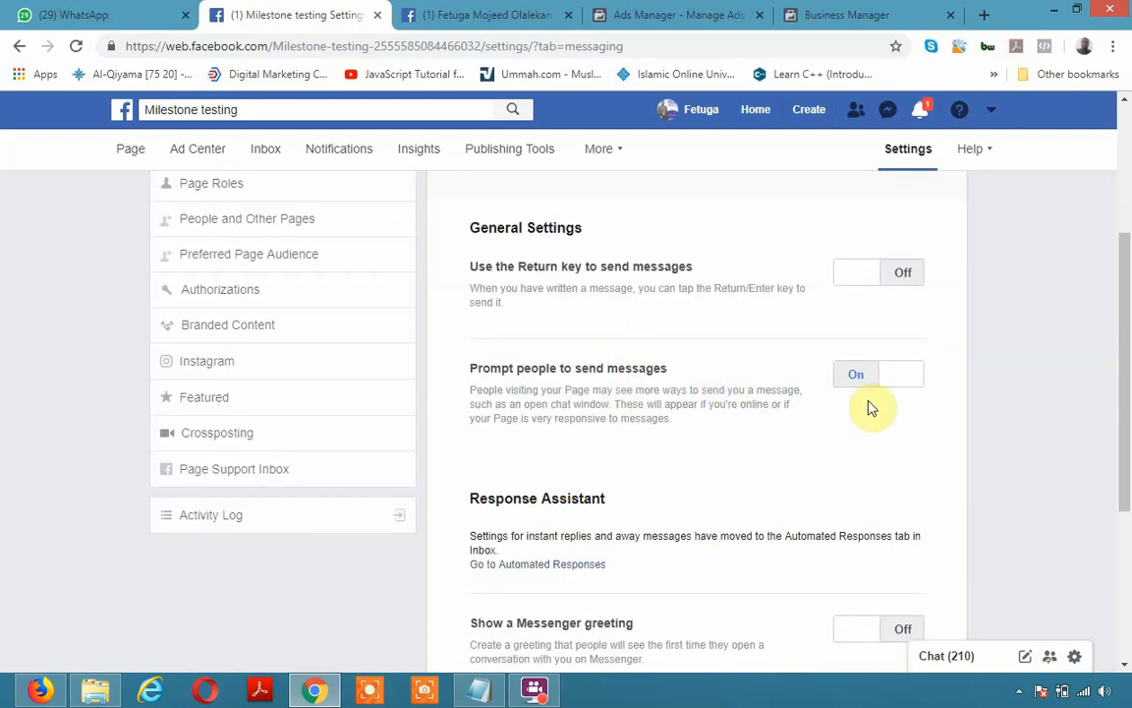
click(910, 385)
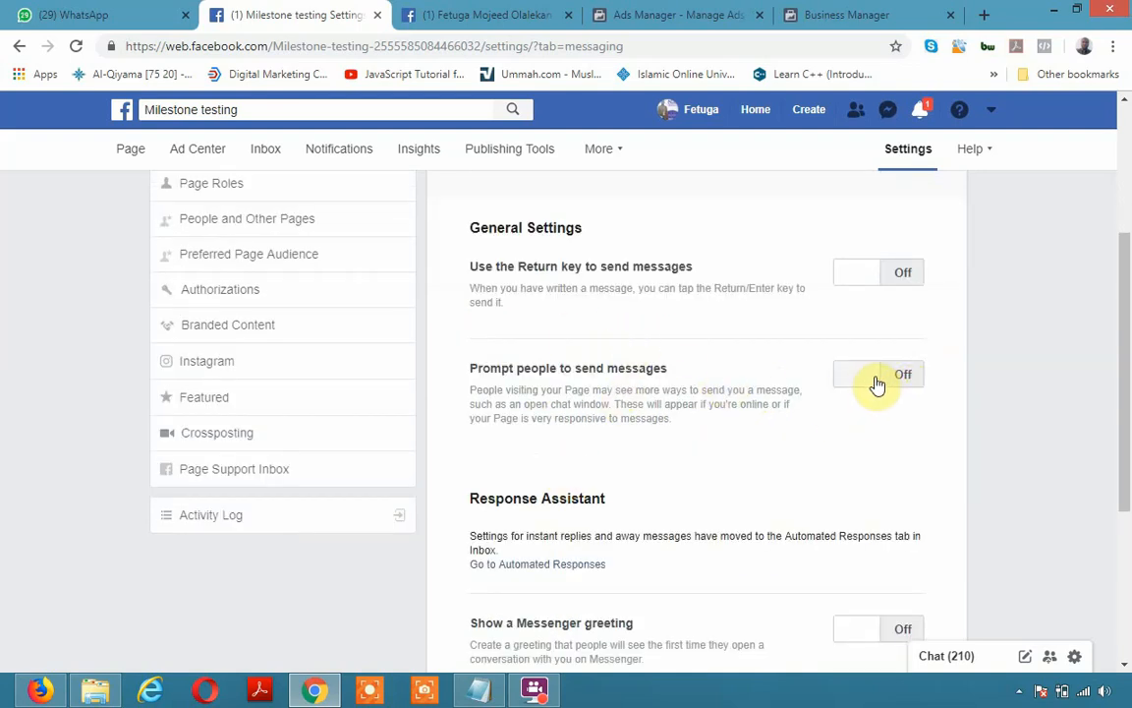
click(873, 381)
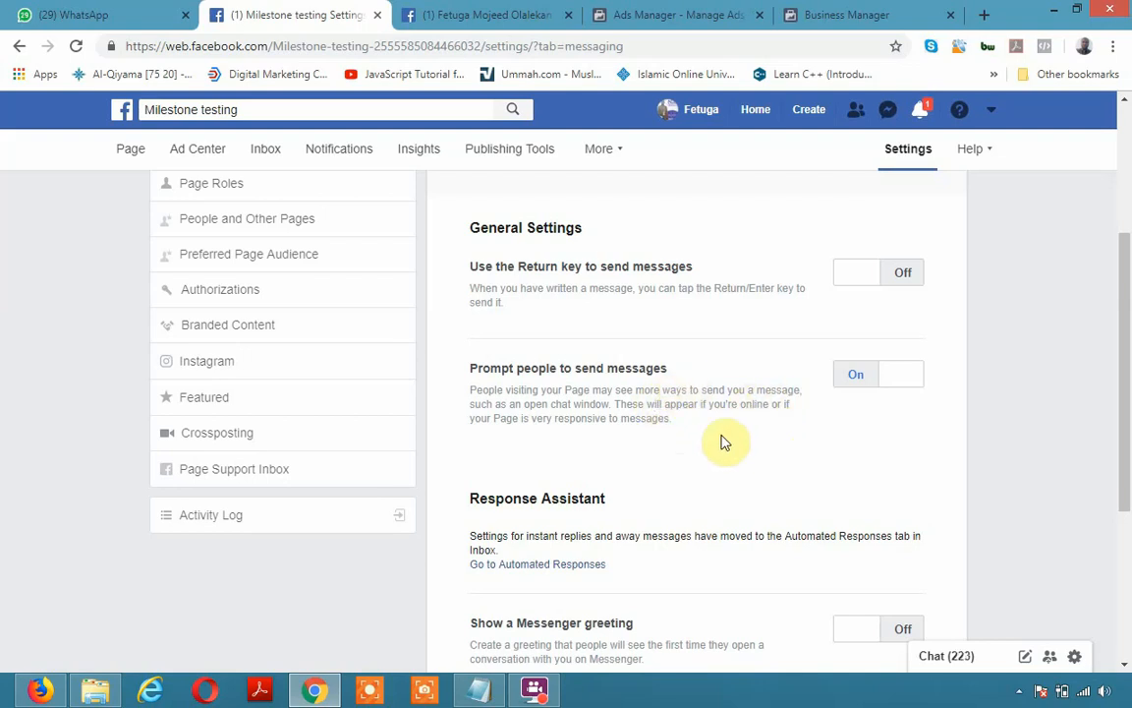
scroll(717, 458, down, 3)
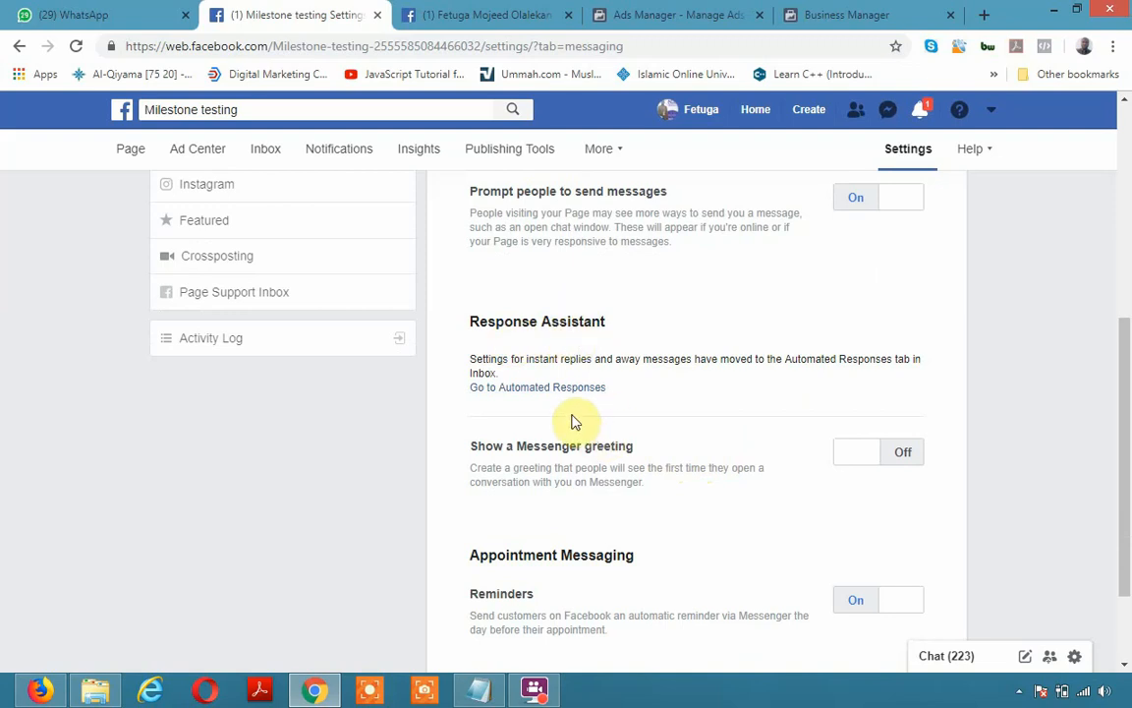
scroll(629, 452, down, 1)
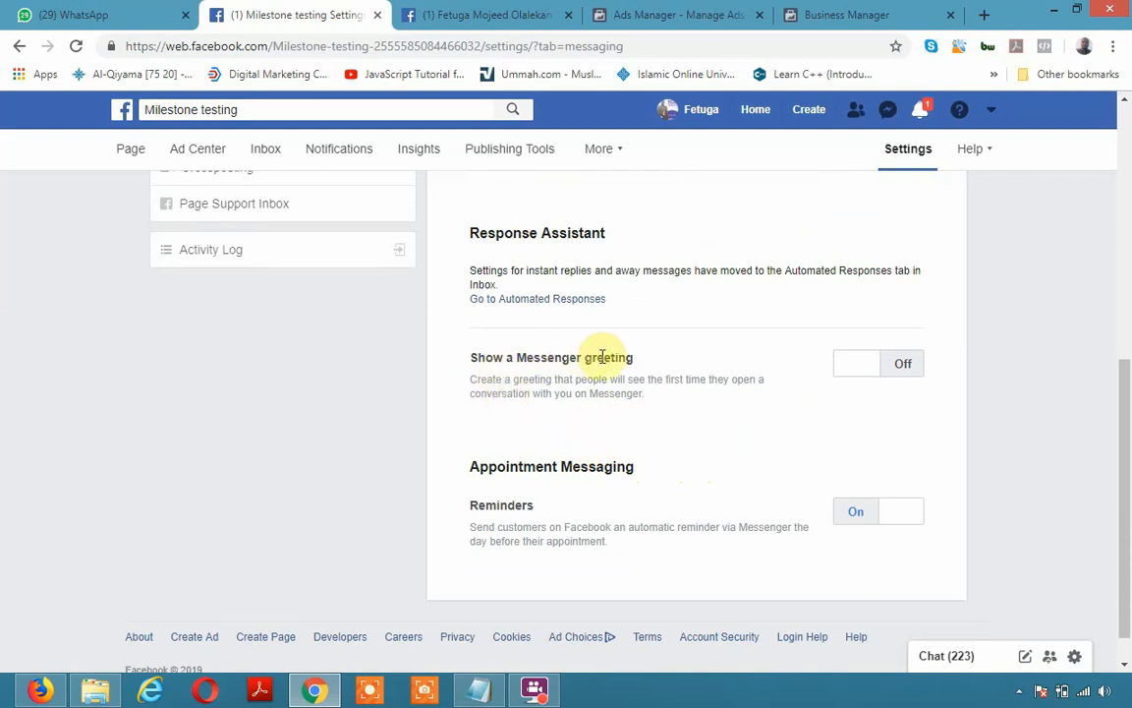
Turn on the Messenger greeting and open its editor
click(869, 369)
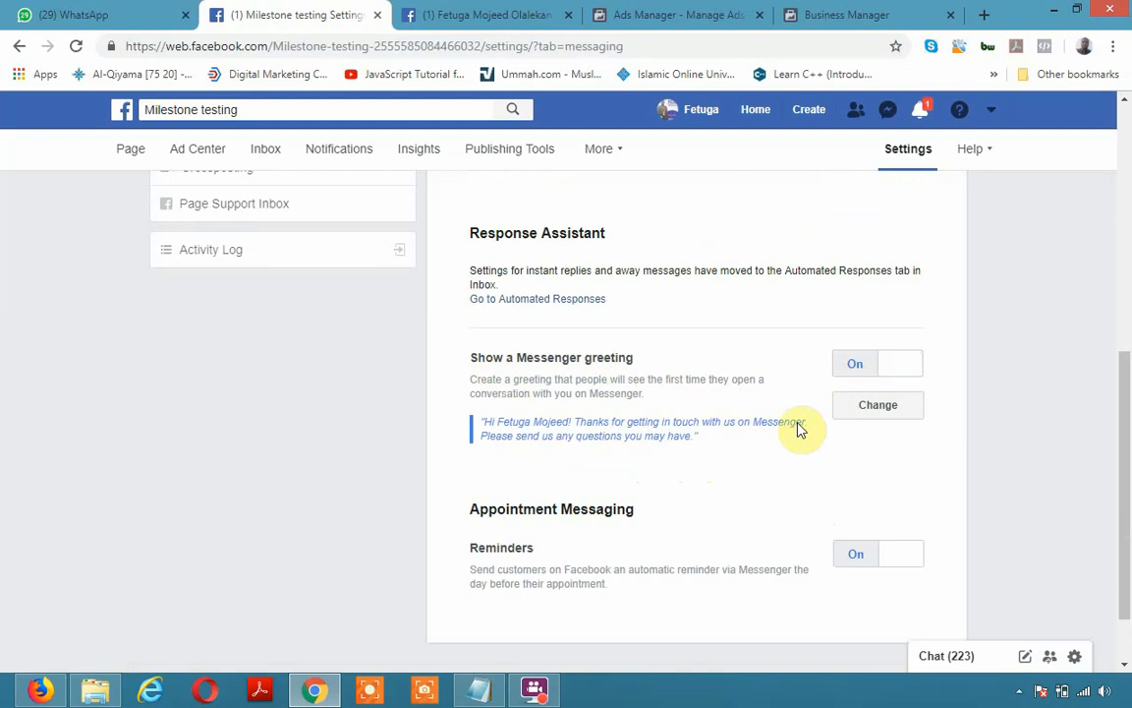
click(890, 408)
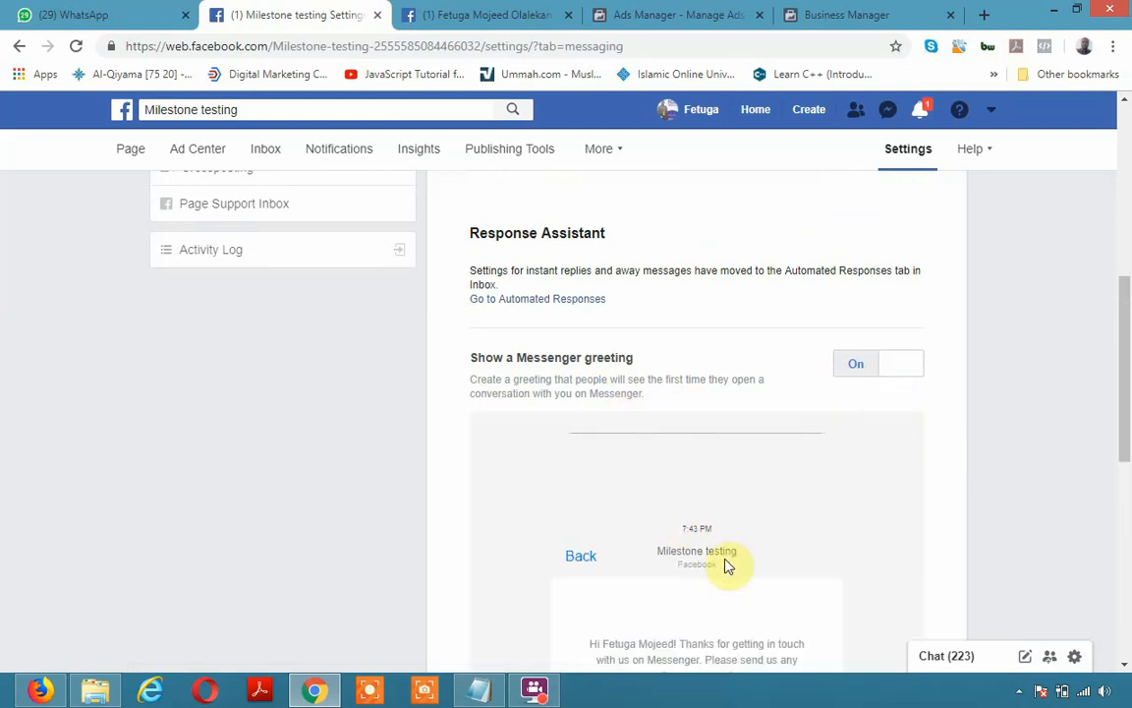
scroll(670, 577, down, 2)
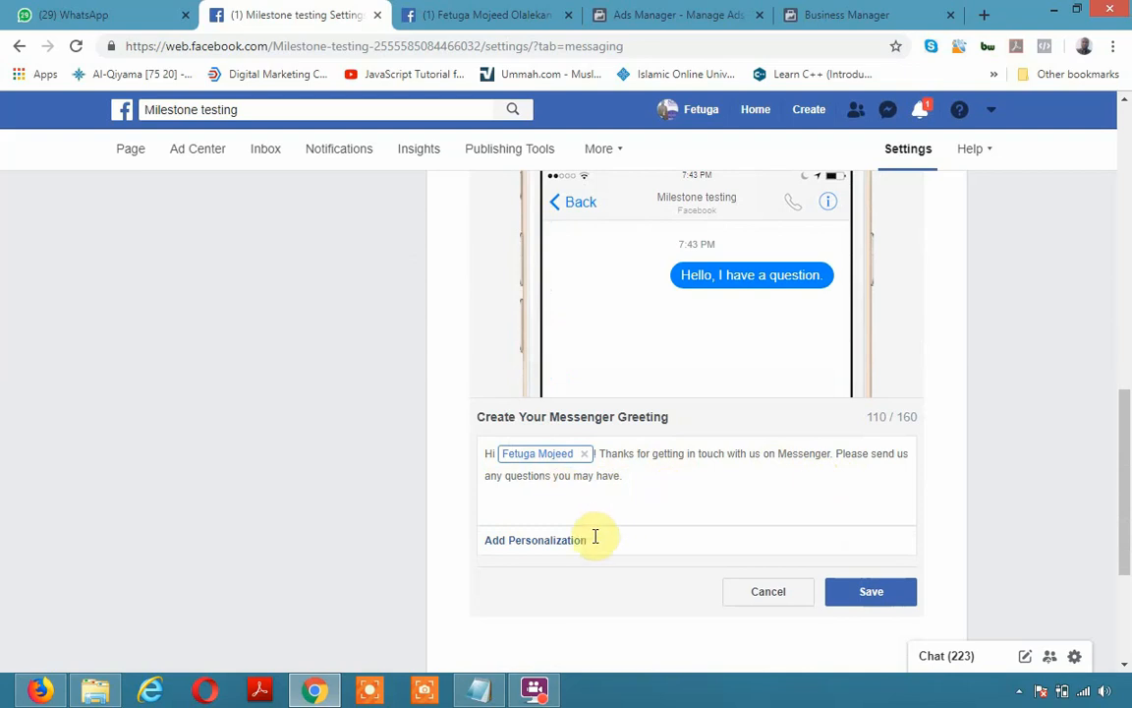
Rework the greeting's name tokens, ending with the visitor's full name, and save it
click(583, 456)
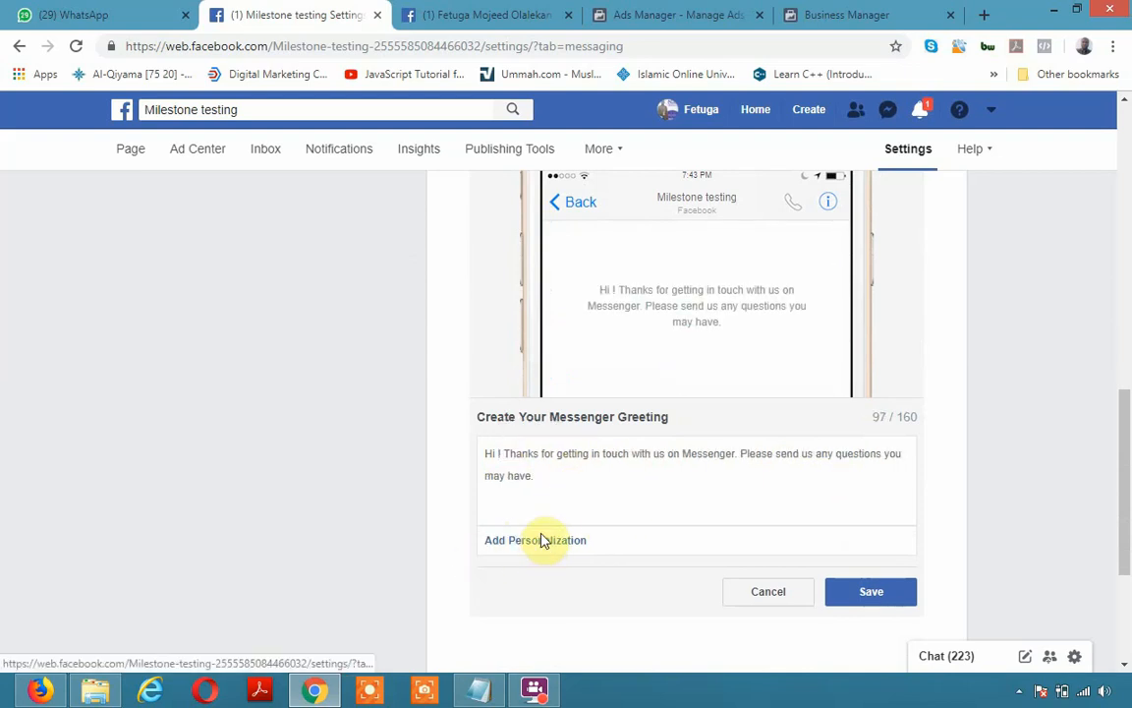
click(542, 546)
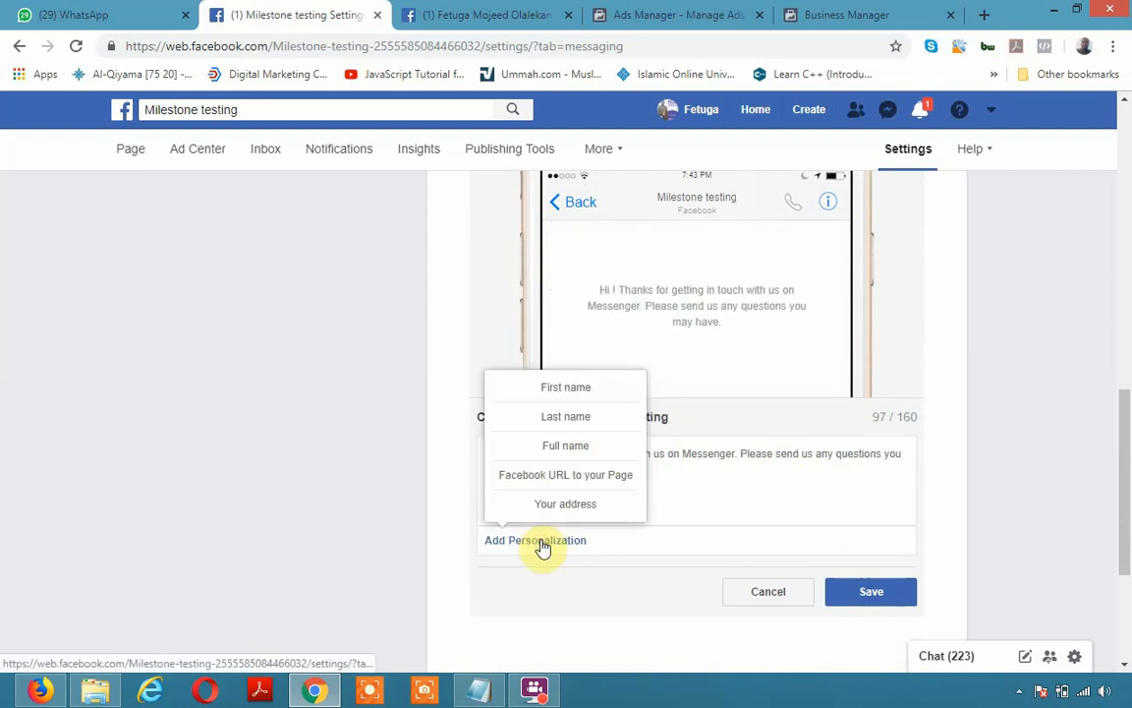
click(569, 391)
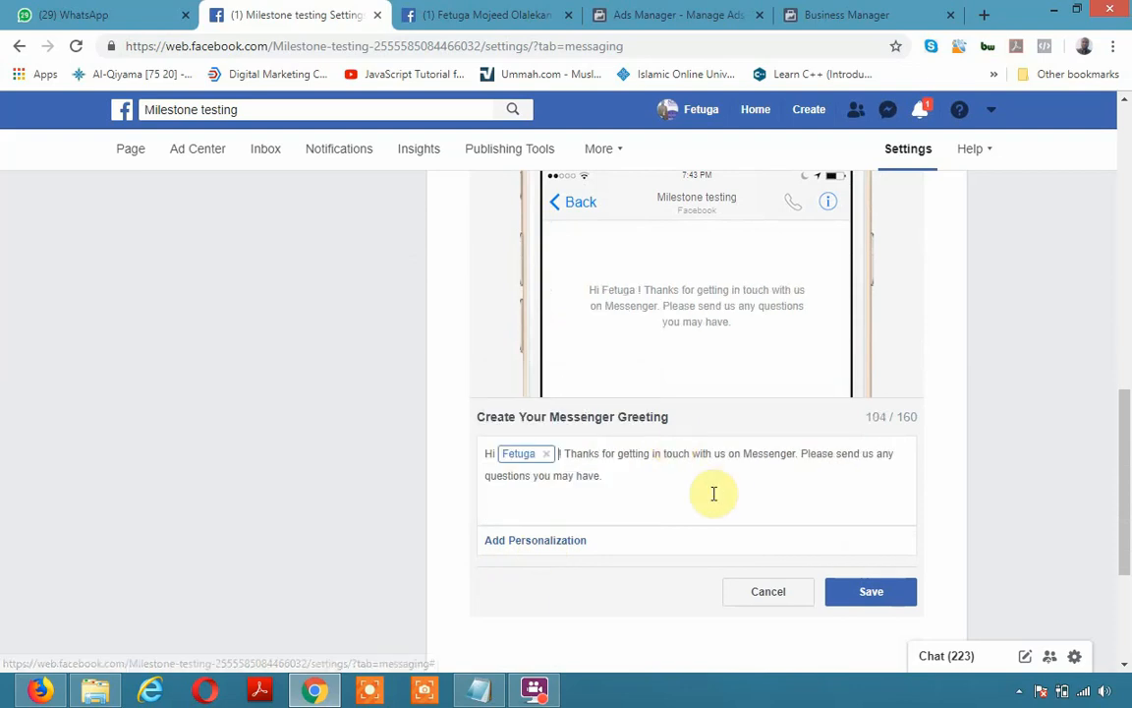
click(561, 544)
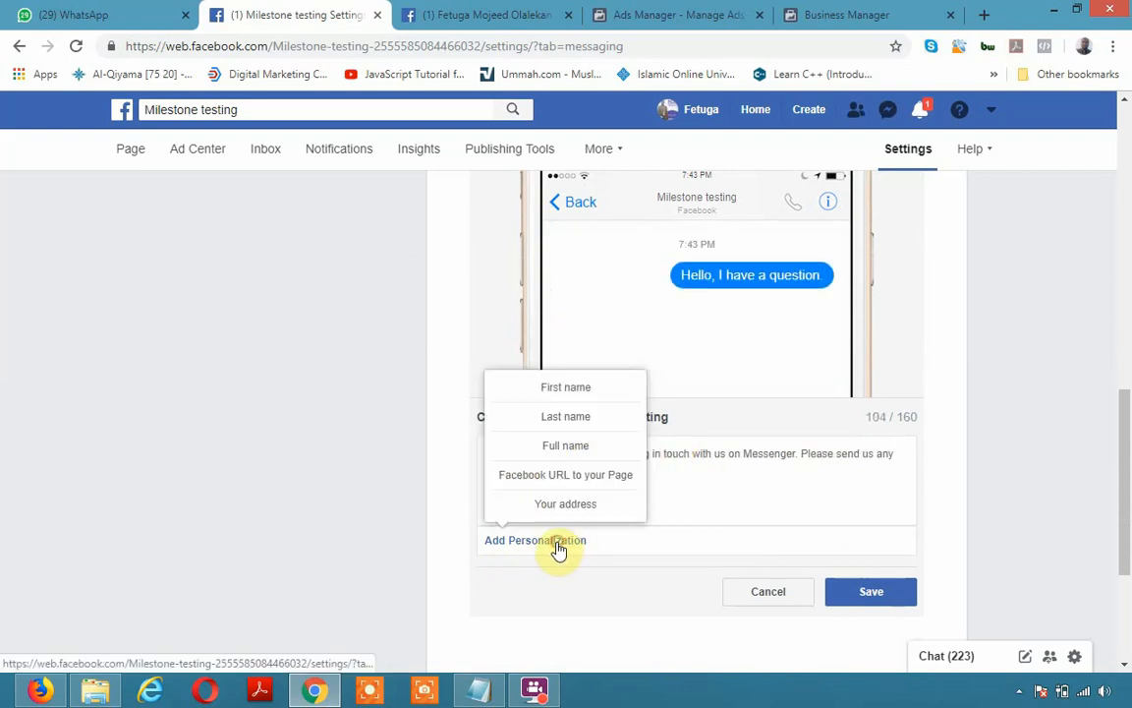
click(578, 448)
click(547, 454)
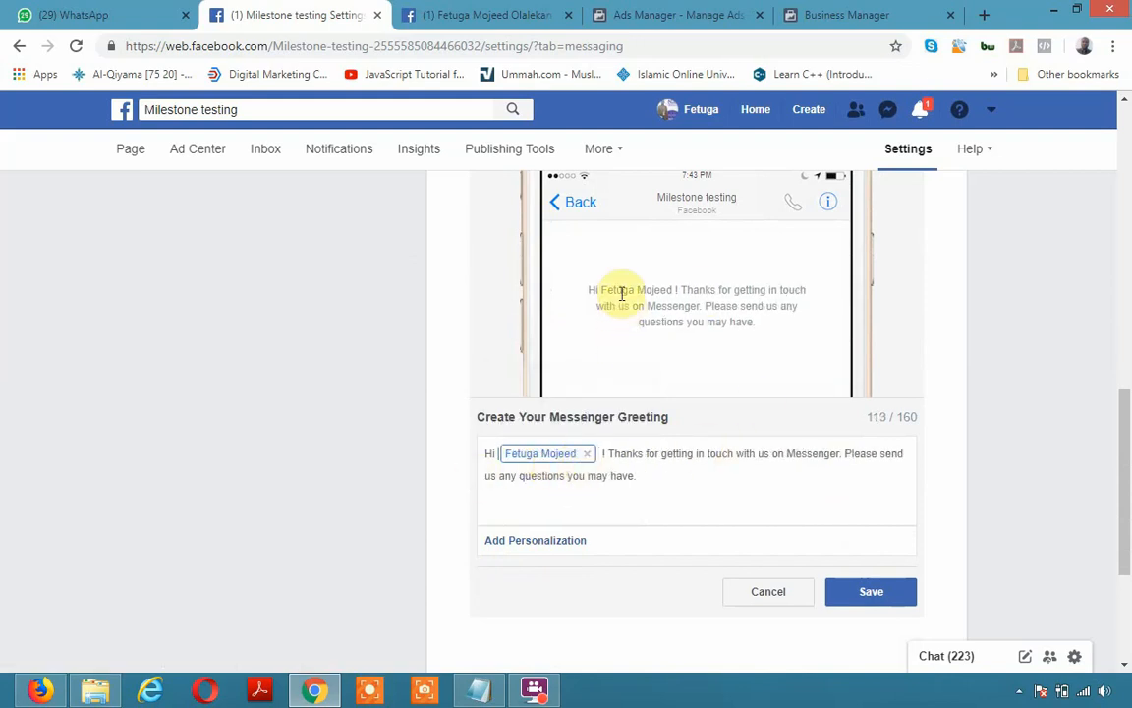
click(836, 596)
scroll(917, 475, up, 2)
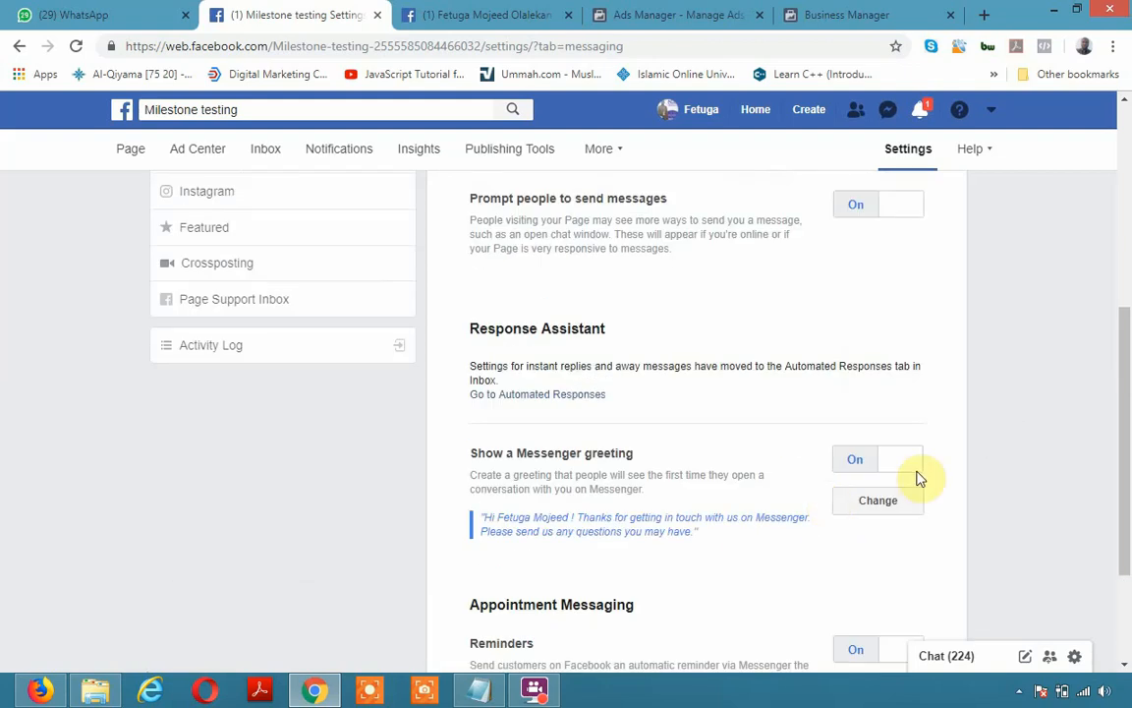
scroll(775, 533, up, 1)
scroll(772, 536, down, 4)
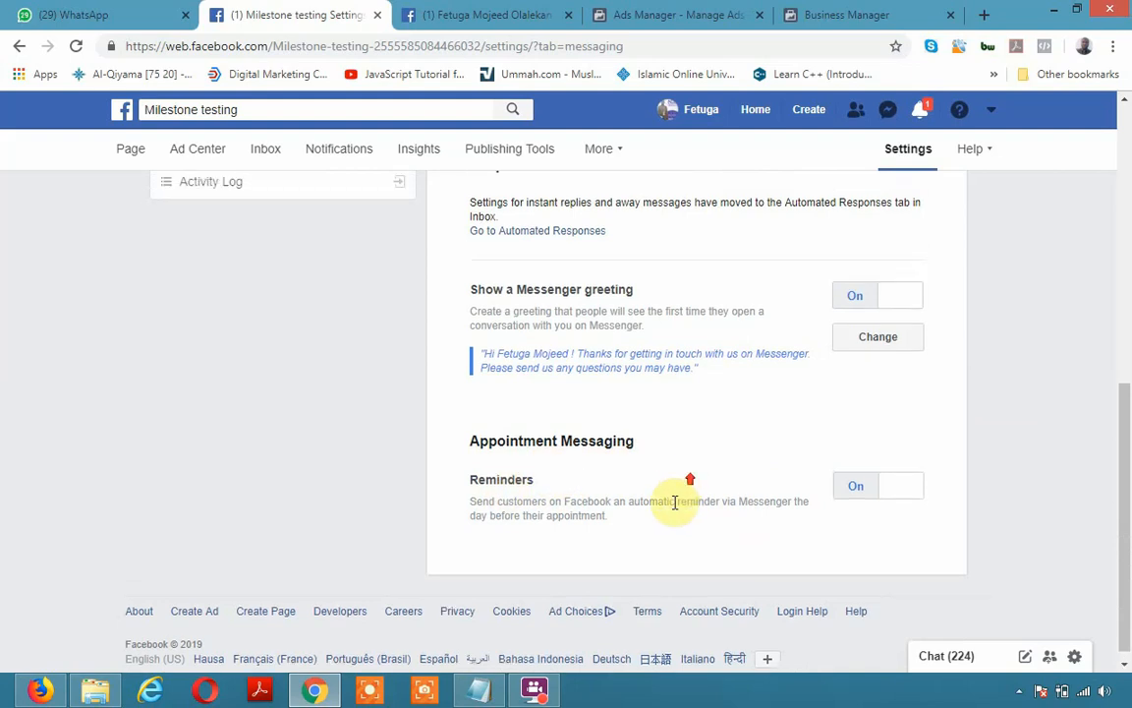
scroll(590, 486, up, 10)
scroll(499, 494, up, 3)
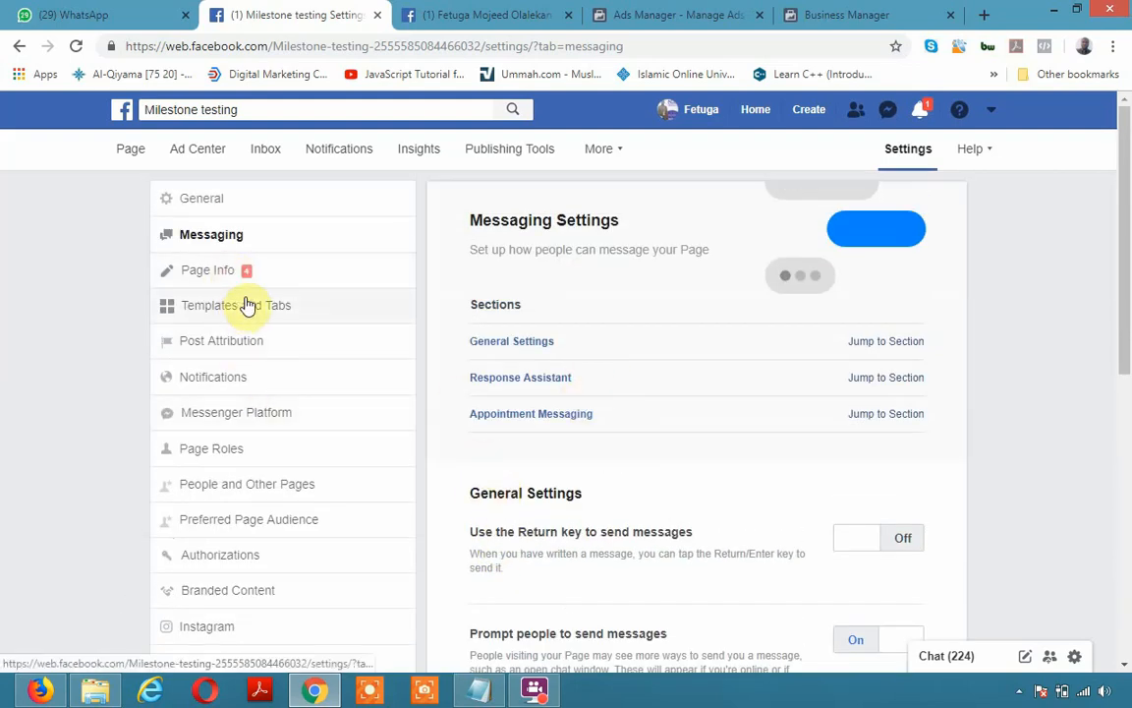
In Page Info, set the description to 'improve business online' and save it
click(205, 270)
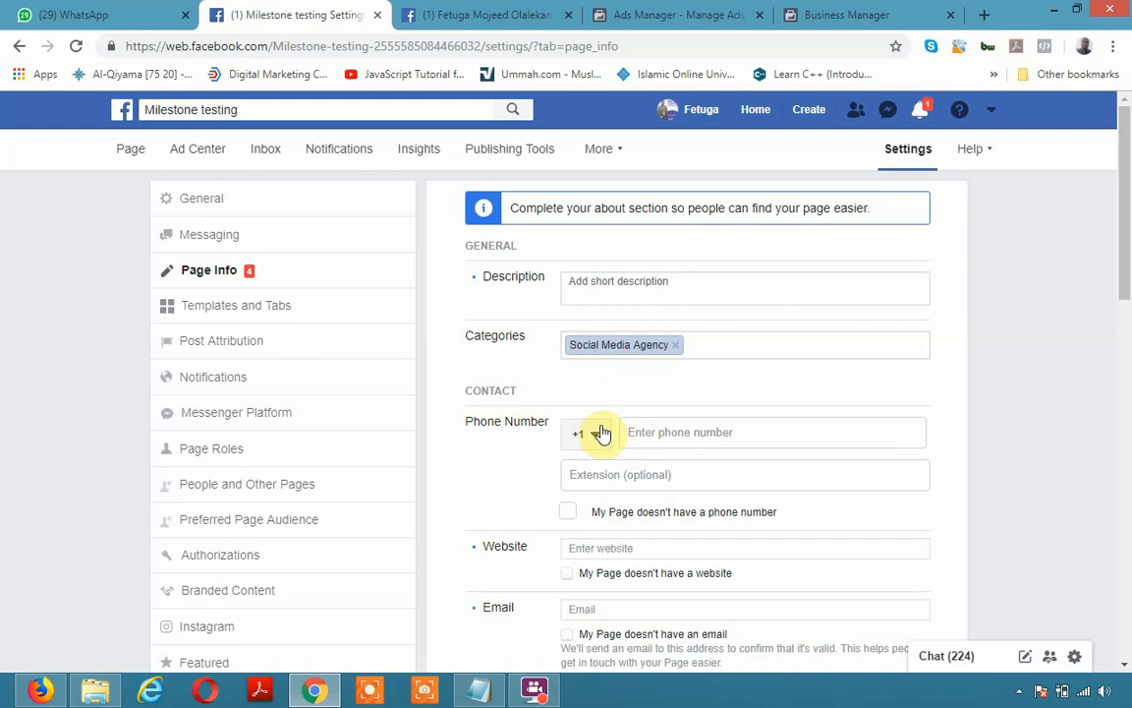
click(593, 440)
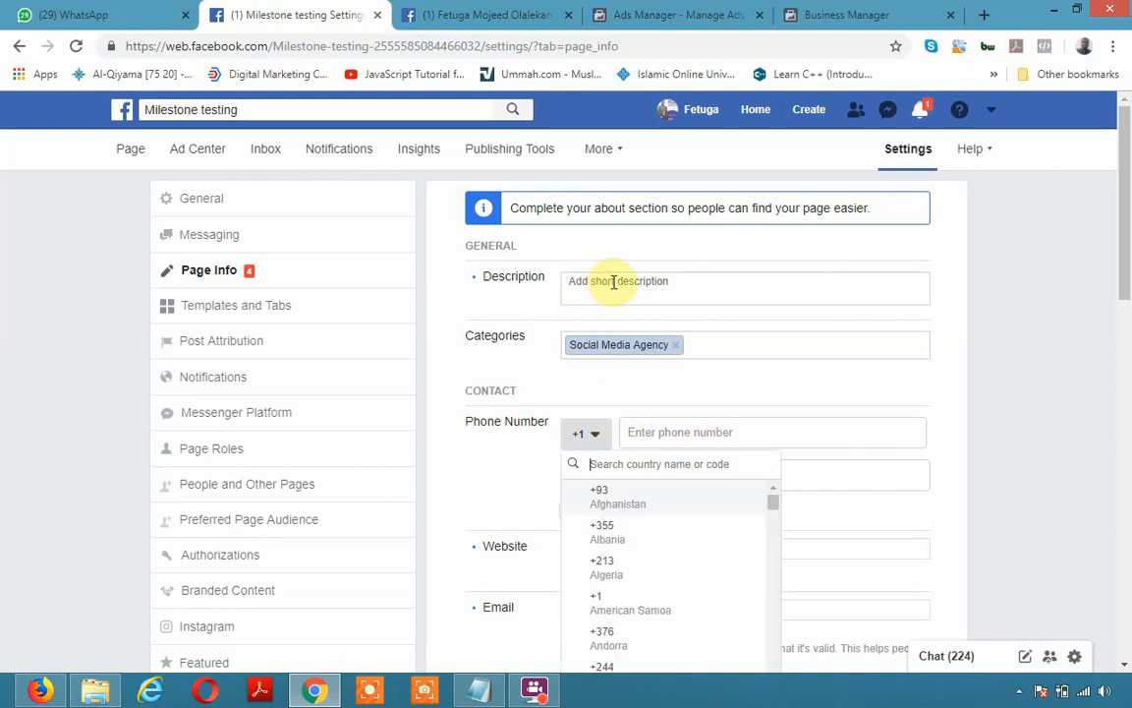
click(841, 287)
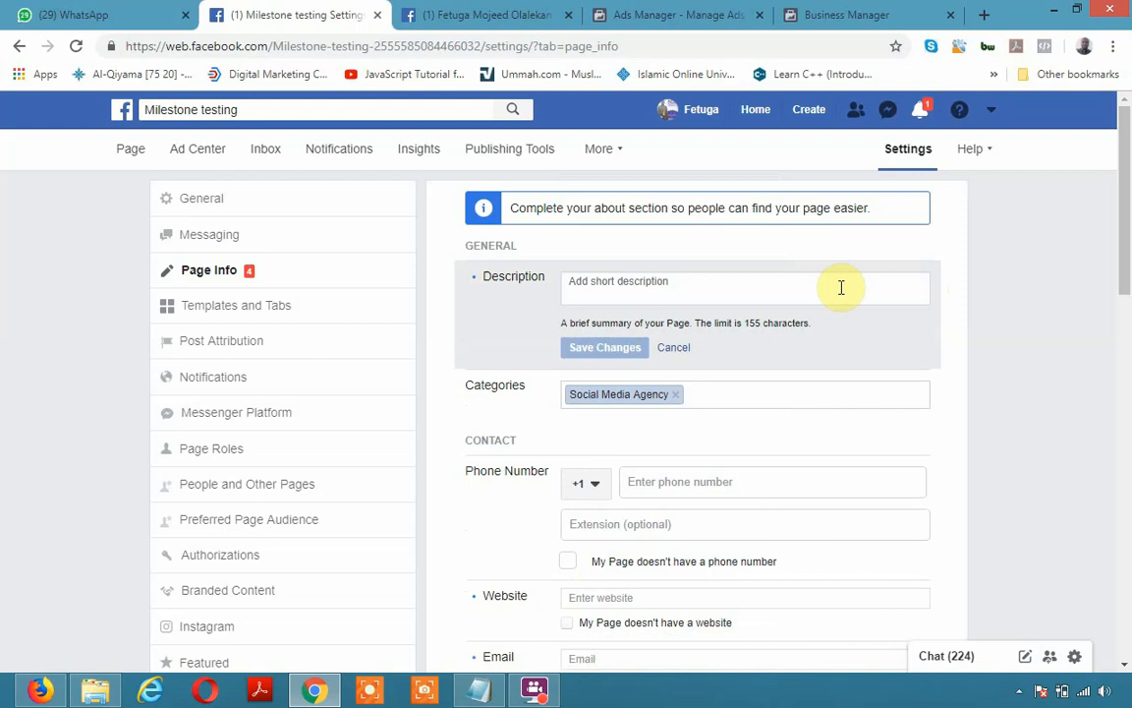
click(712, 290)
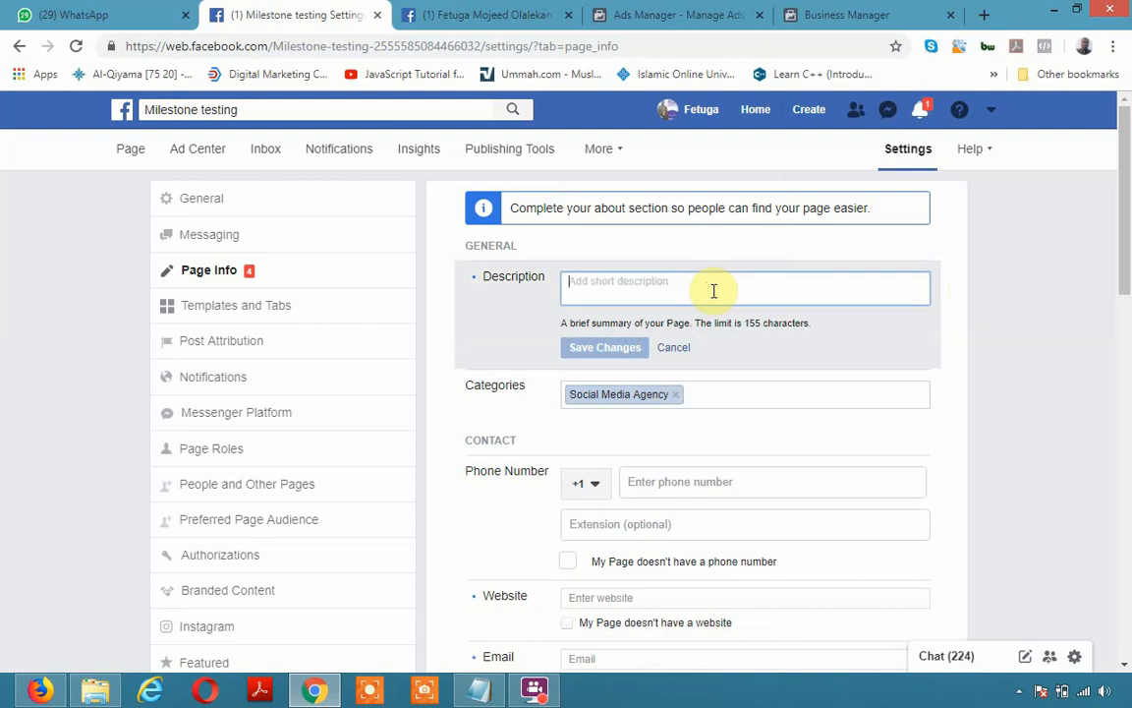
text(improve business online)
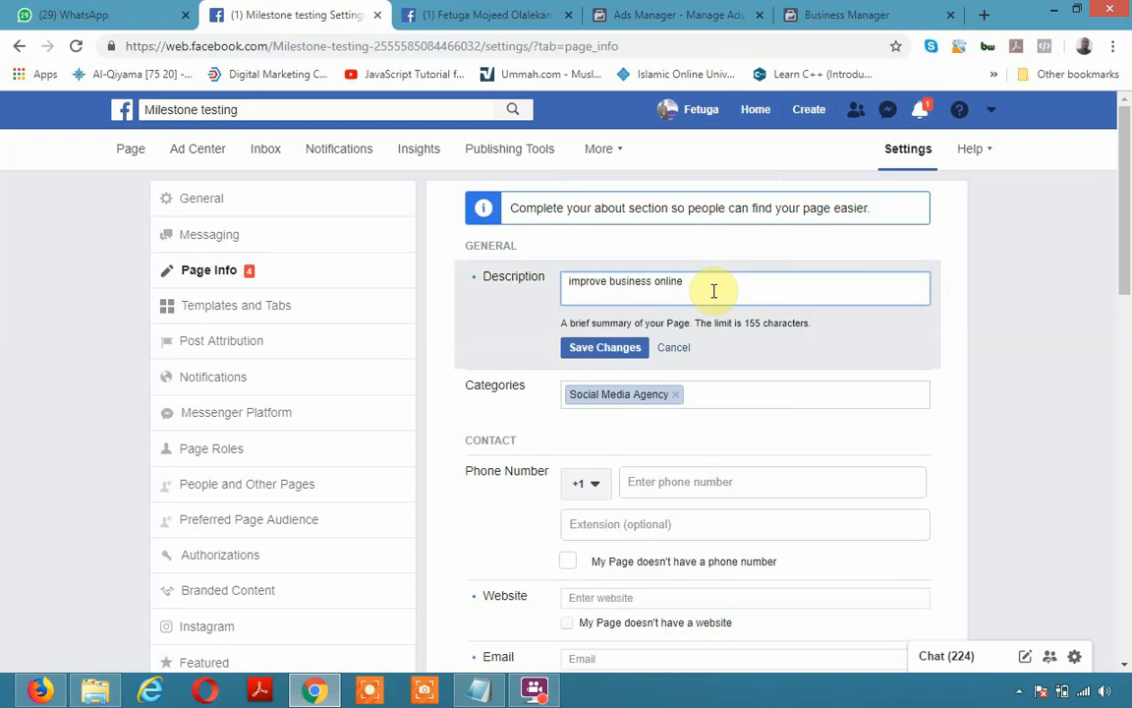
click(625, 346)
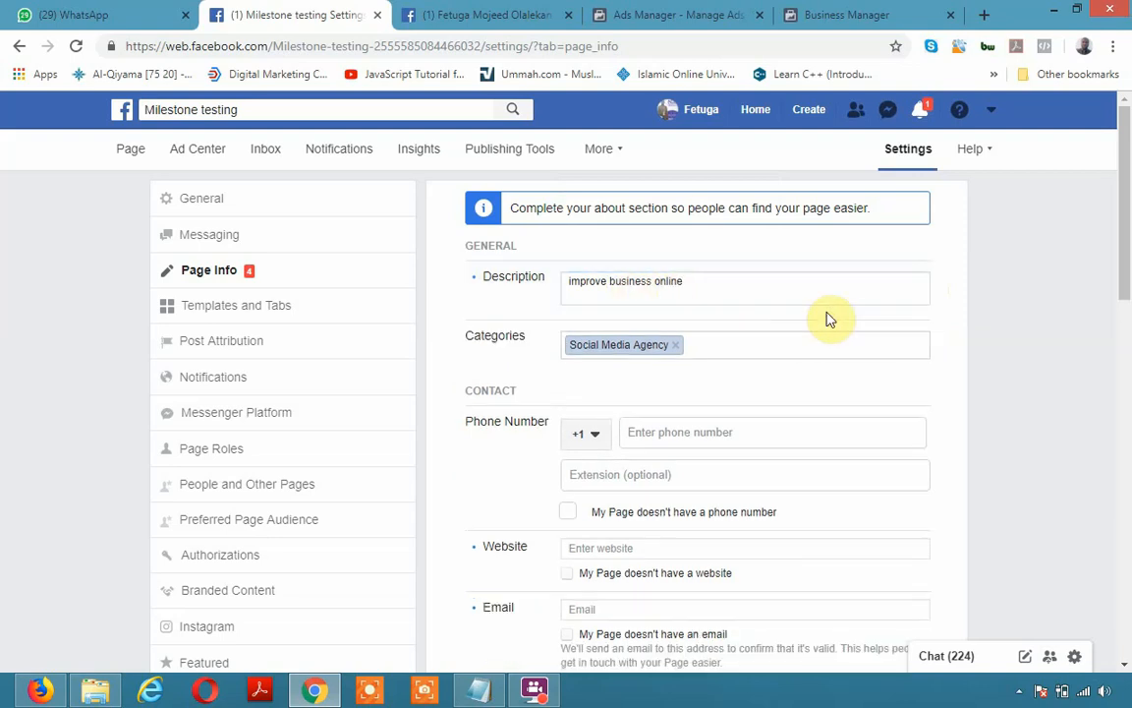
scroll(596, 422, down, 1)
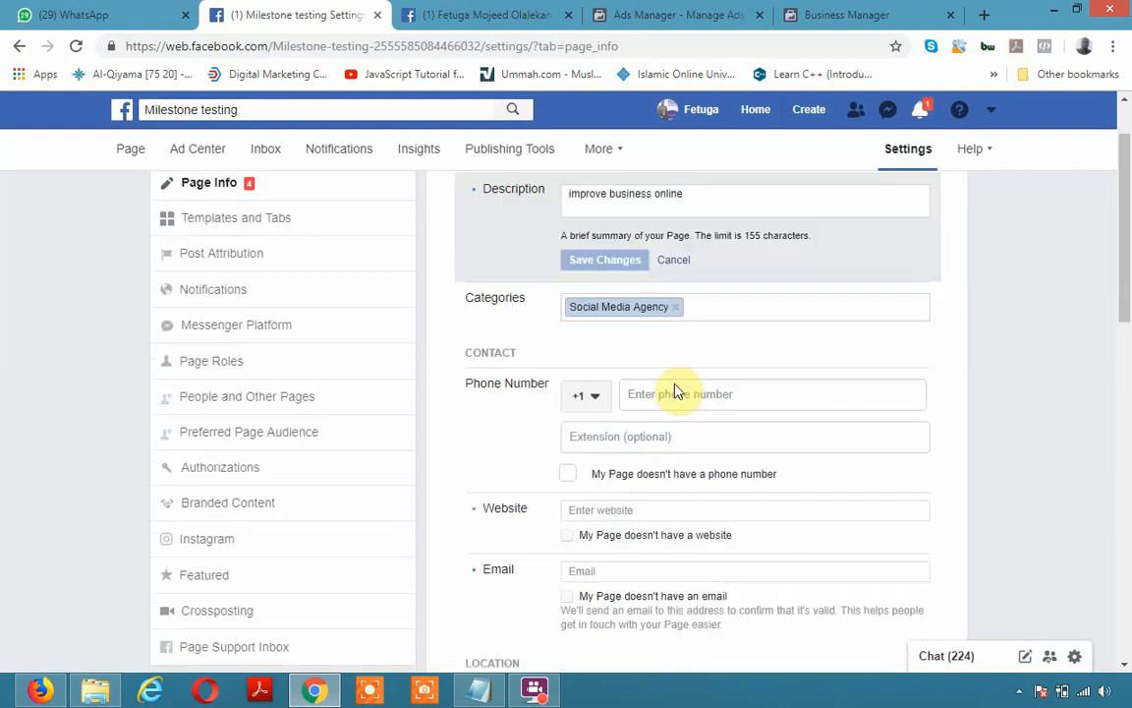
Set the page's phone country code to Nigeria (+234)
click(730, 308)
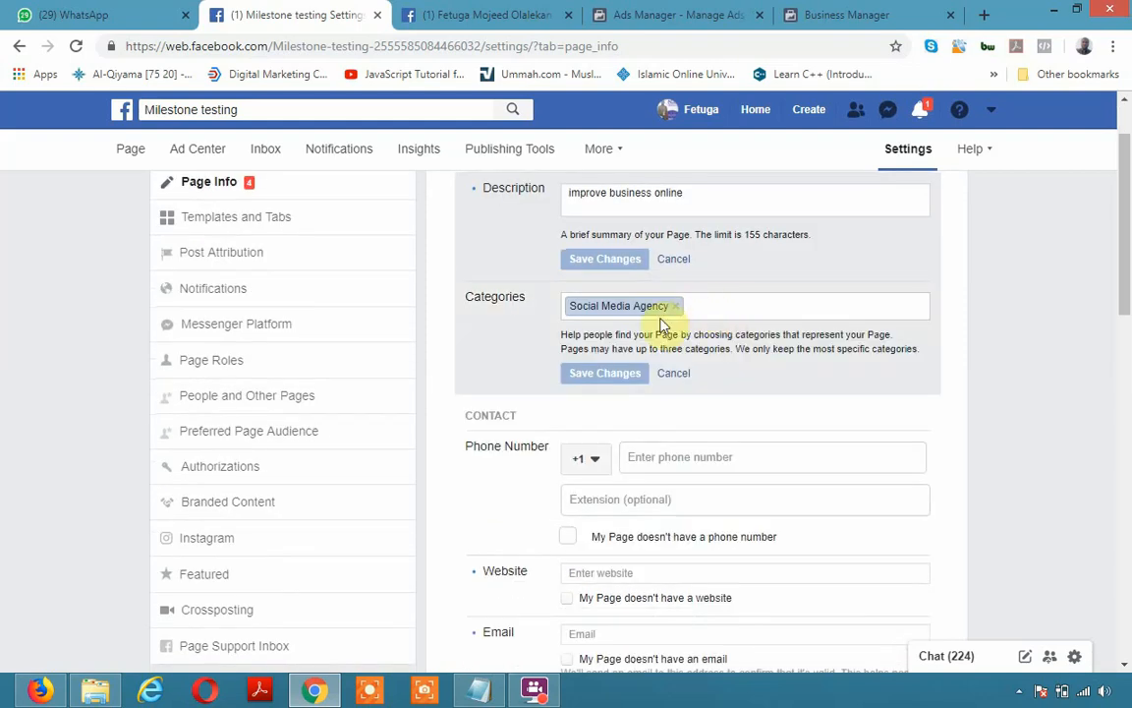
click(678, 375)
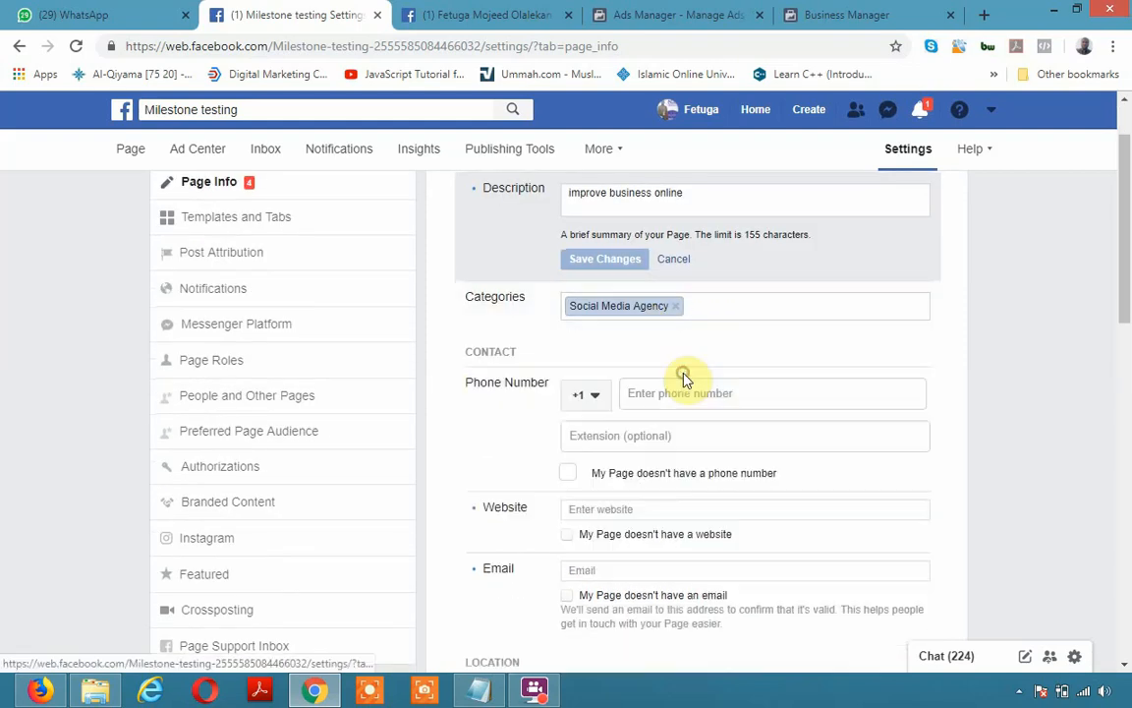
click(596, 398)
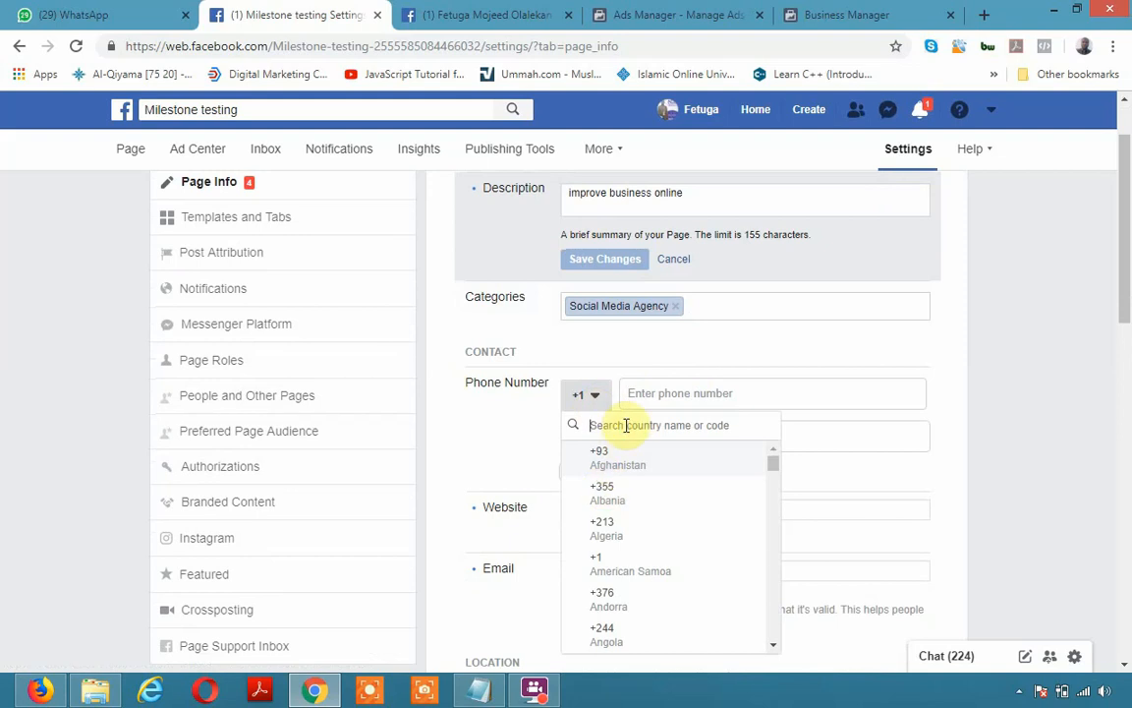
text(nig)
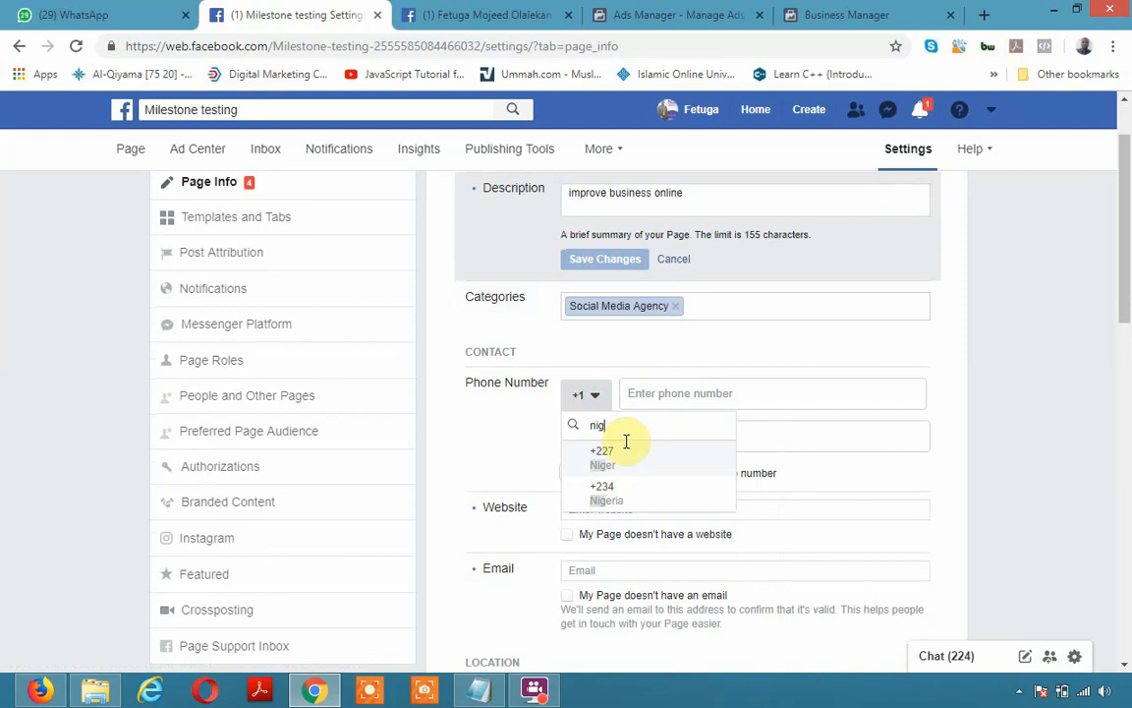
click(613, 496)
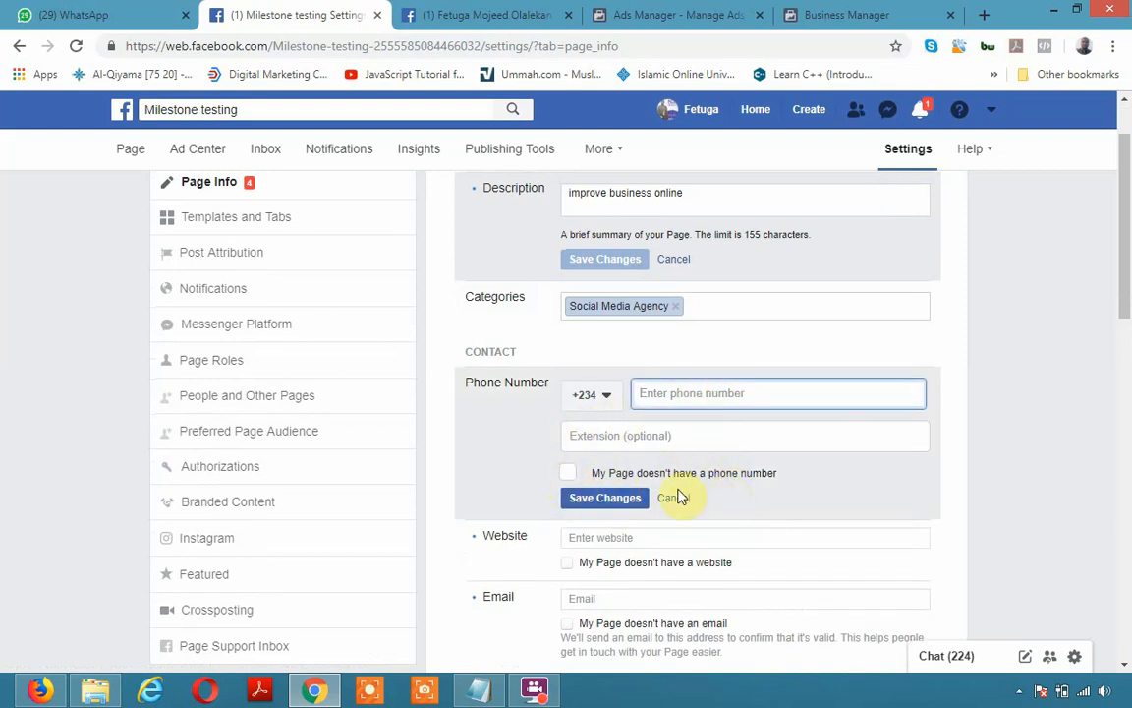
click(569, 472)
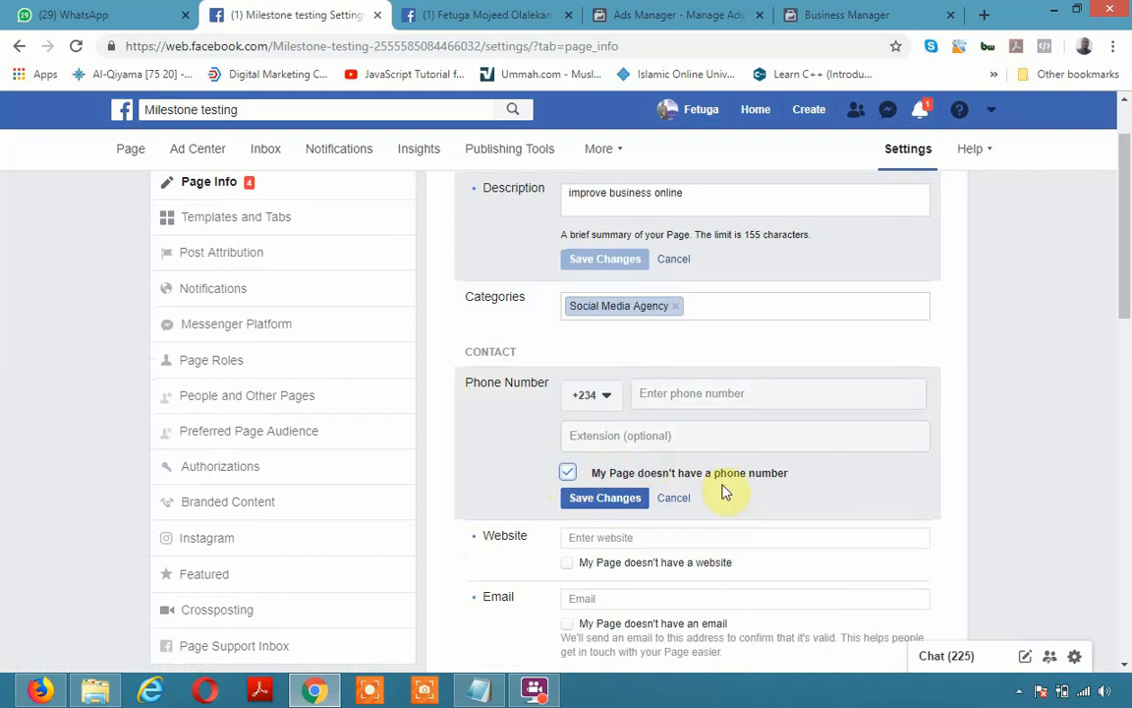
click(568, 472)
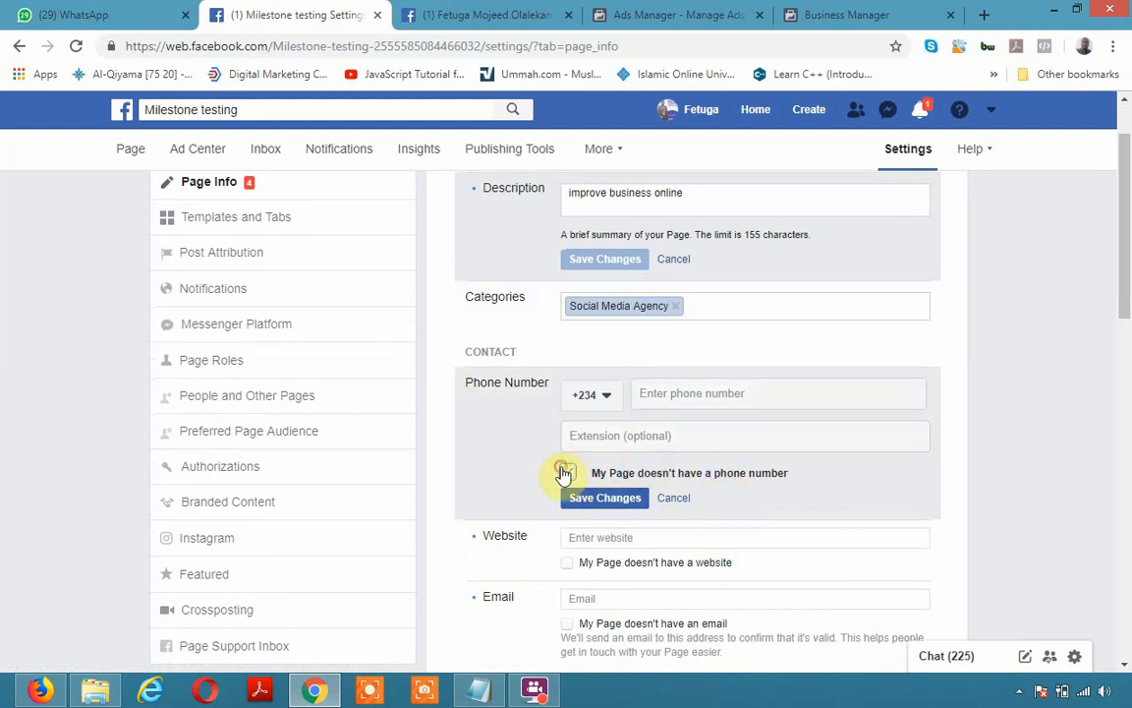
Enter the page's phone number in the Phone Number field
click(675, 389)
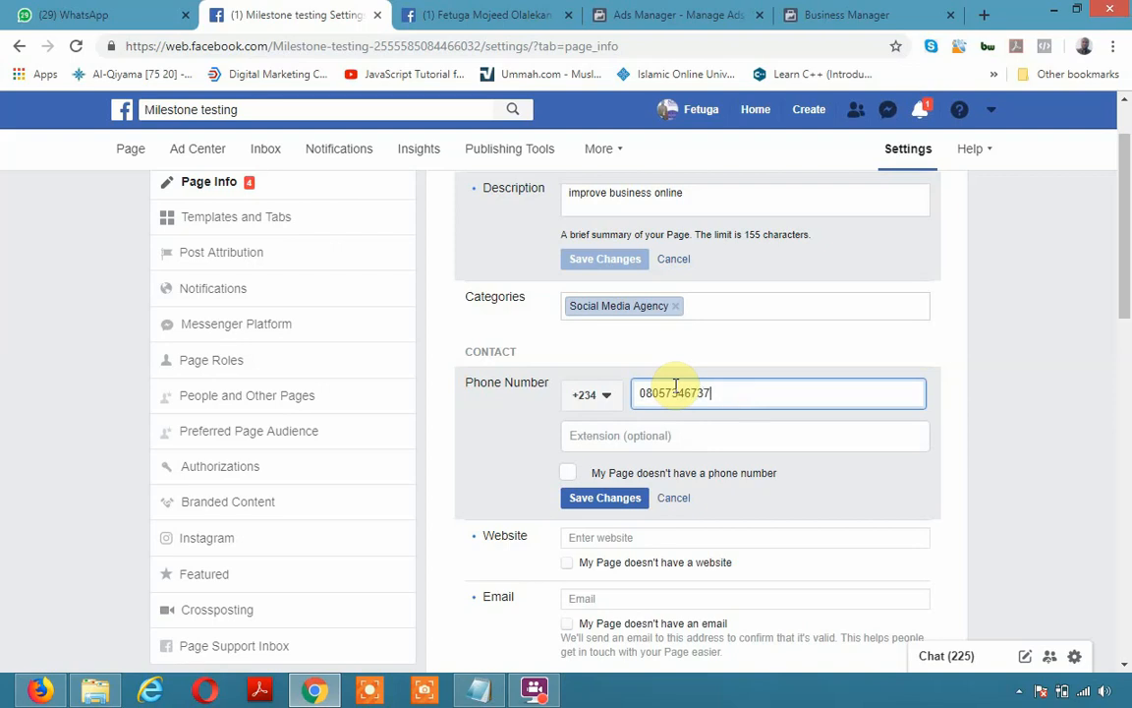
drag(652, 400, 553, 402)
click(746, 415)
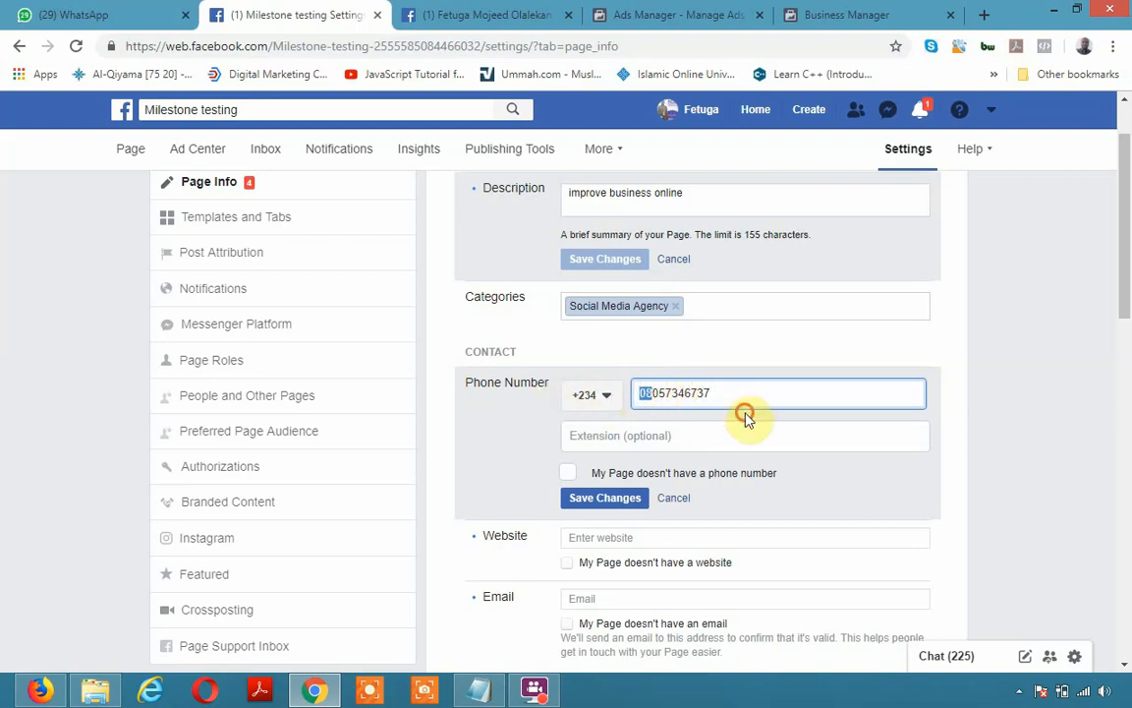
click(761, 390)
drag(760, 389, 573, 381)
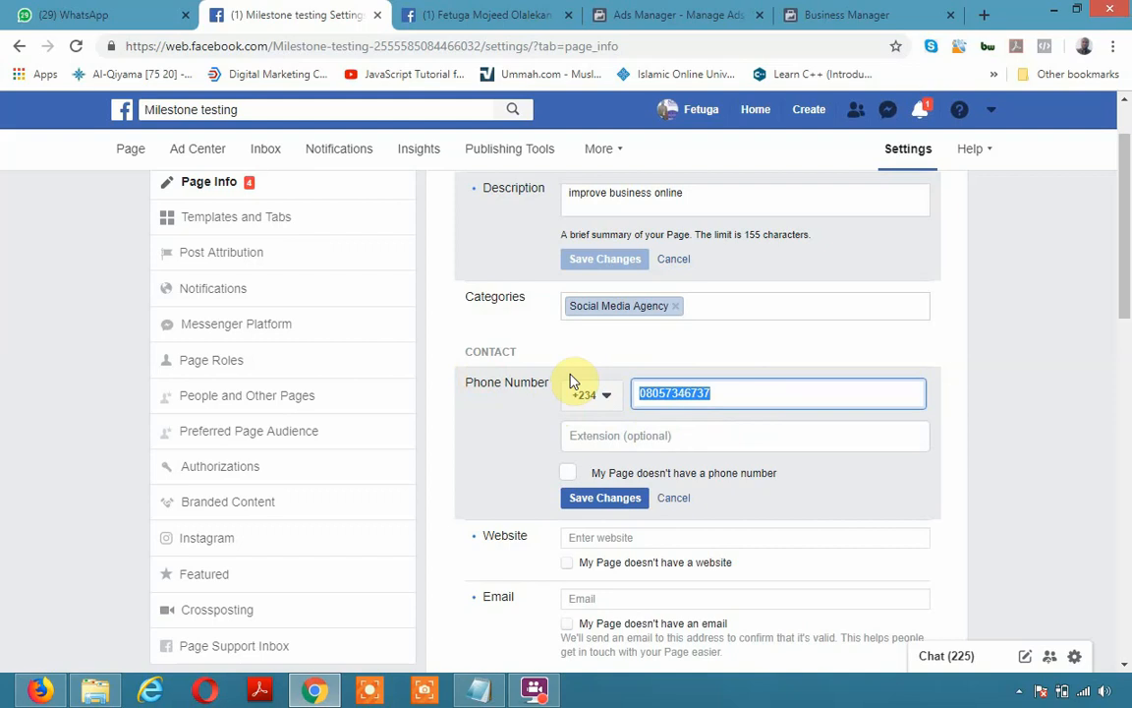
click(1063, 384)
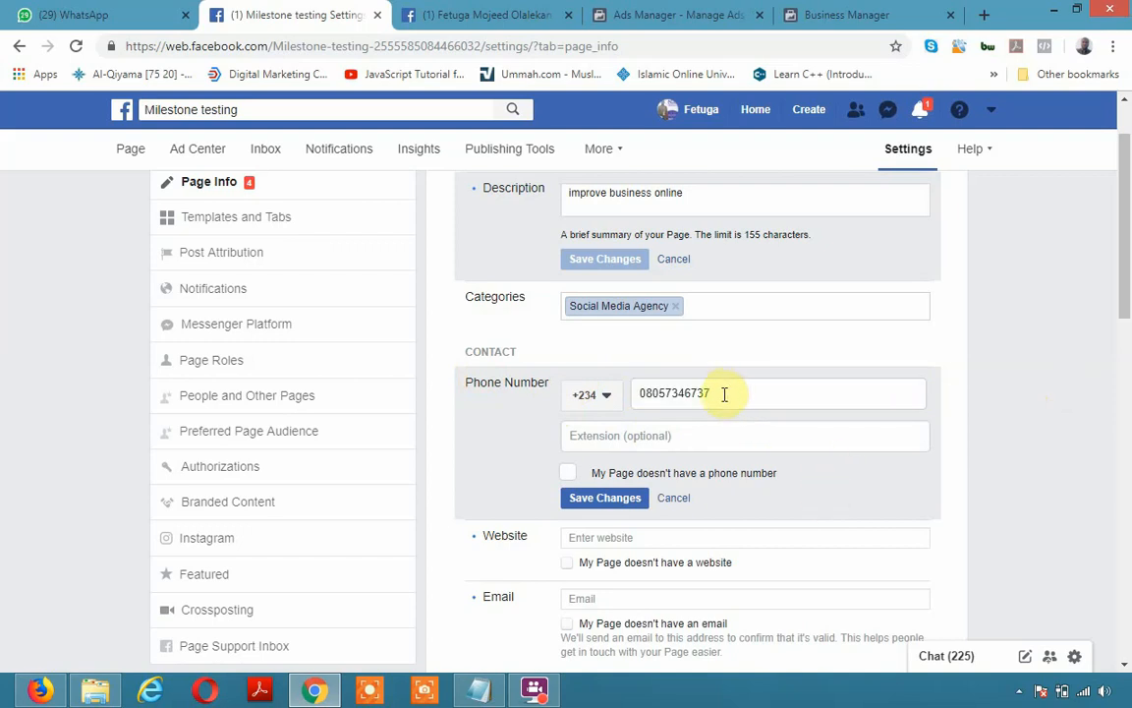
scroll(678, 505, down, 2)
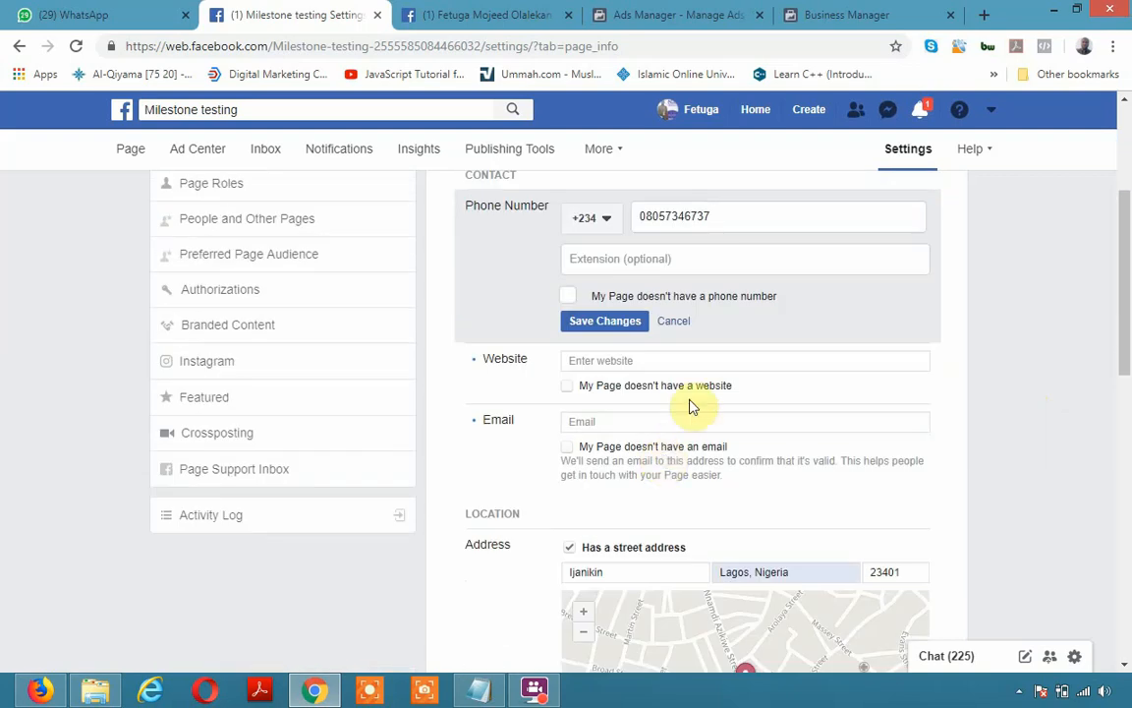
Enter and save the page's website URL
click(691, 360)
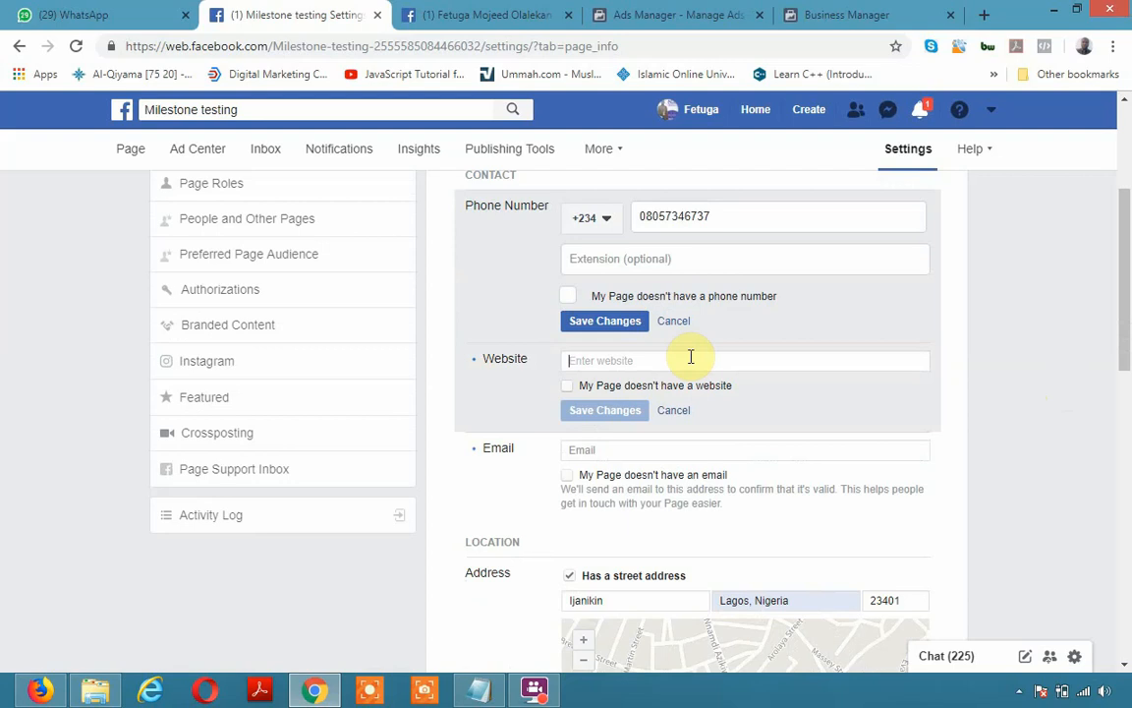
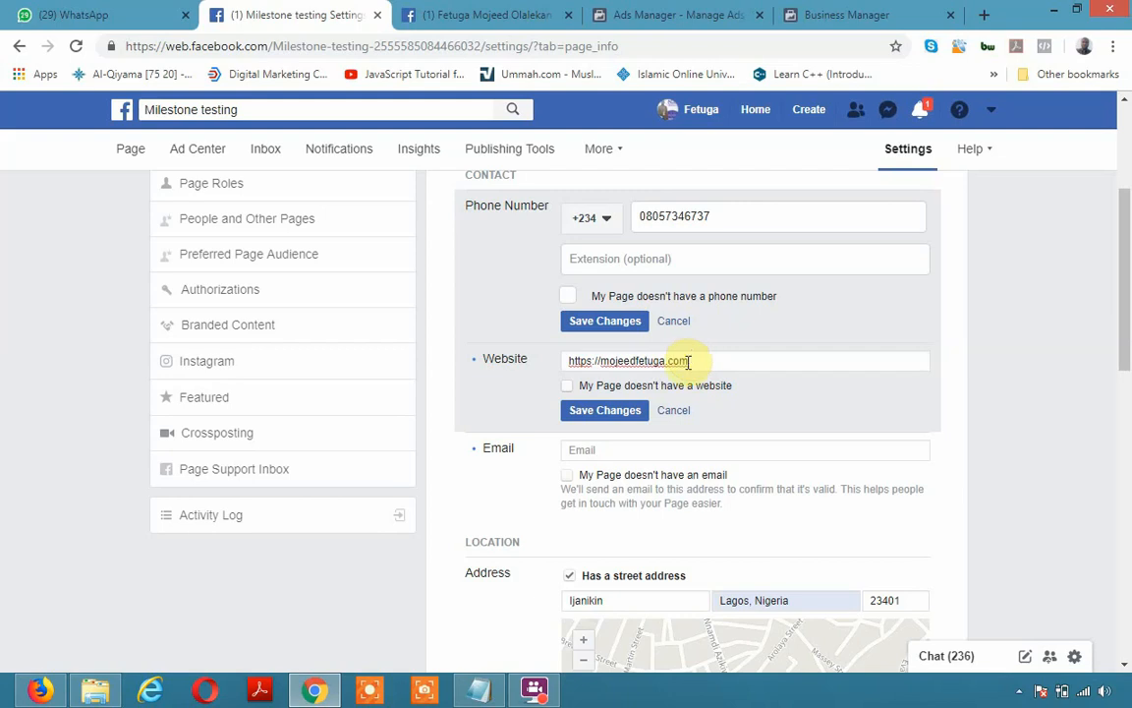
click(603, 410)
Enter and save the page's contact e-mail address
click(636, 449)
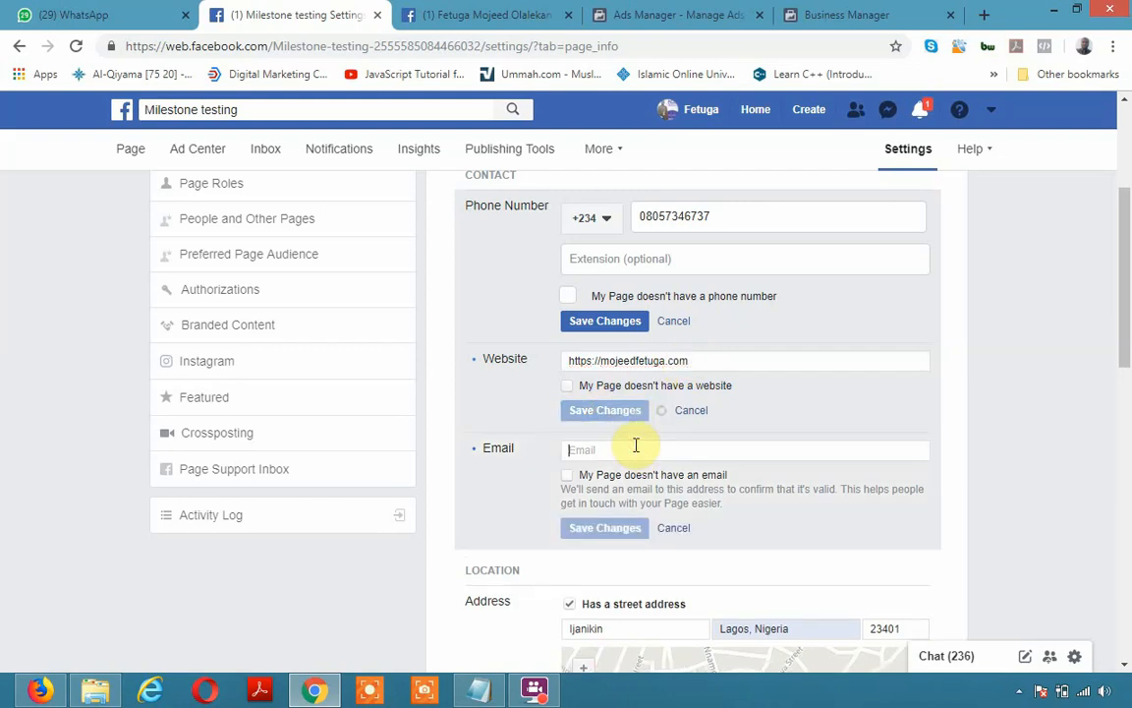
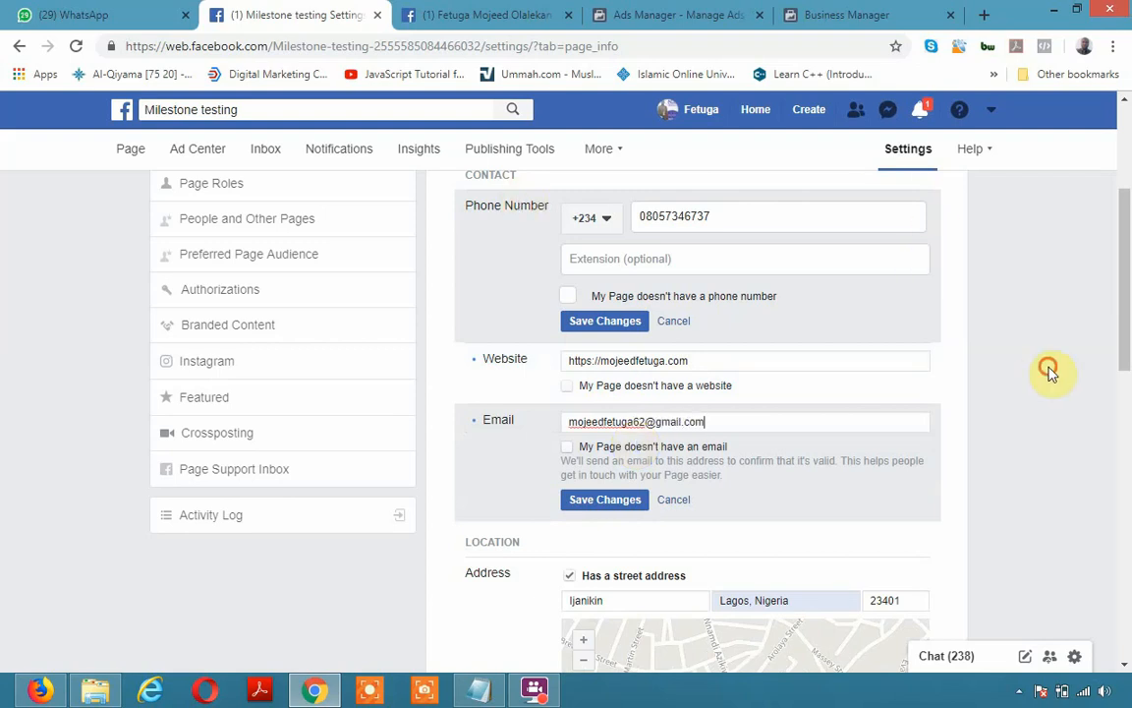
click(573, 496)
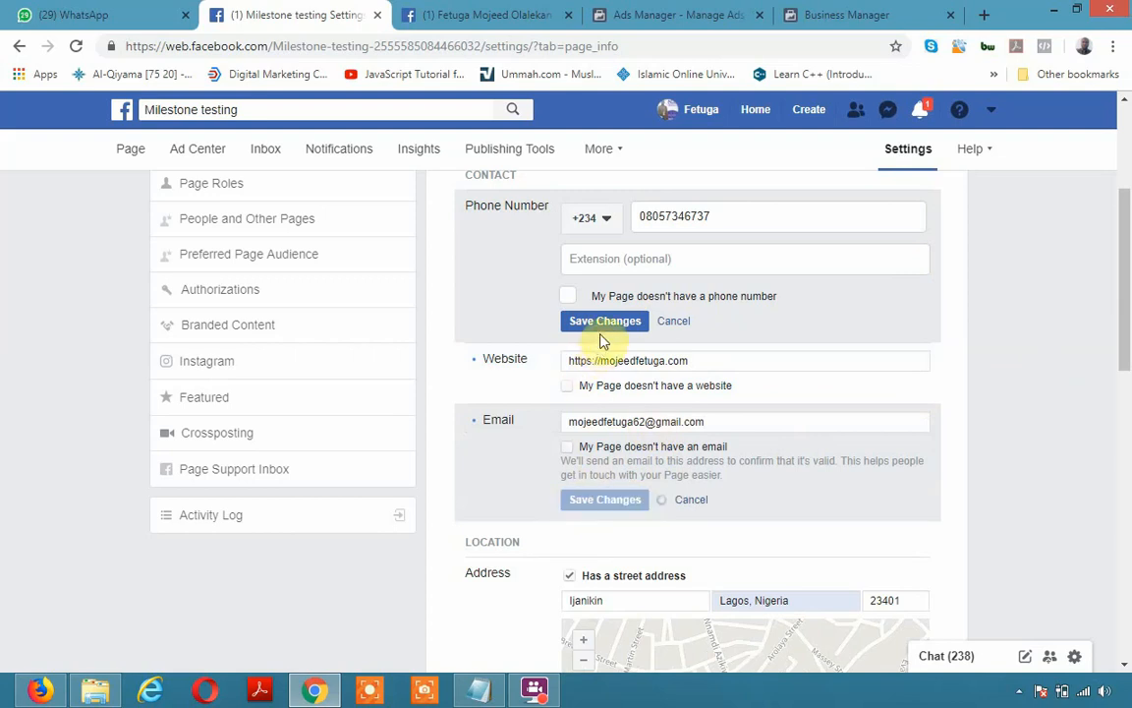
Save the +234 phone number, then reposition the map pin and save the address location
click(629, 325)
scroll(616, 443, down, 1)
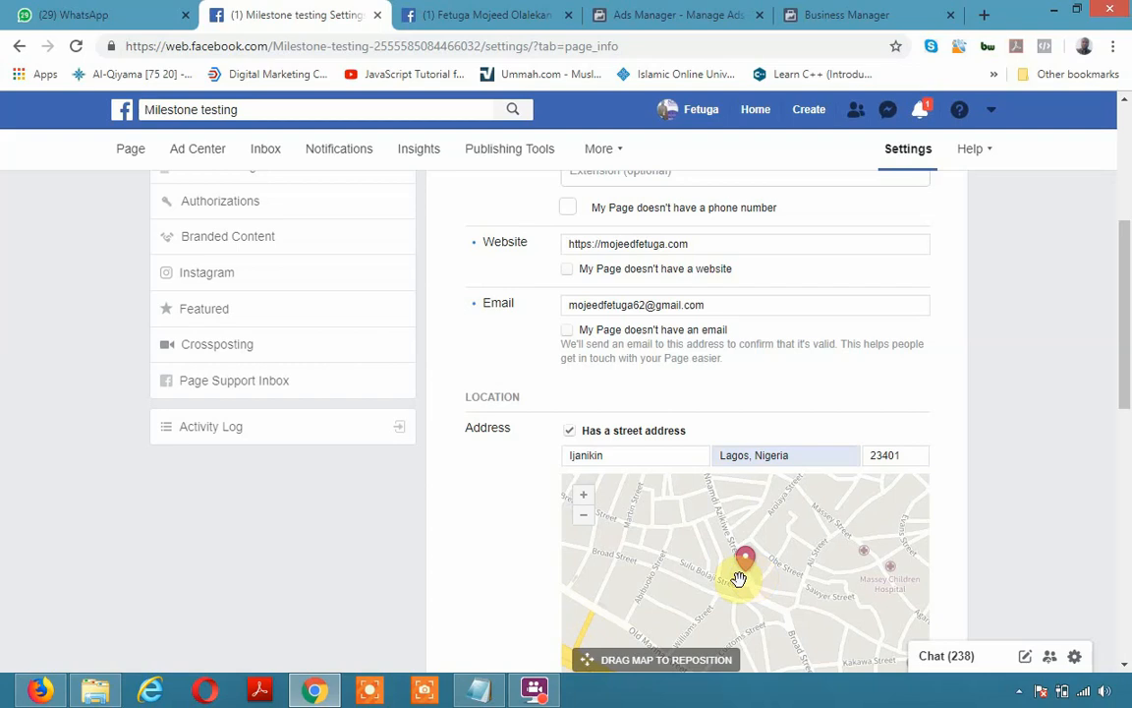
click(581, 498)
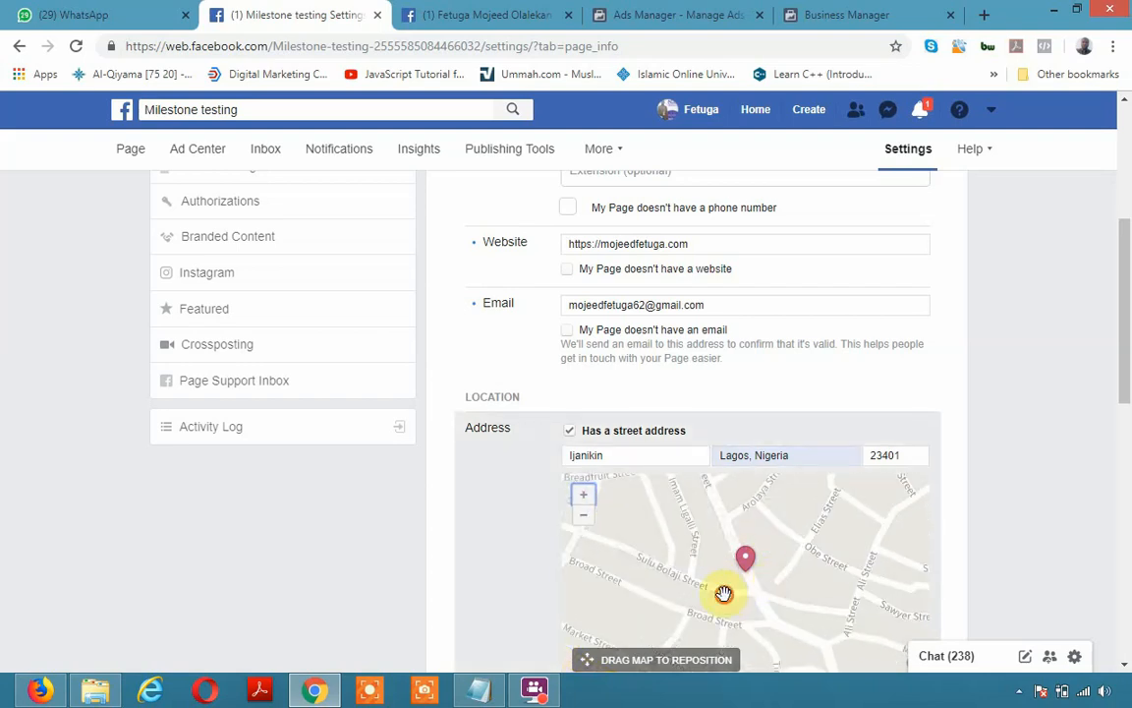
drag(814, 575, 650, 519)
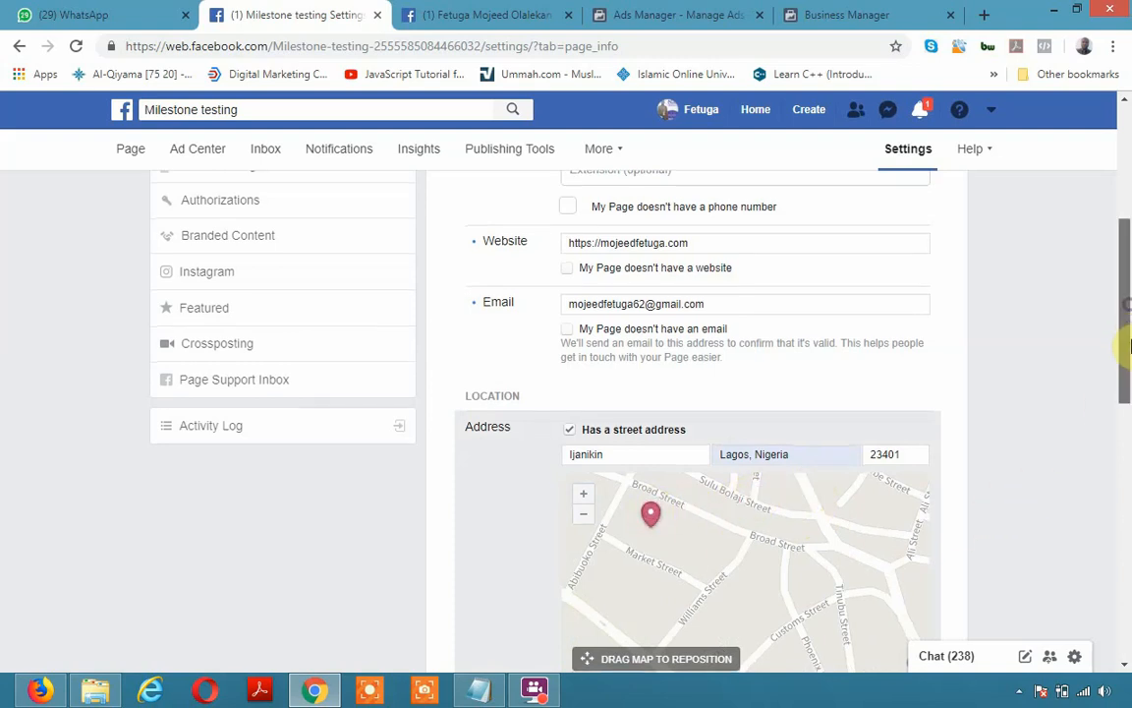
drag(1127, 341, 1086, 376)
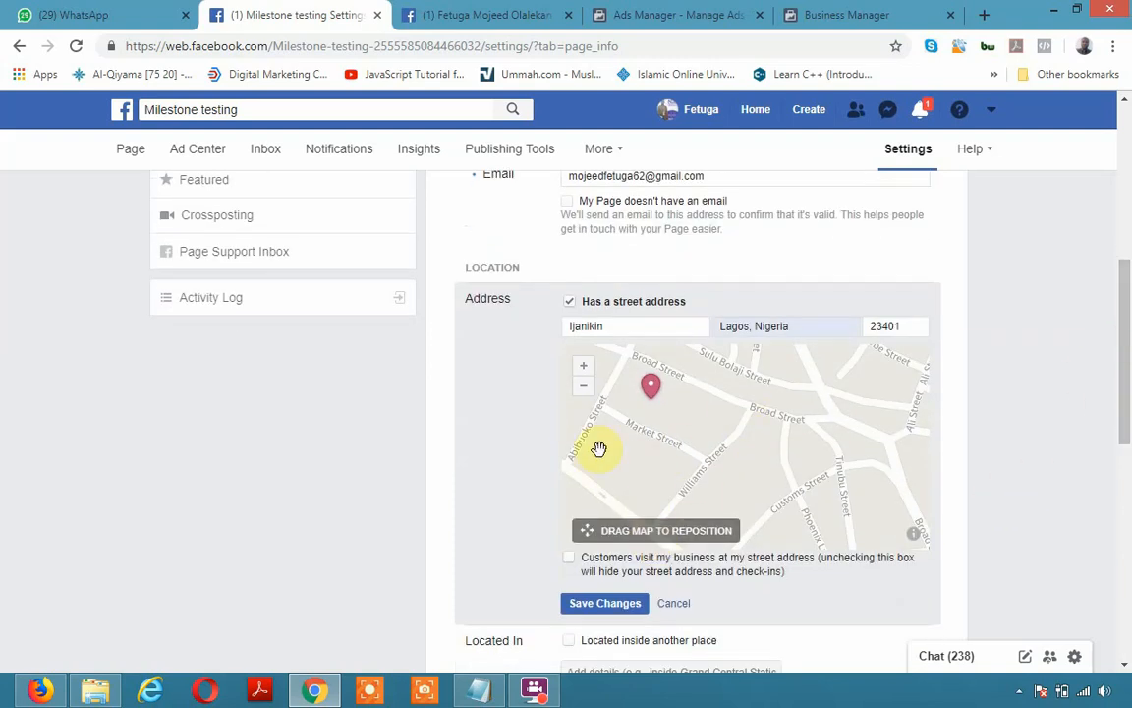
click(604, 603)
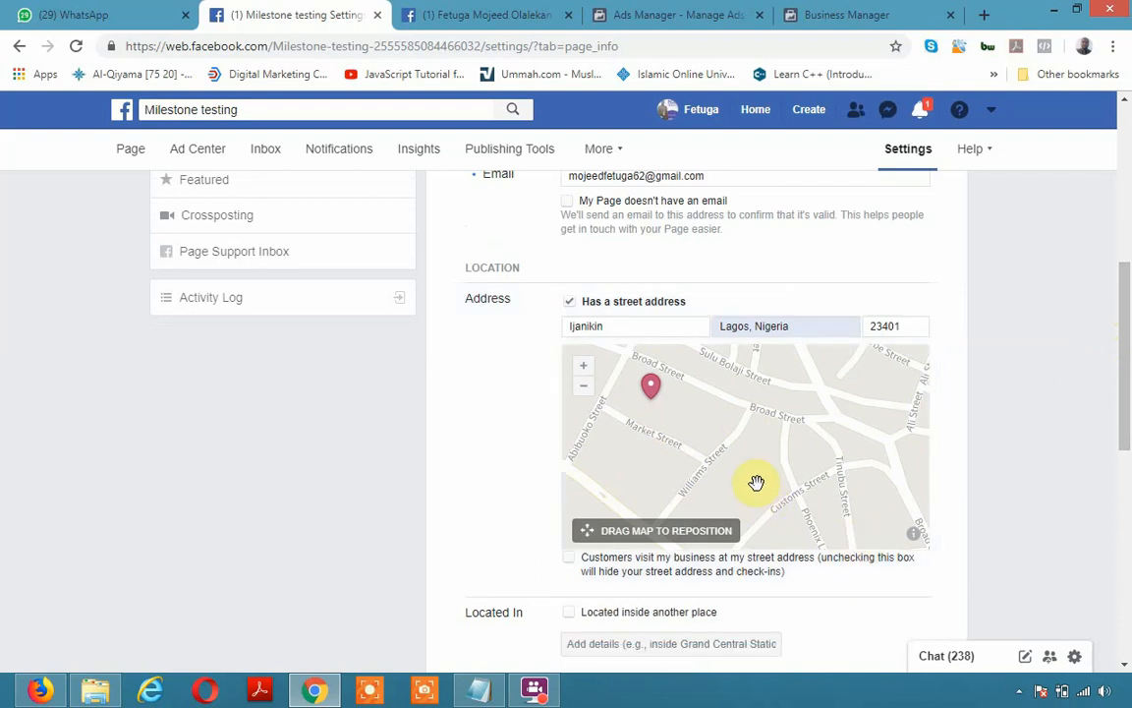
Tick Monday through Friday at the default 9:00 AM–5:00 PM hours and save the changes
scroll(978, 469, down, 2)
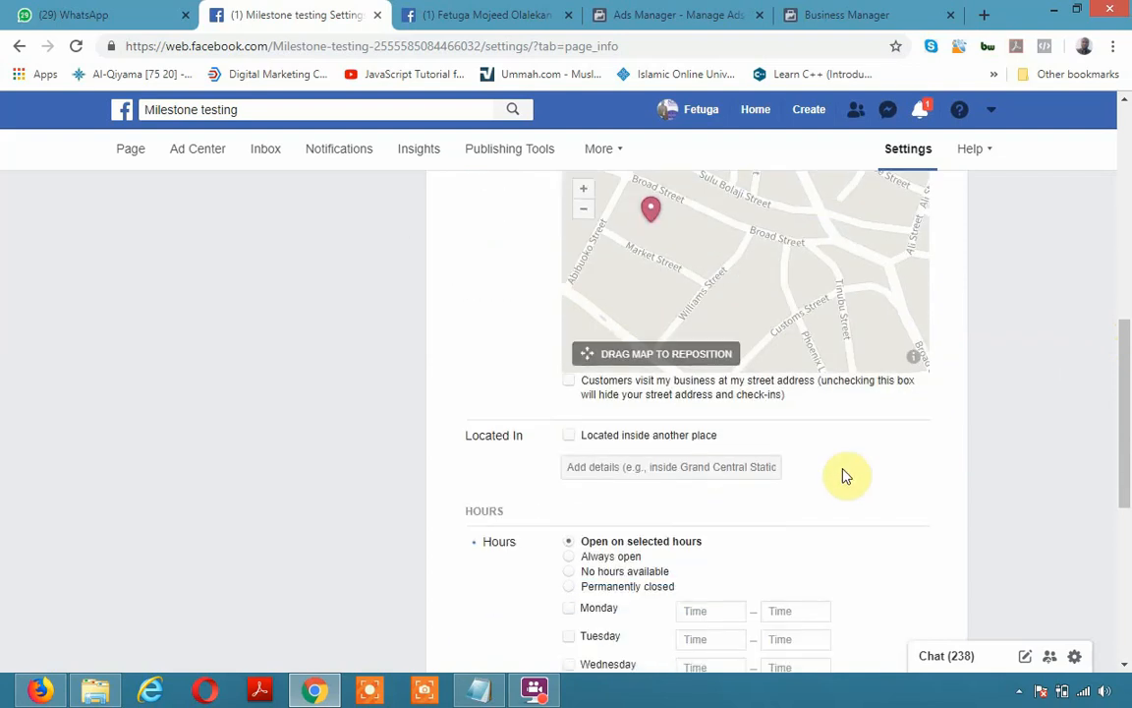
scroll(550, 541, down, 1)
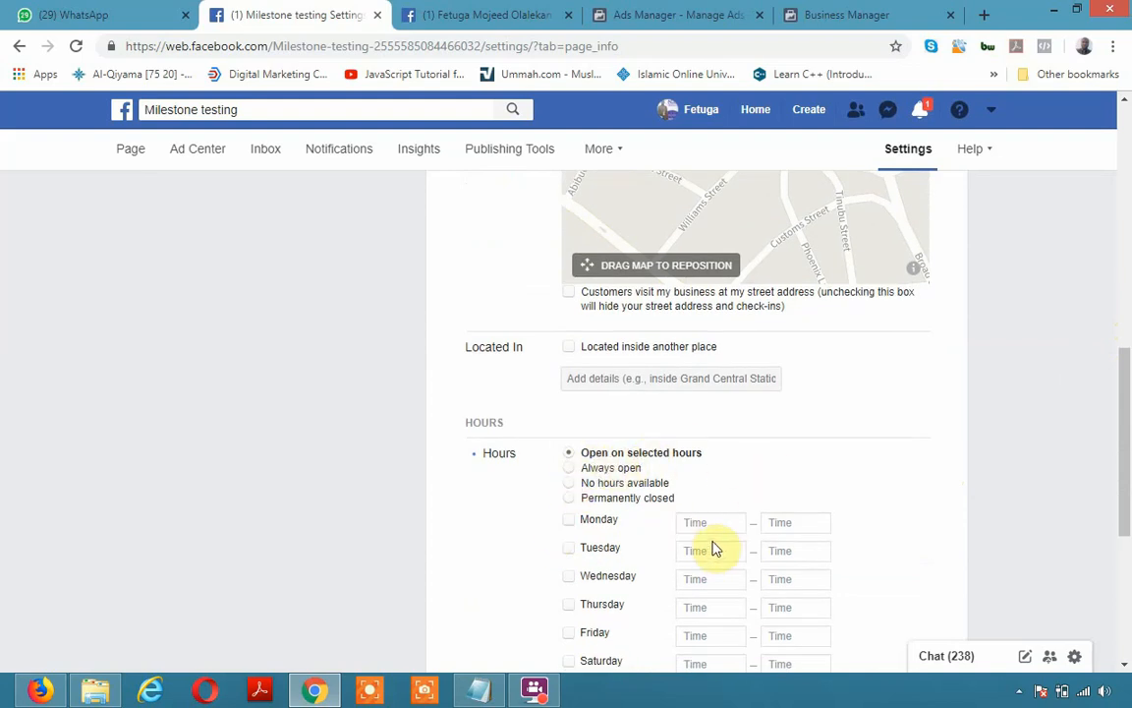
scroll(651, 536, down, 1)
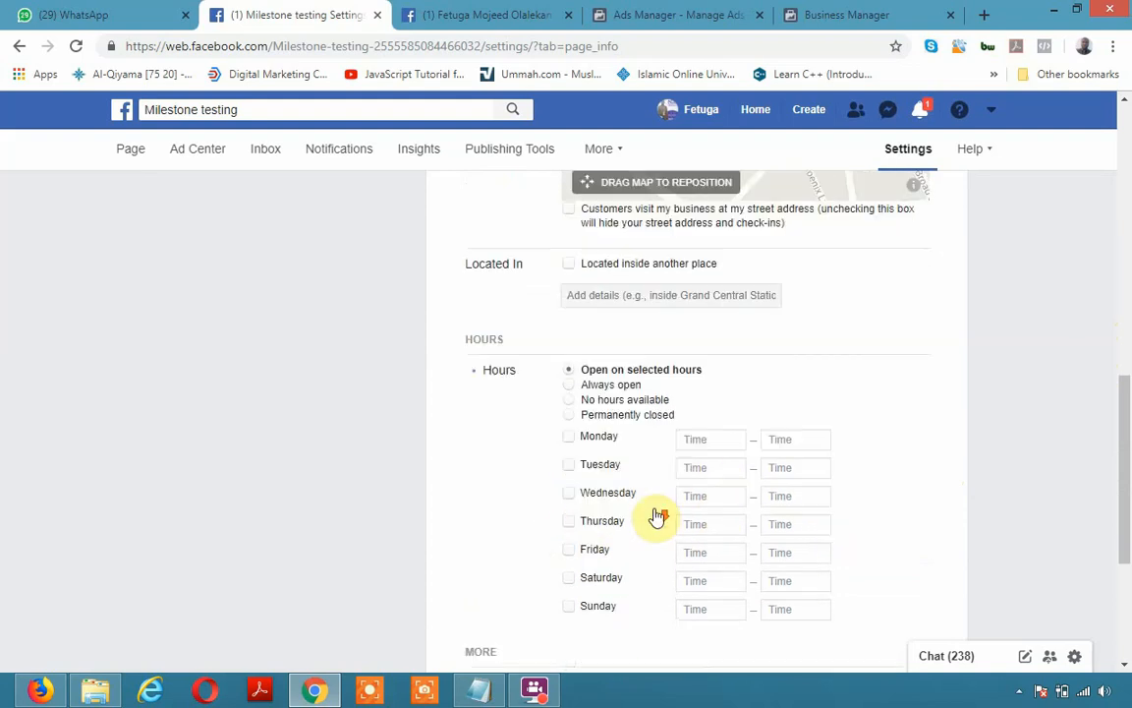
scroll(658, 518, down, 1)
click(569, 344)
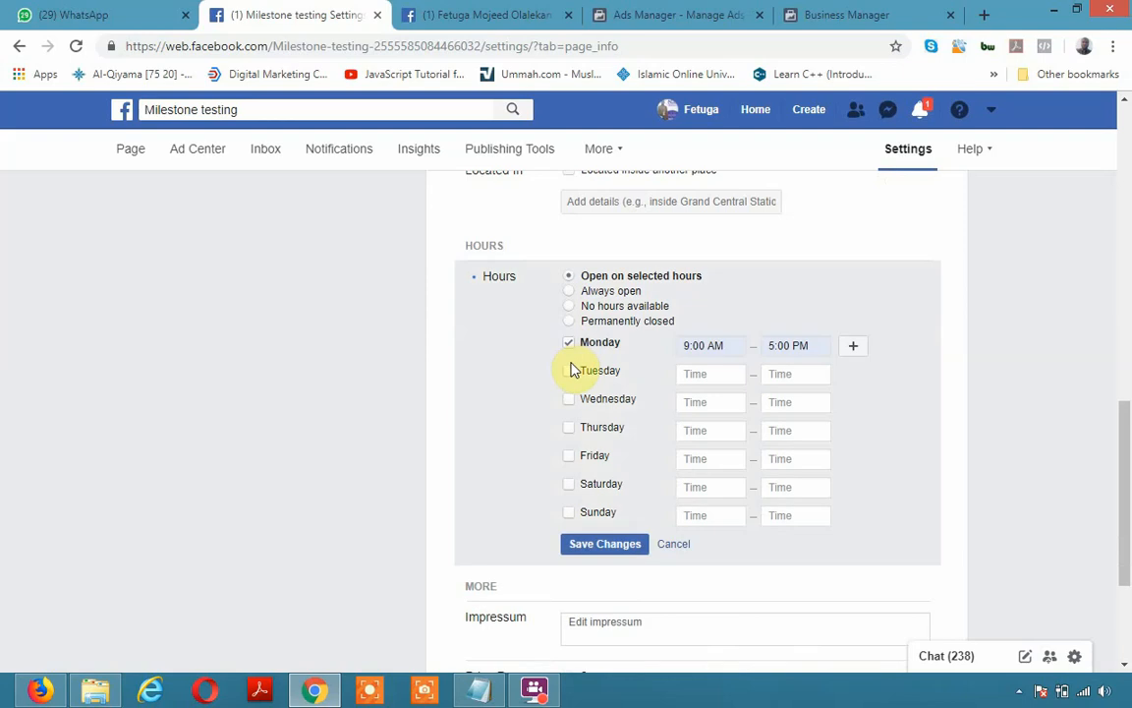
click(570, 371)
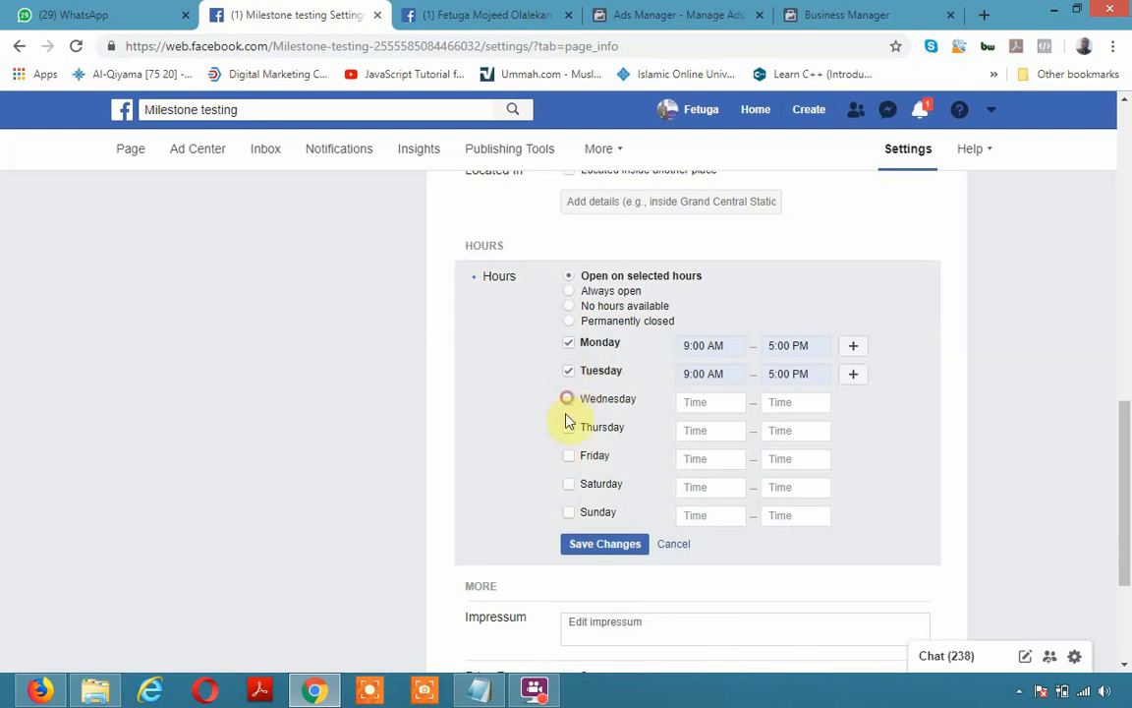
click(567, 399)
click(568, 428)
click(572, 458)
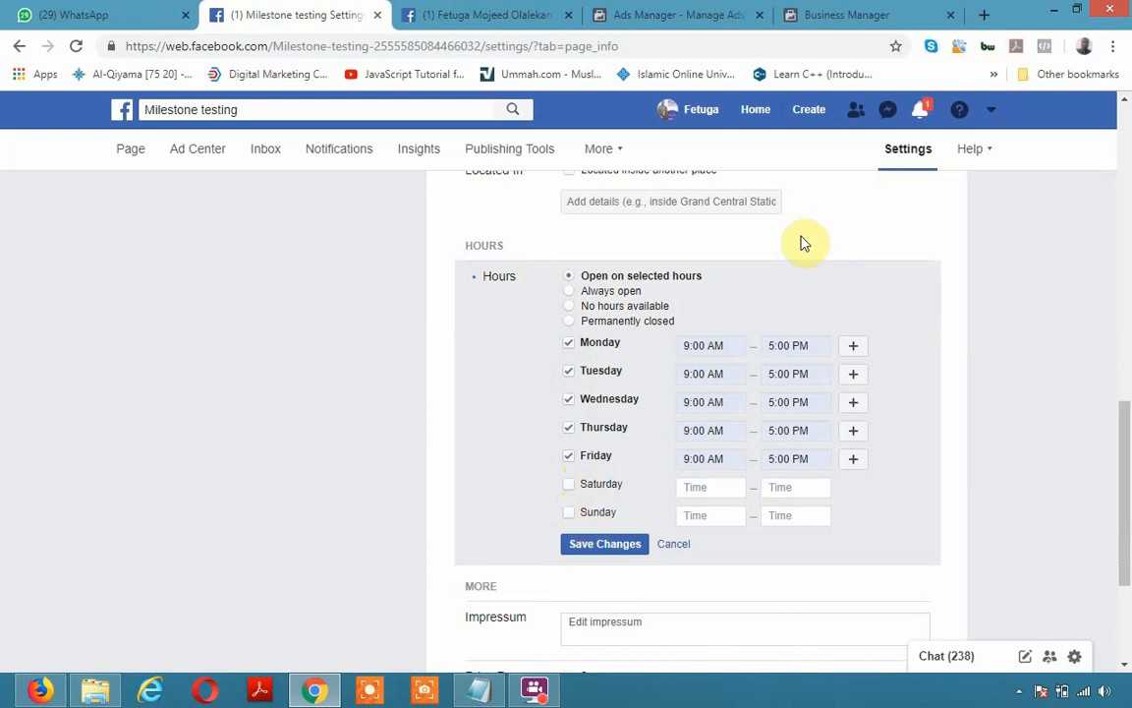
click(618, 553)
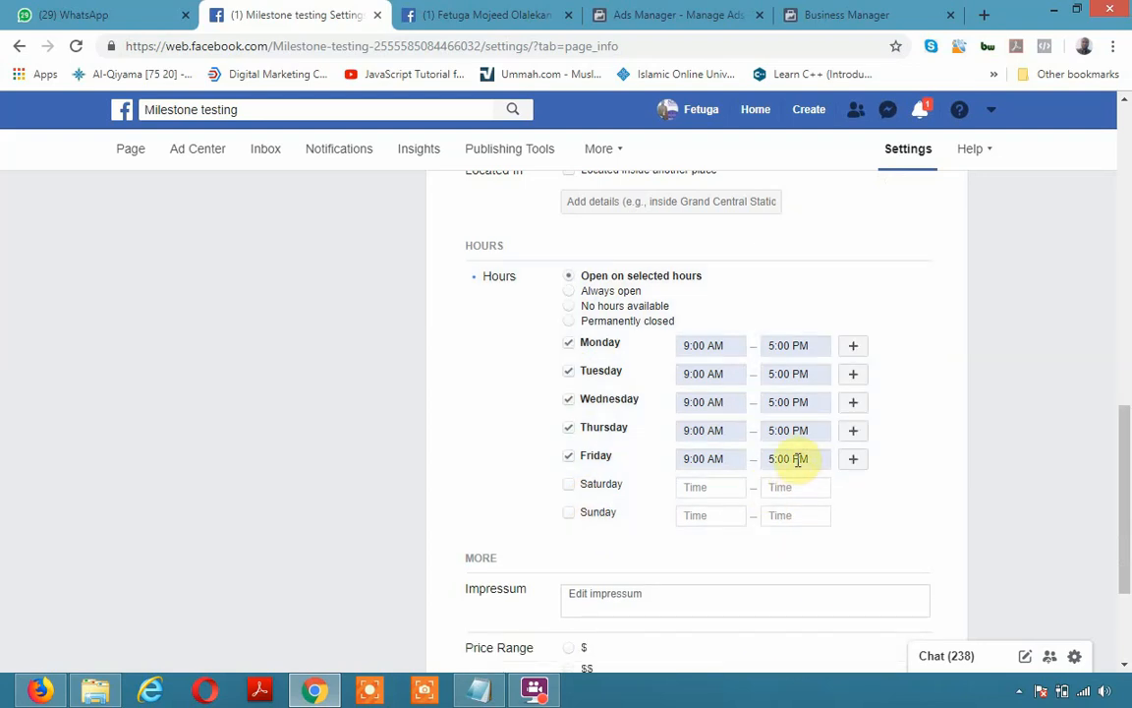
scroll(881, 457, down, 2)
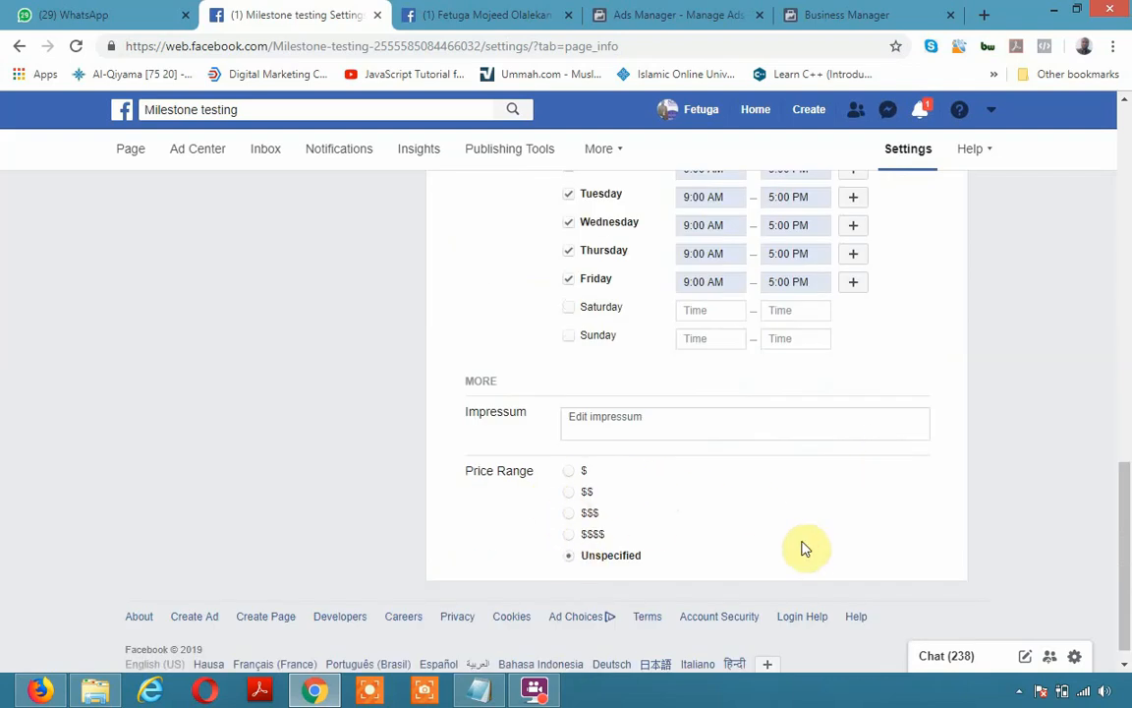
scroll(806, 548, up, 1)
scroll(802, 541, up, 10)
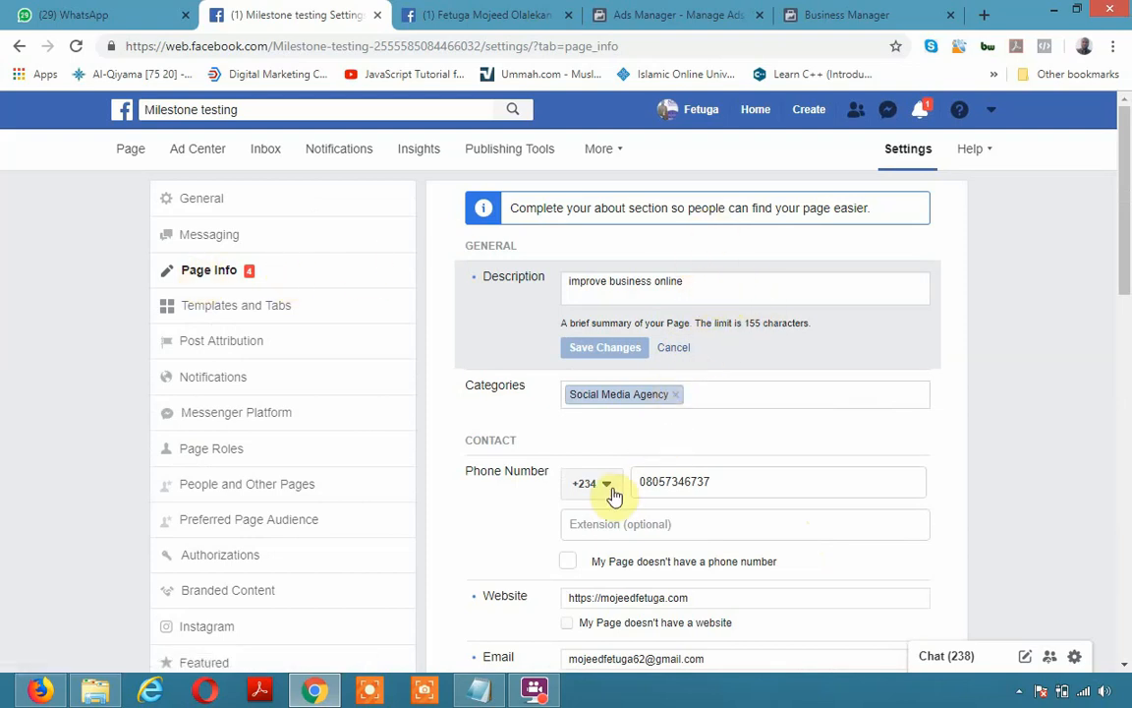
scroll(682, 556, down, 5)
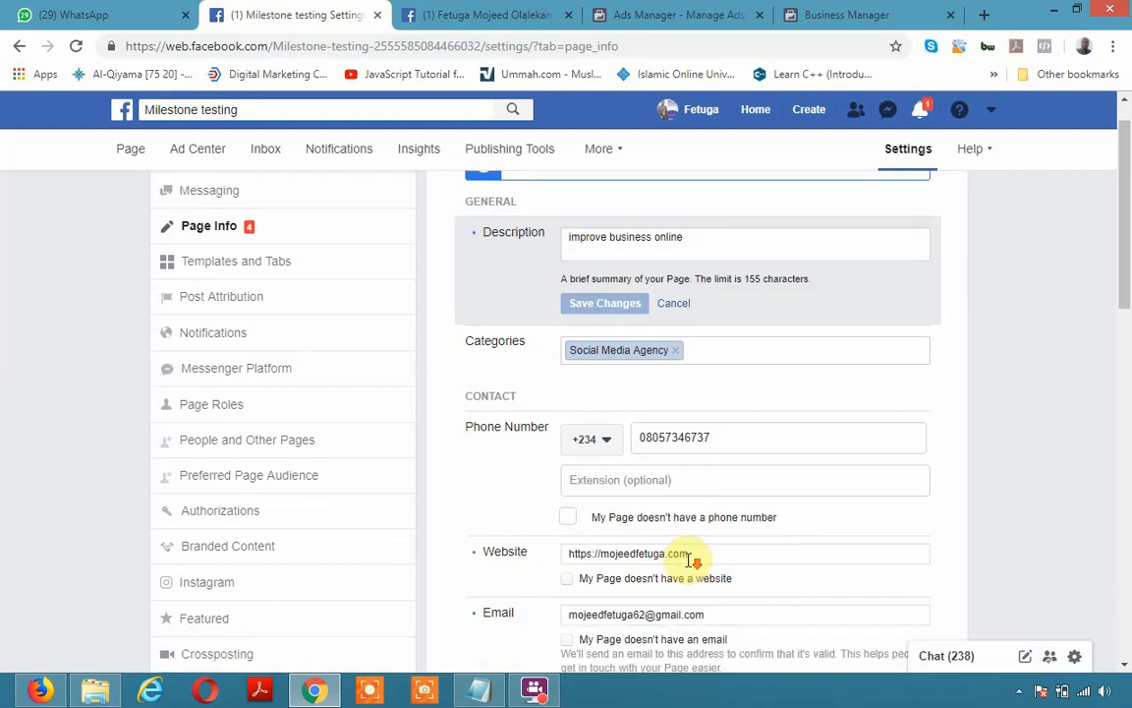
scroll(691, 565, down, 1)
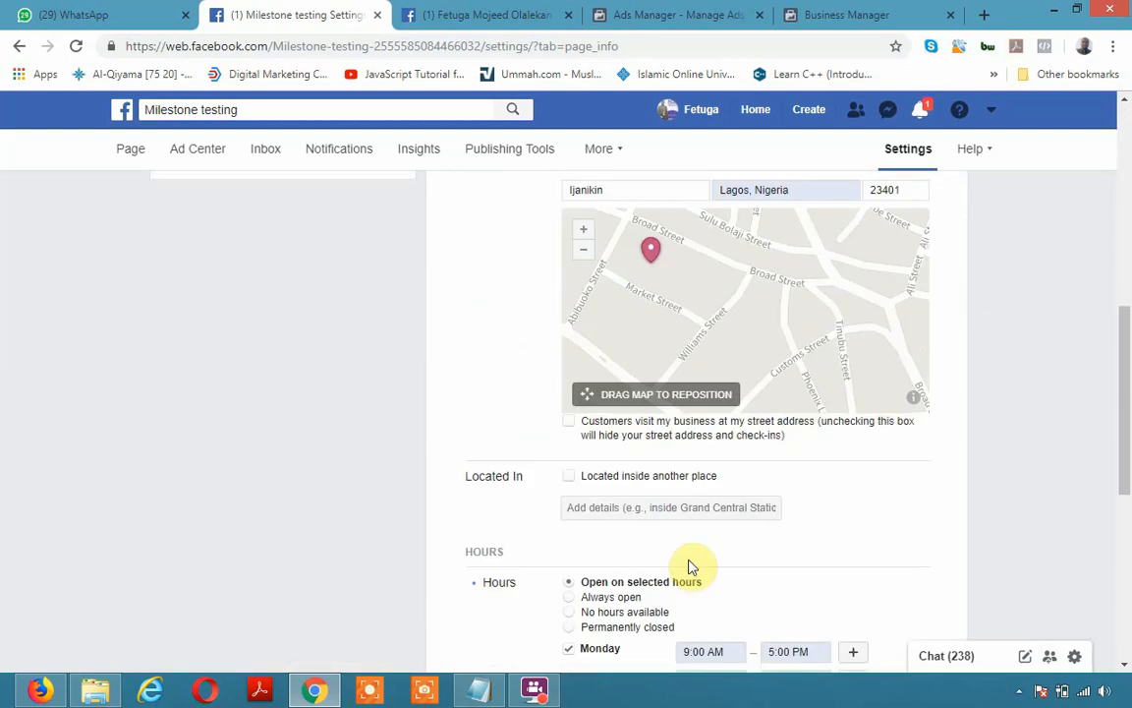
scroll(689, 568, up, 2)
scroll(690, 568, down, 3)
scroll(691, 559, down, 4)
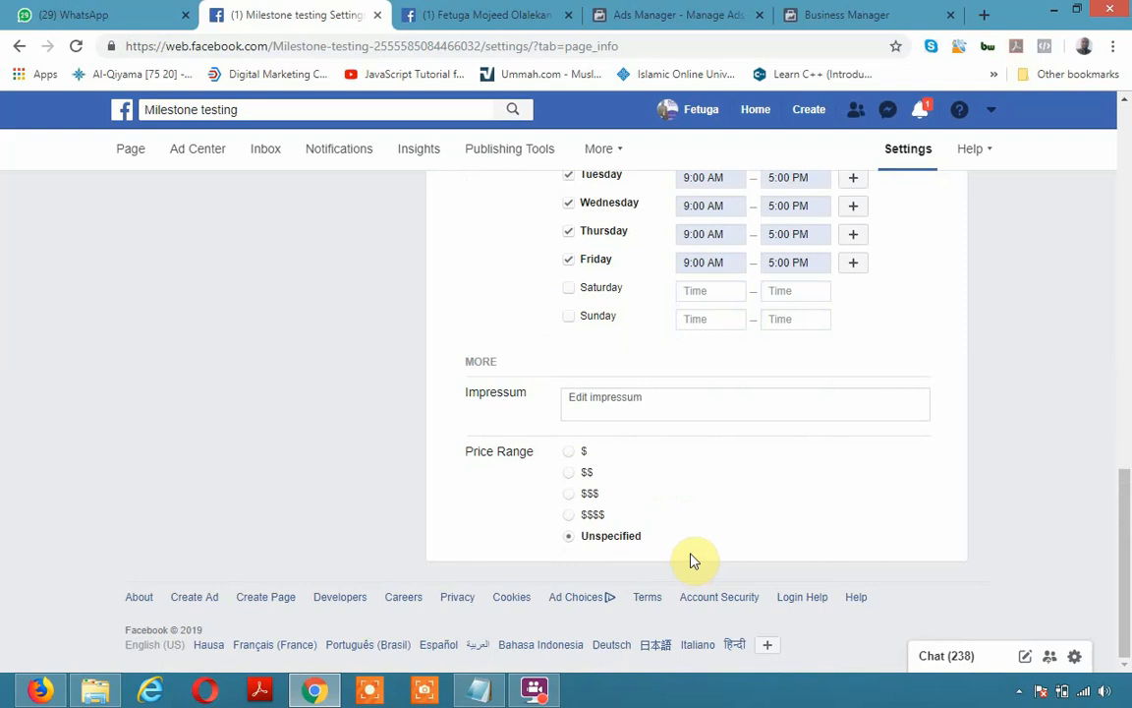
scroll(692, 536, up, 8)
scroll(666, 518, up, 3)
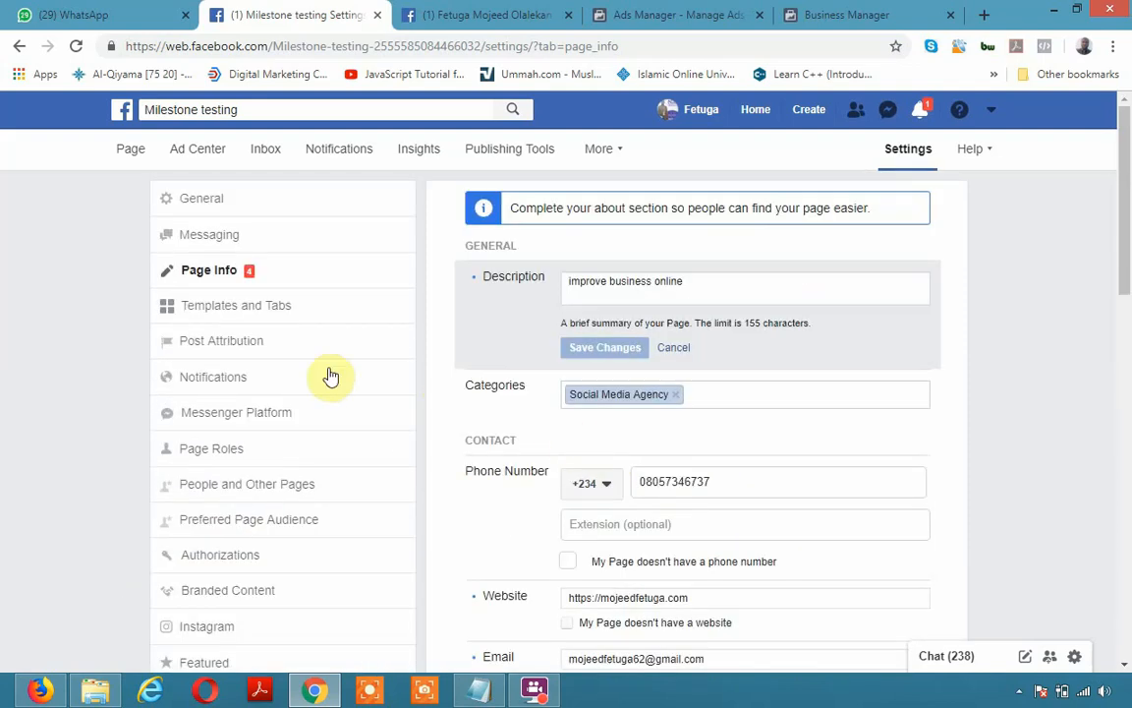
Open Templates and Tabs settings, where Services is the current template
click(248, 304)
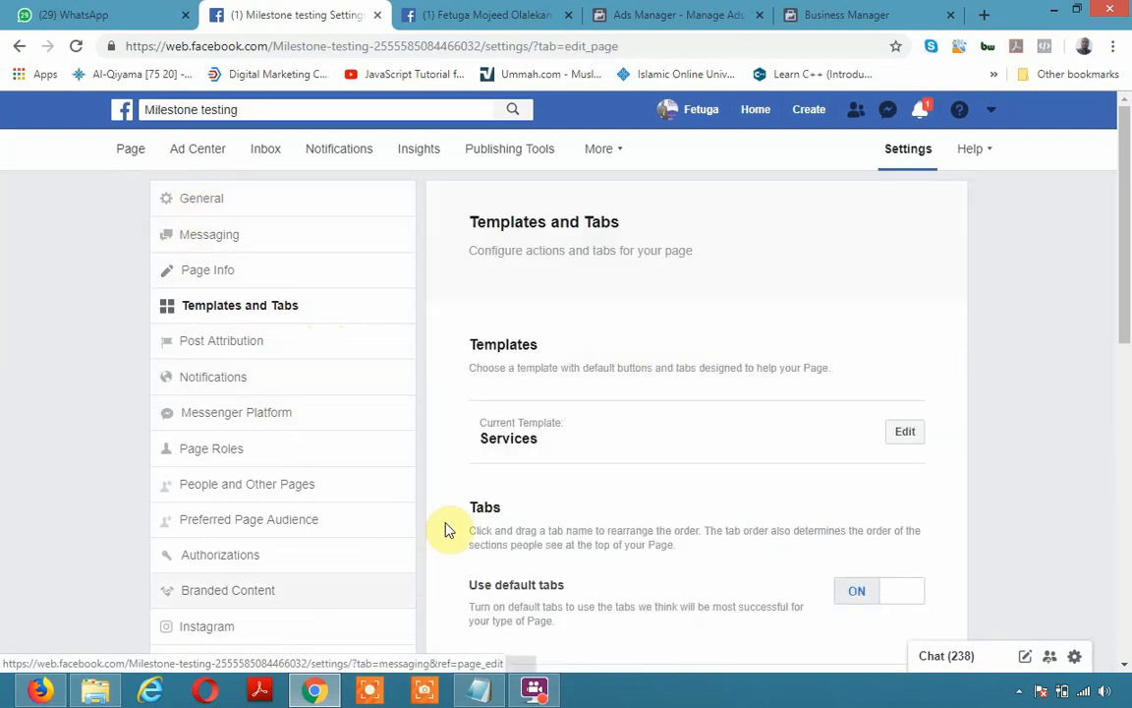
Open the template gallery and scroll through the available page templates
click(909, 434)
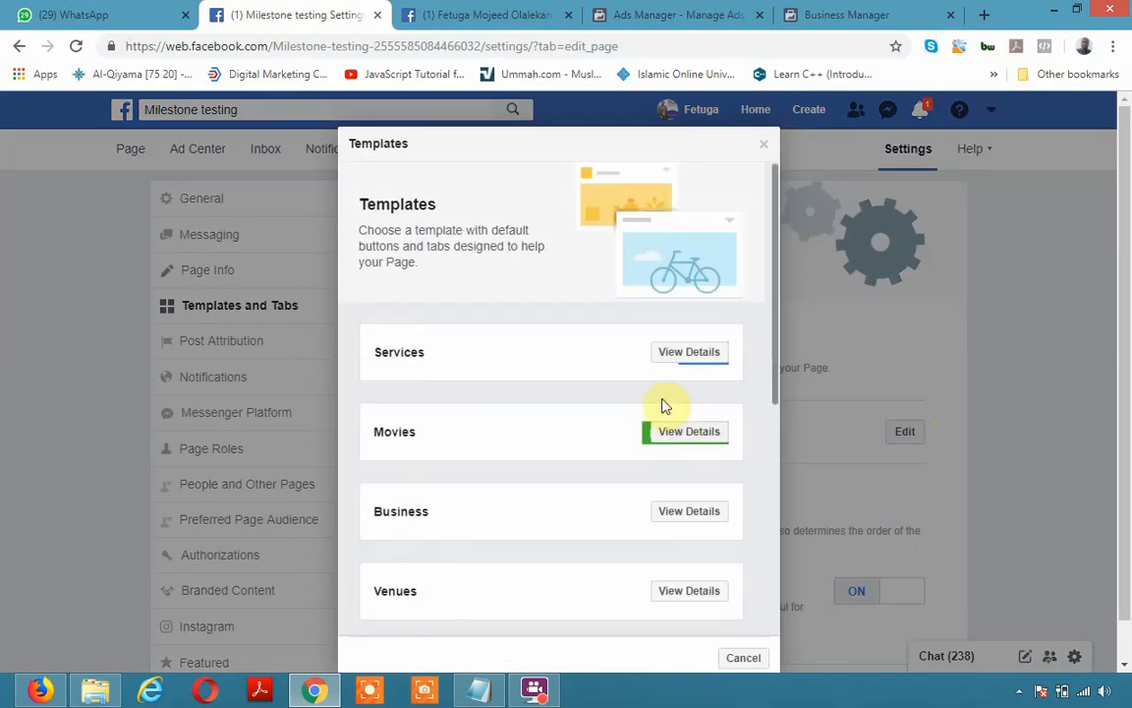
scroll(492, 463, down, 4)
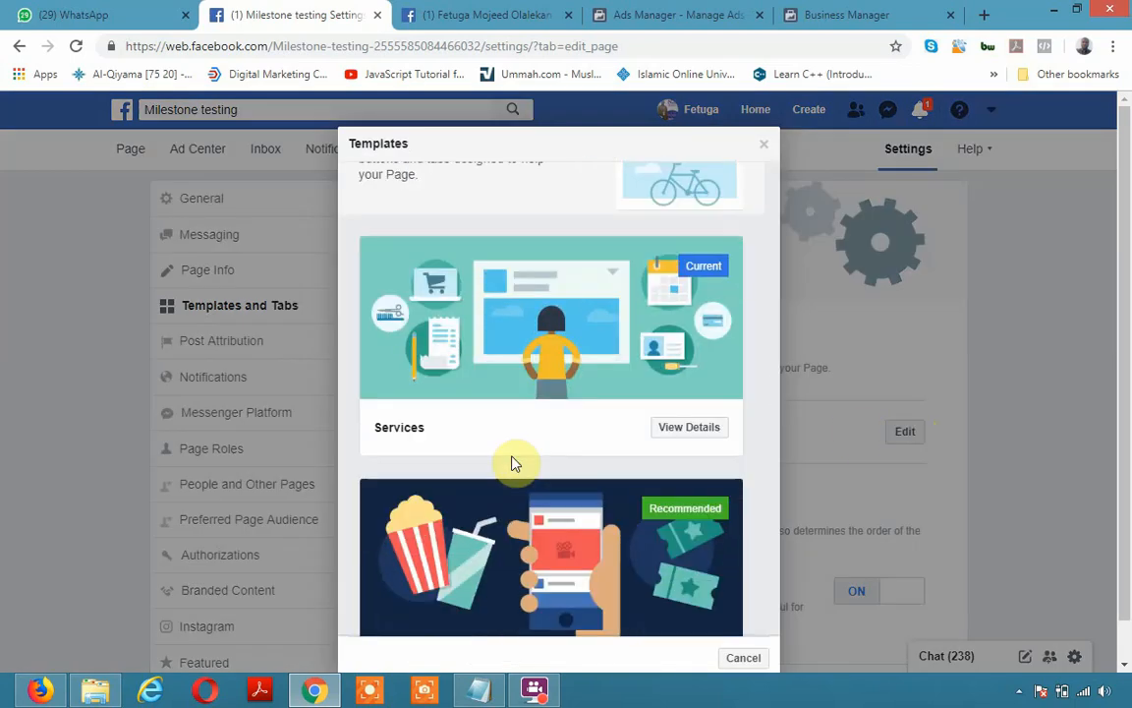
scroll(516, 462, down, 6)
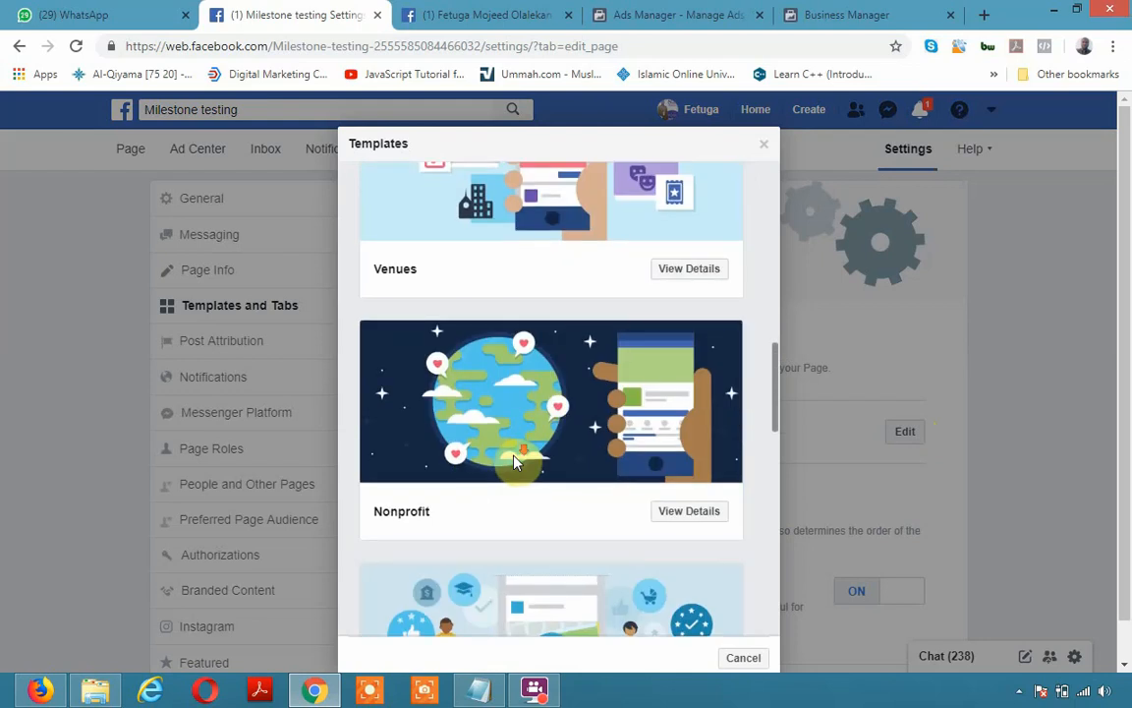
scroll(516, 462, down, 3)
scroll(516, 462, down, 3)
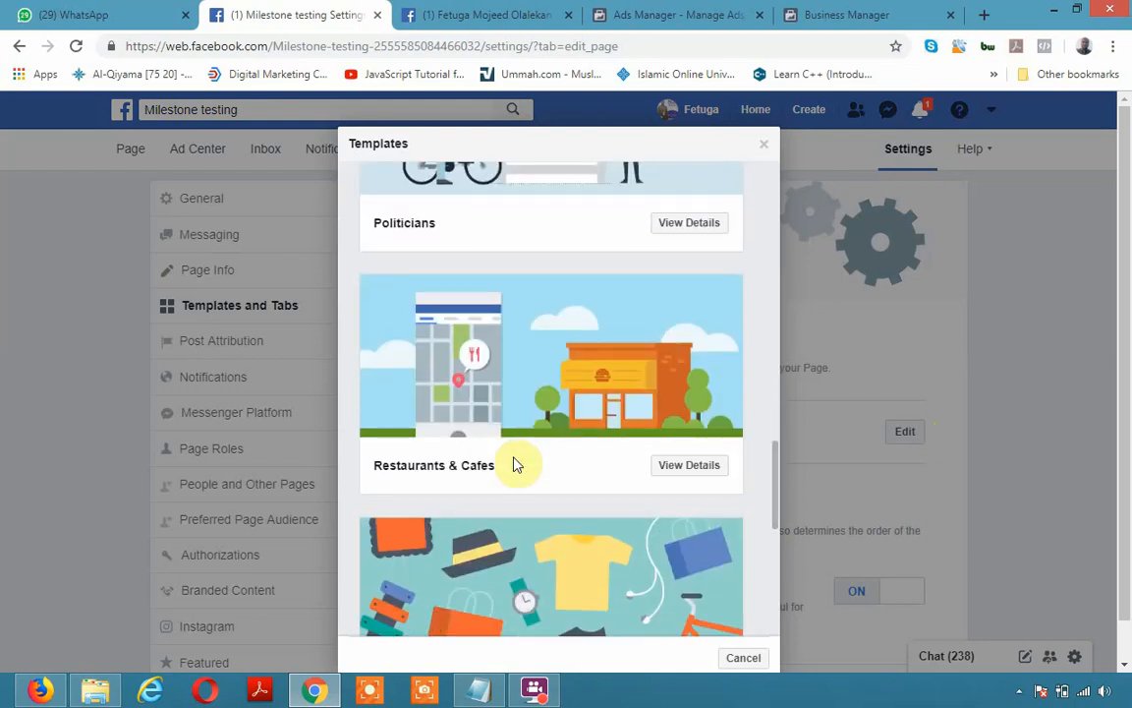
scroll(516, 462, down, 3)
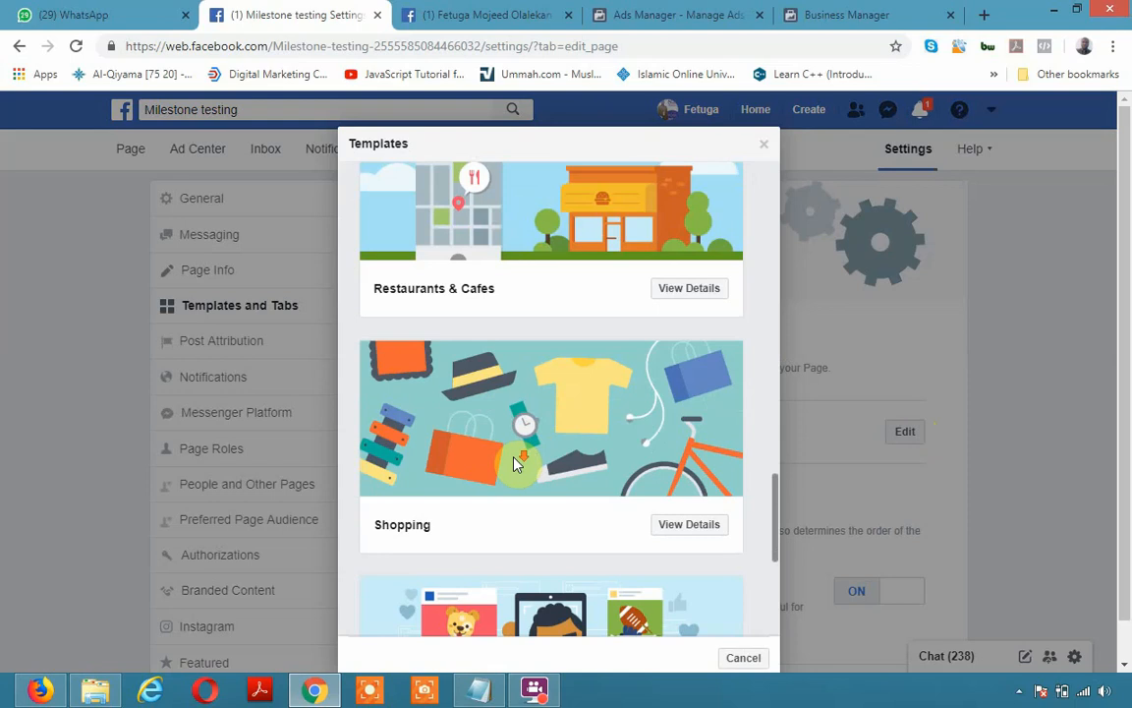
scroll(516, 462, down, 1)
scroll(516, 462, down, 2)
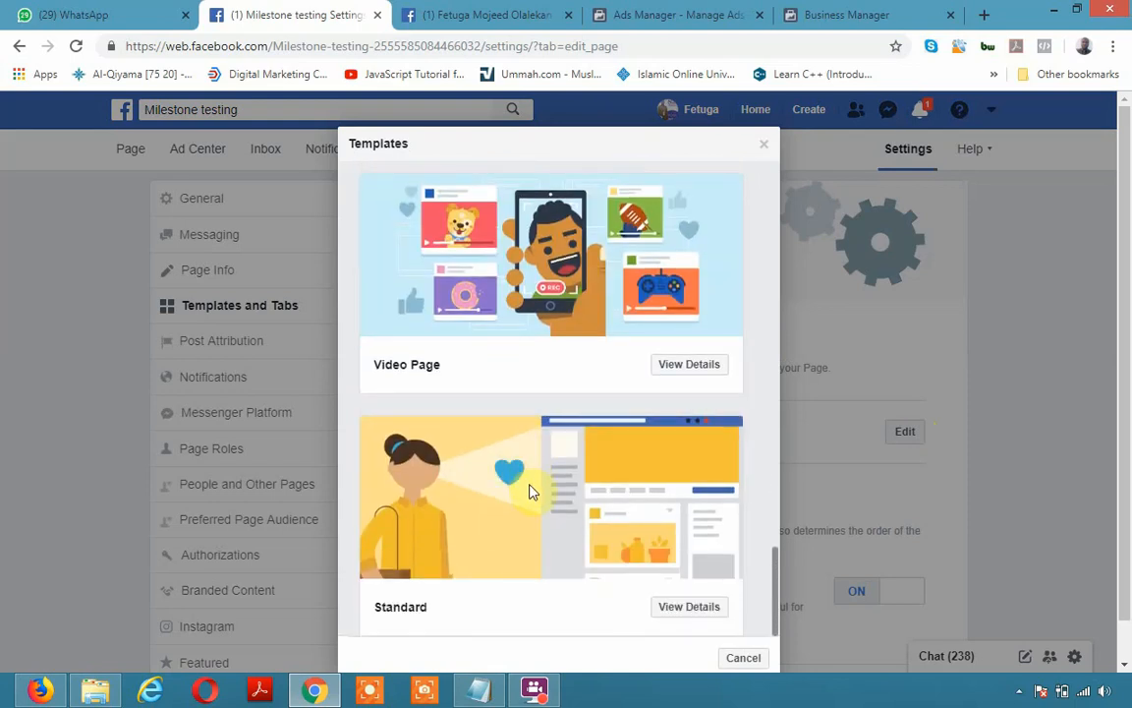
scroll(568, 482, up, 1)
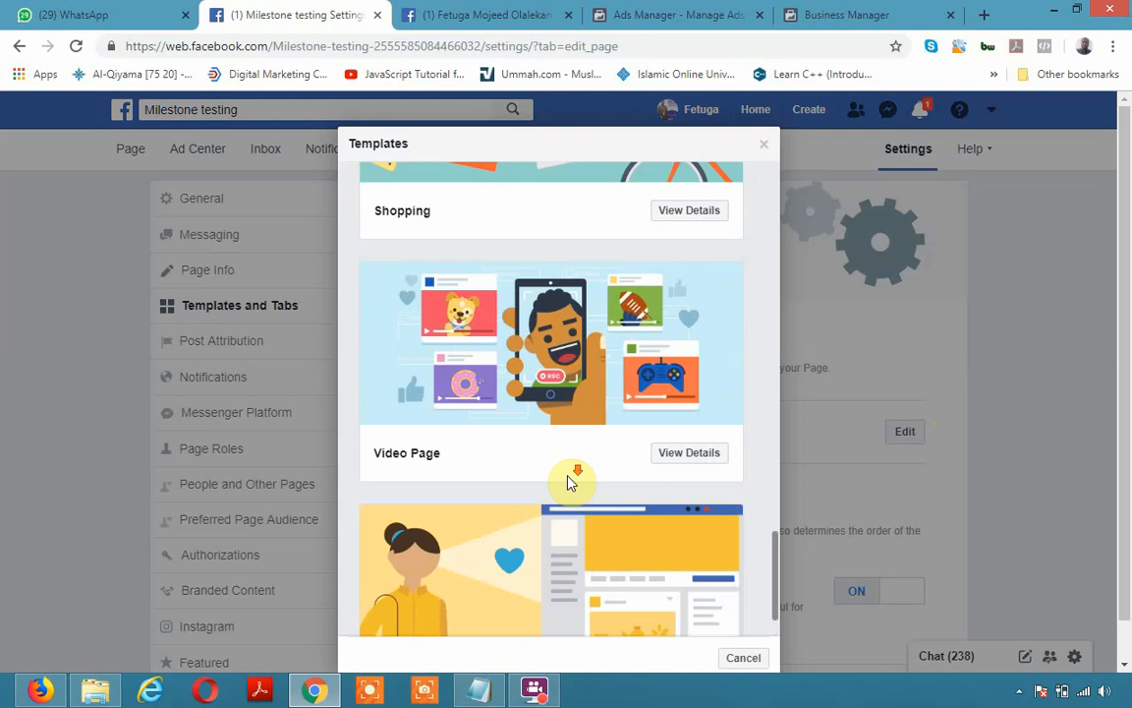
scroll(569, 481, down, 1)
scroll(551, 531, up, 4)
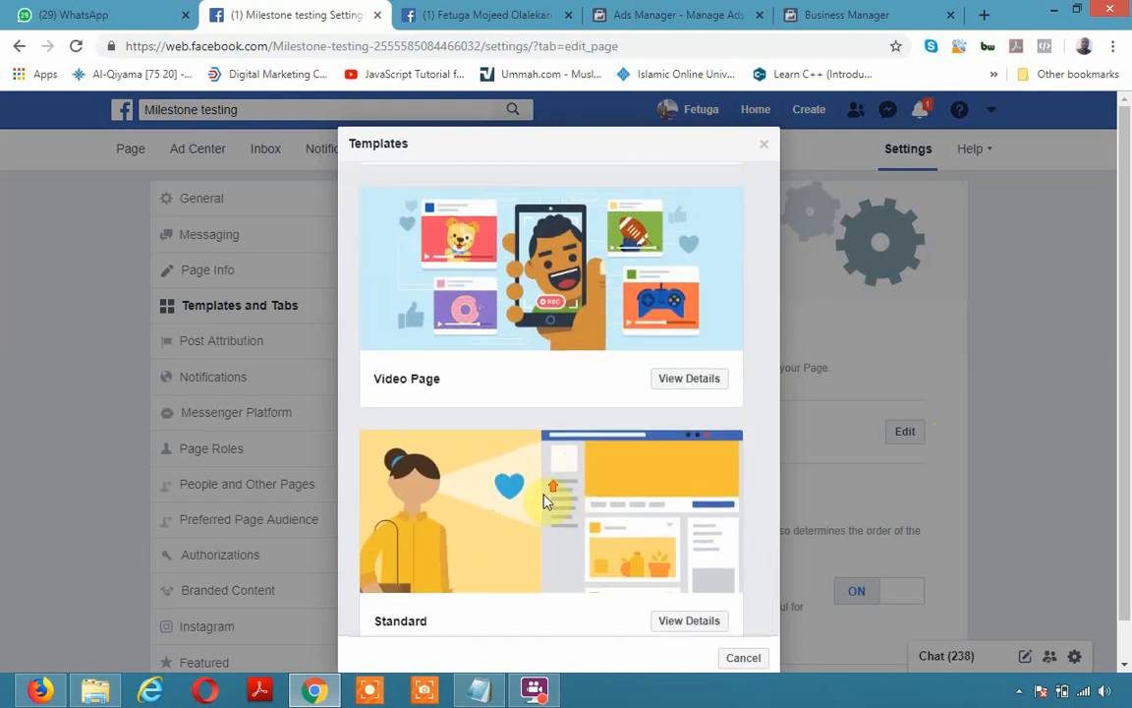
scroll(552, 507, up, 5)
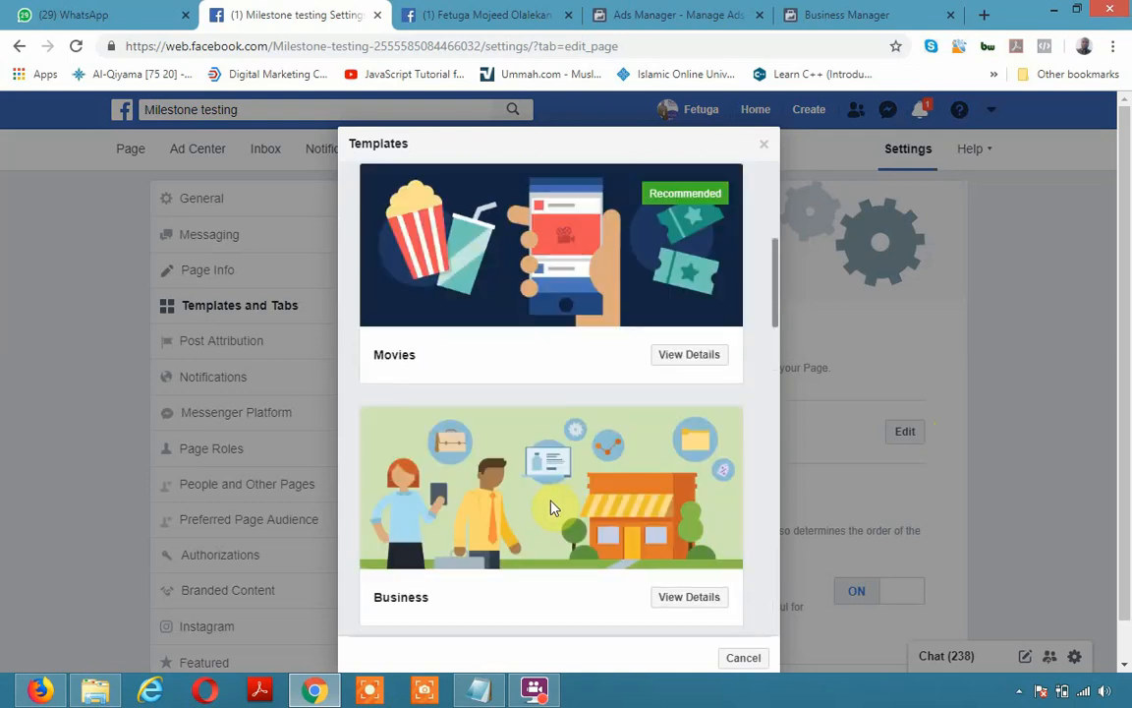
Preview the Movies template's details, then back out without applying it
click(708, 360)
scroll(555, 536, down, 3)
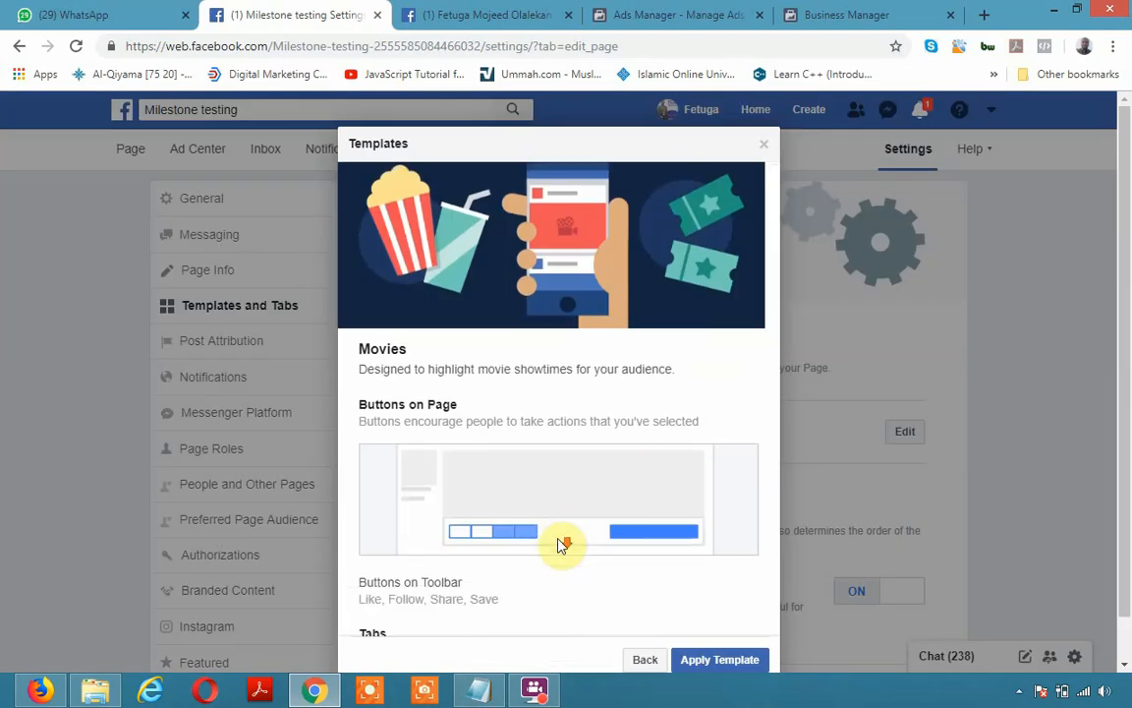
scroll(430, 372, down, 3)
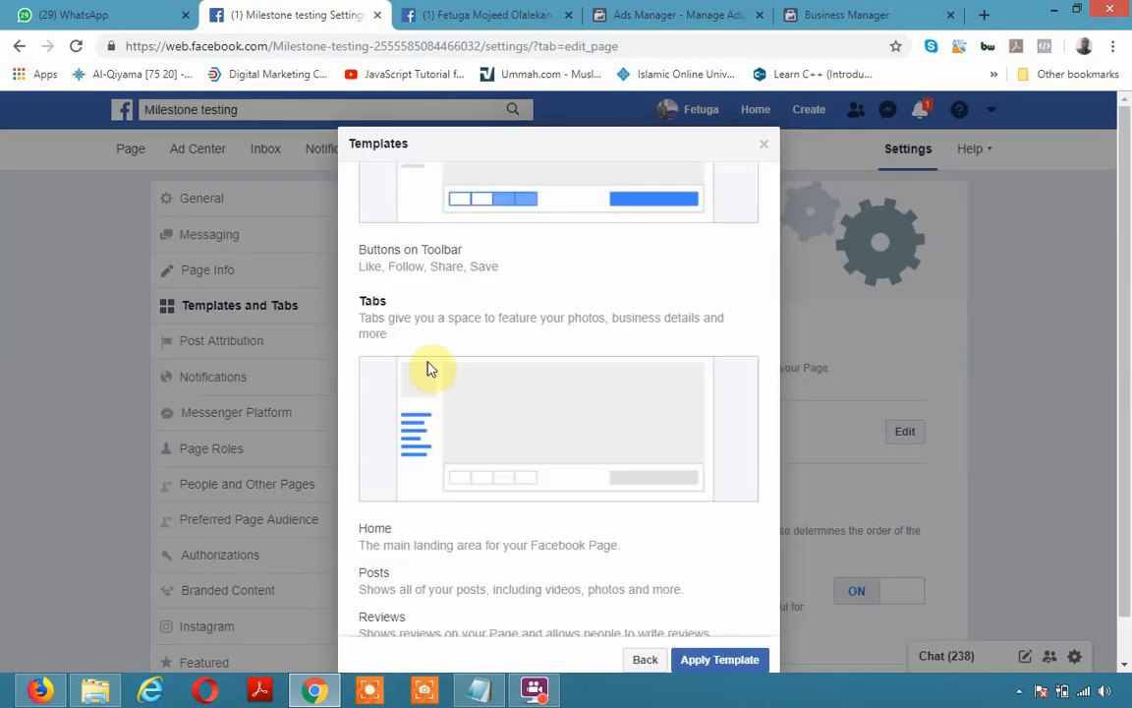
scroll(435, 455, down, 3)
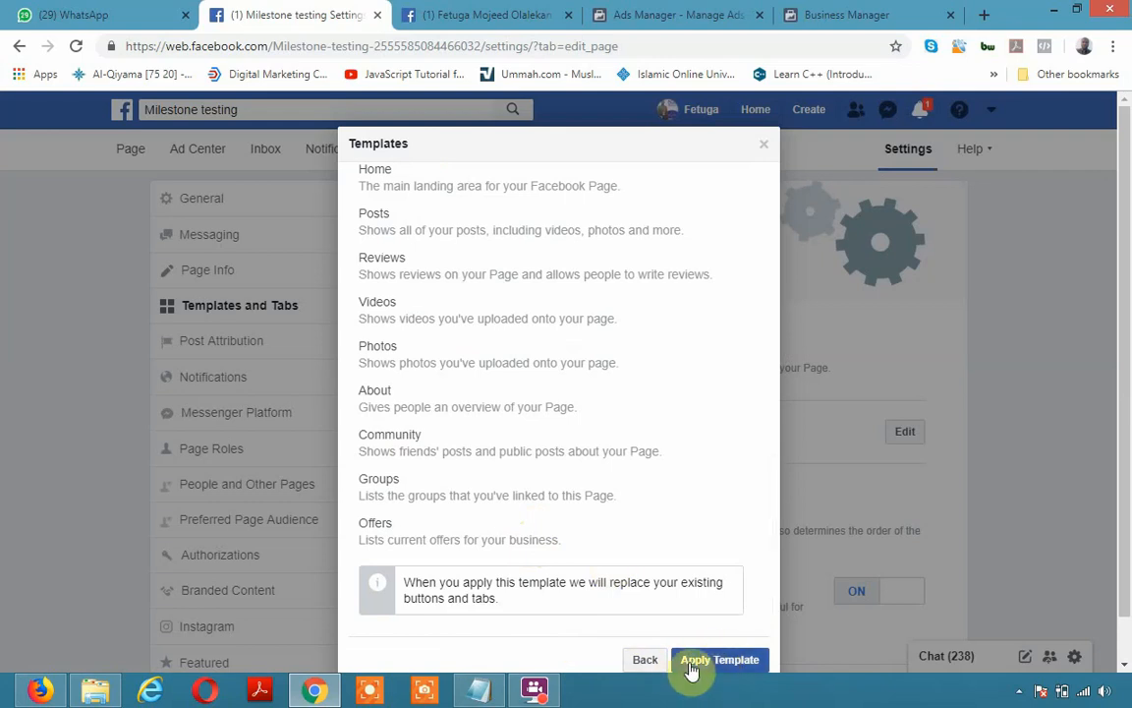
click(641, 664)
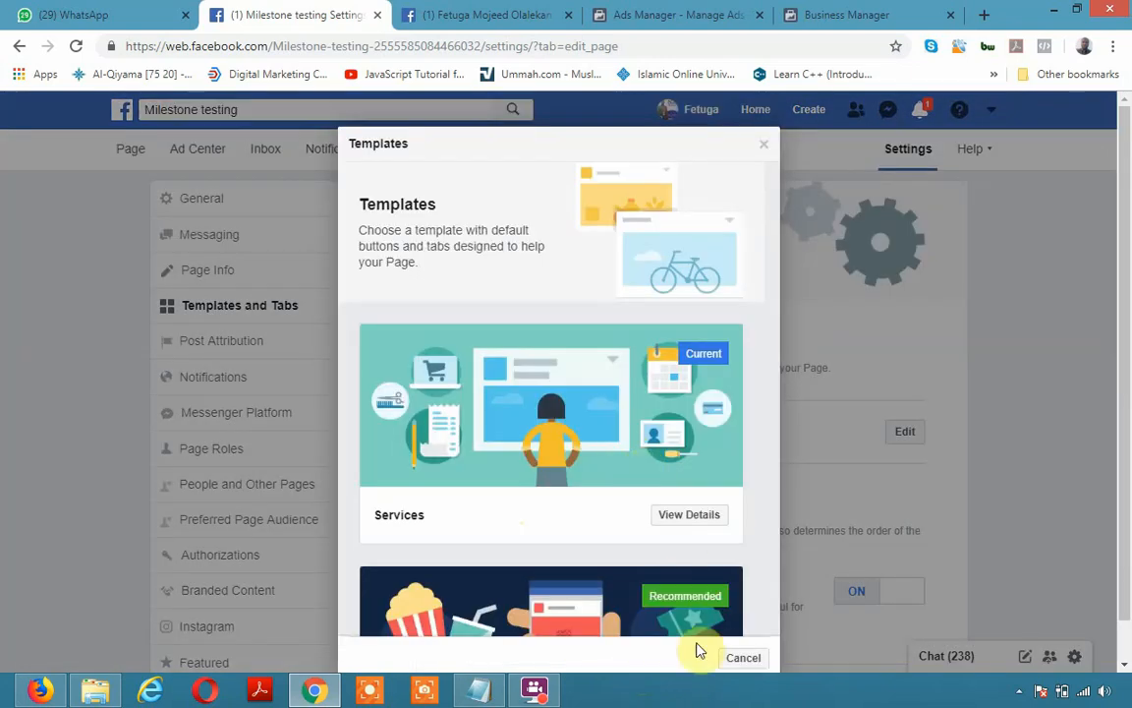
click(740, 658)
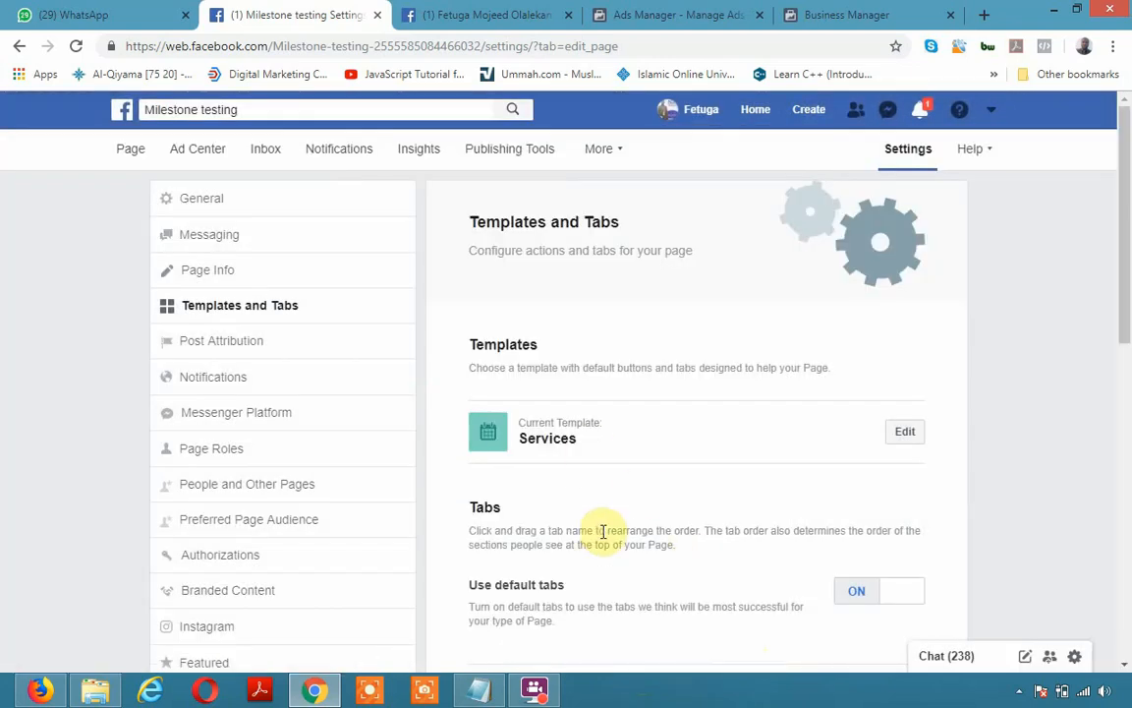
Review the tab list, then go to the Milestone testing Page's main view
scroll(607, 531, down, 2)
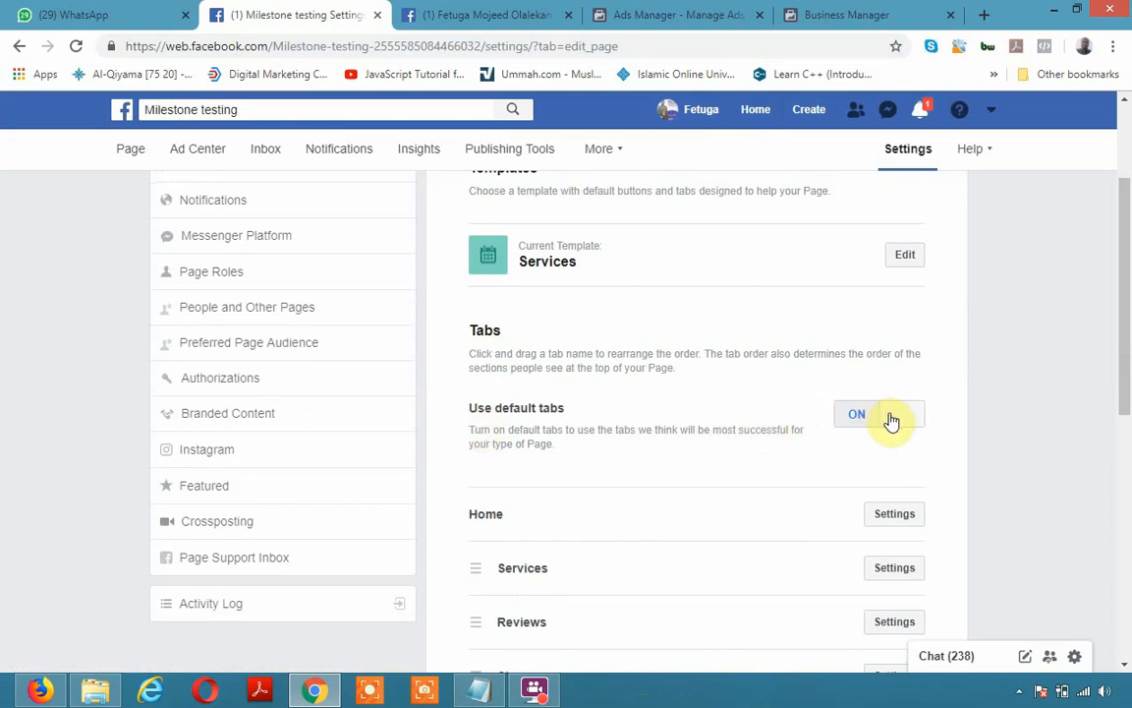
click(130, 151)
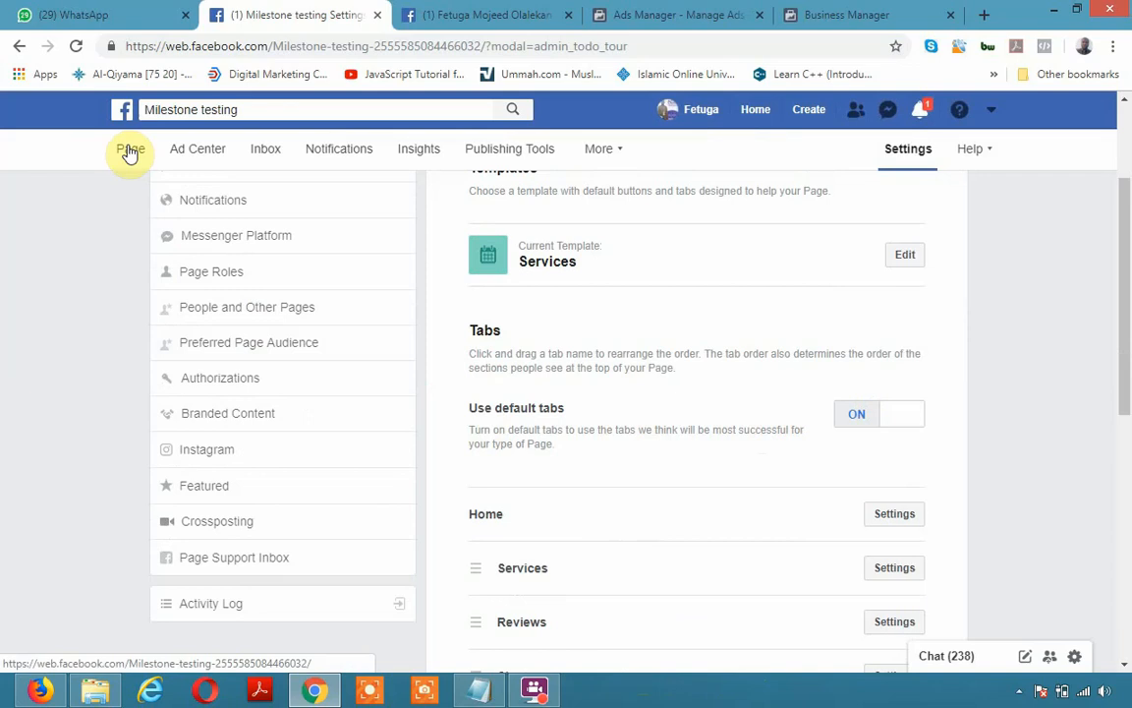
Expand the Page's sidebar with See more, look over the Page, then open its Settings
click(130, 150)
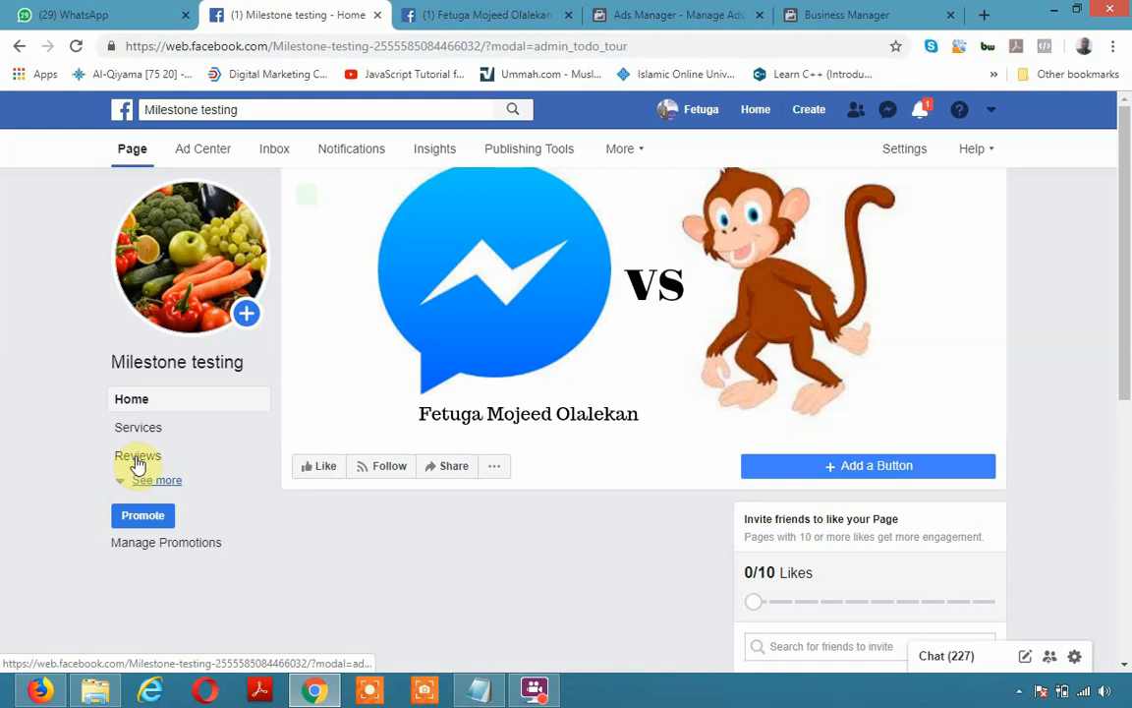
click(127, 485)
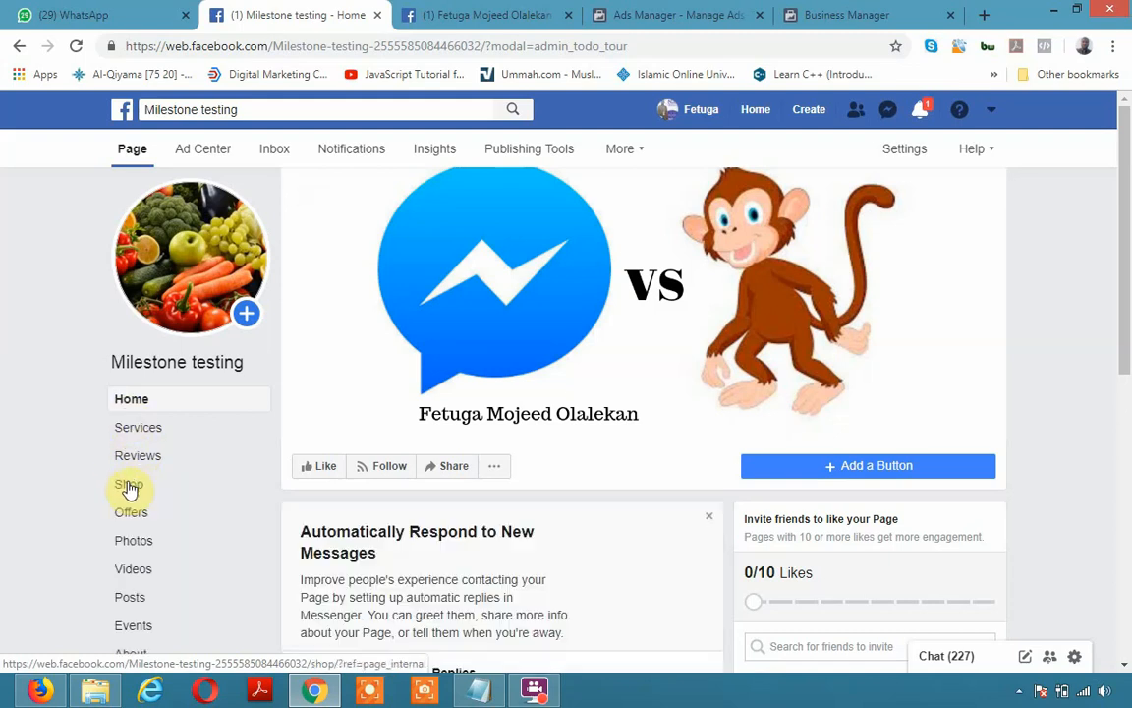
scroll(118, 558, down, 2)
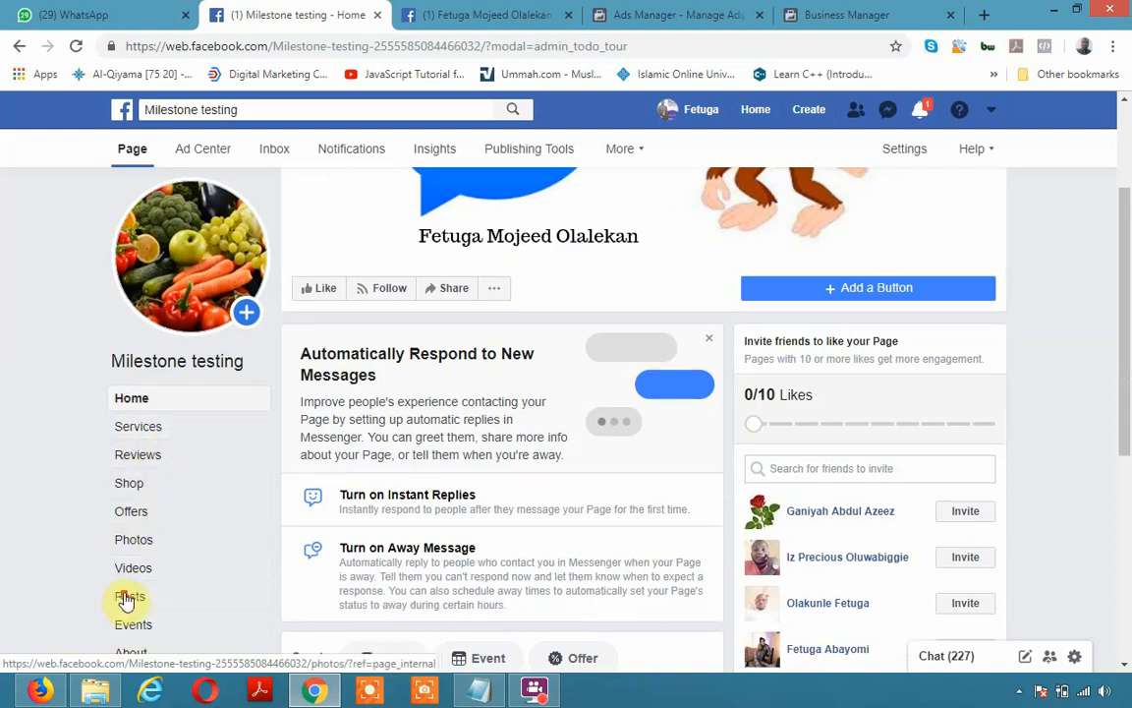
scroll(133, 590, down, 3)
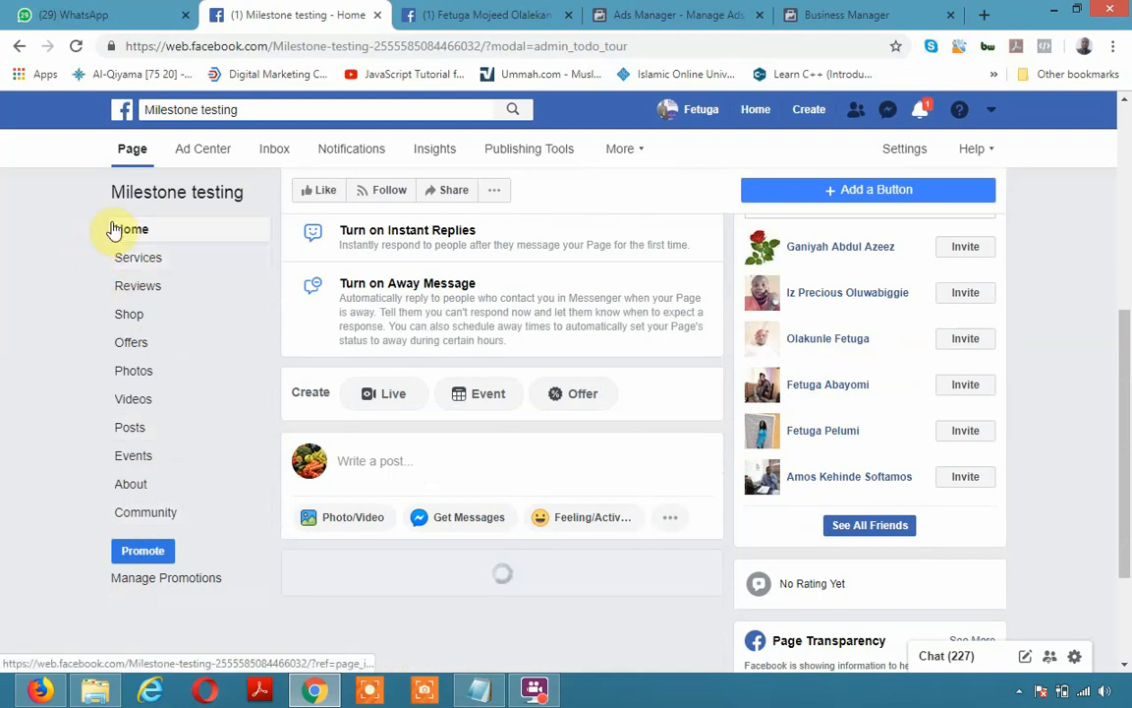
scroll(475, 220, up, 4)
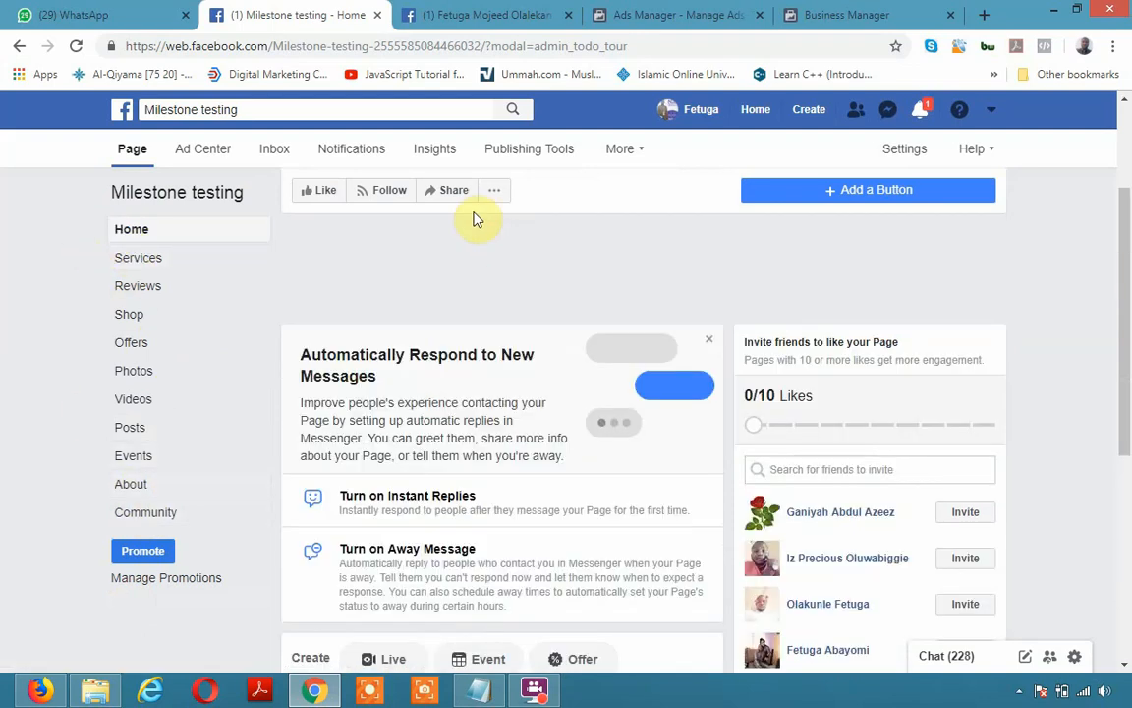
click(909, 152)
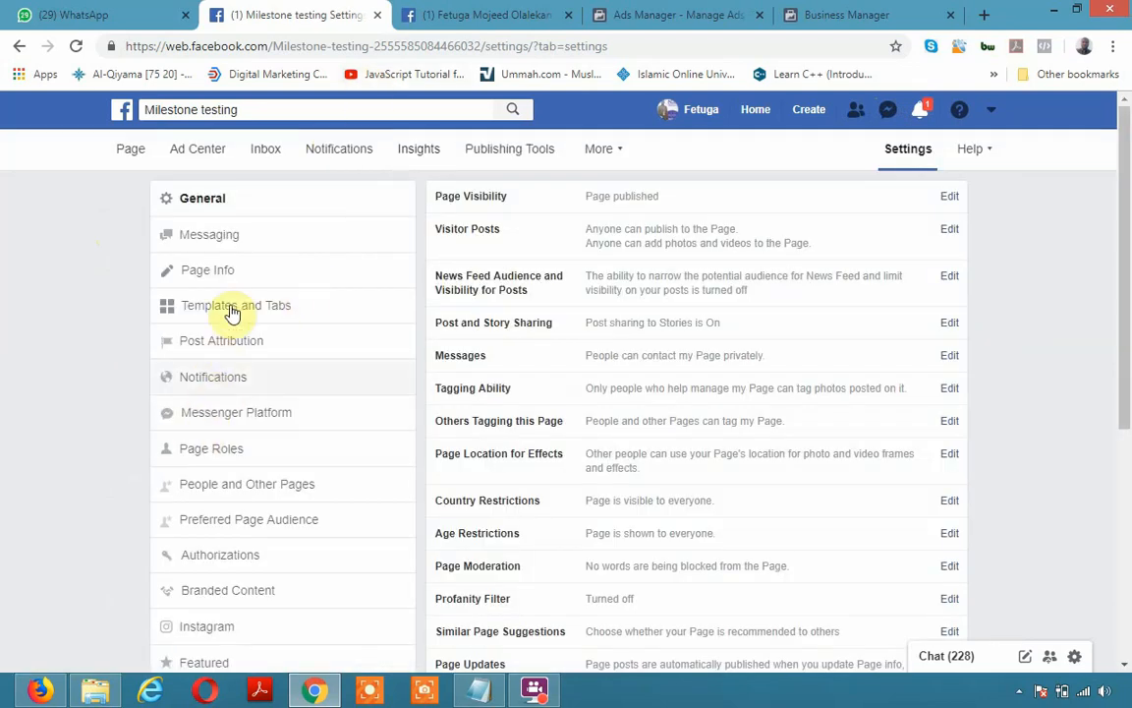
Open Templates and Tabs and show the share link for the Home tab
click(233, 305)
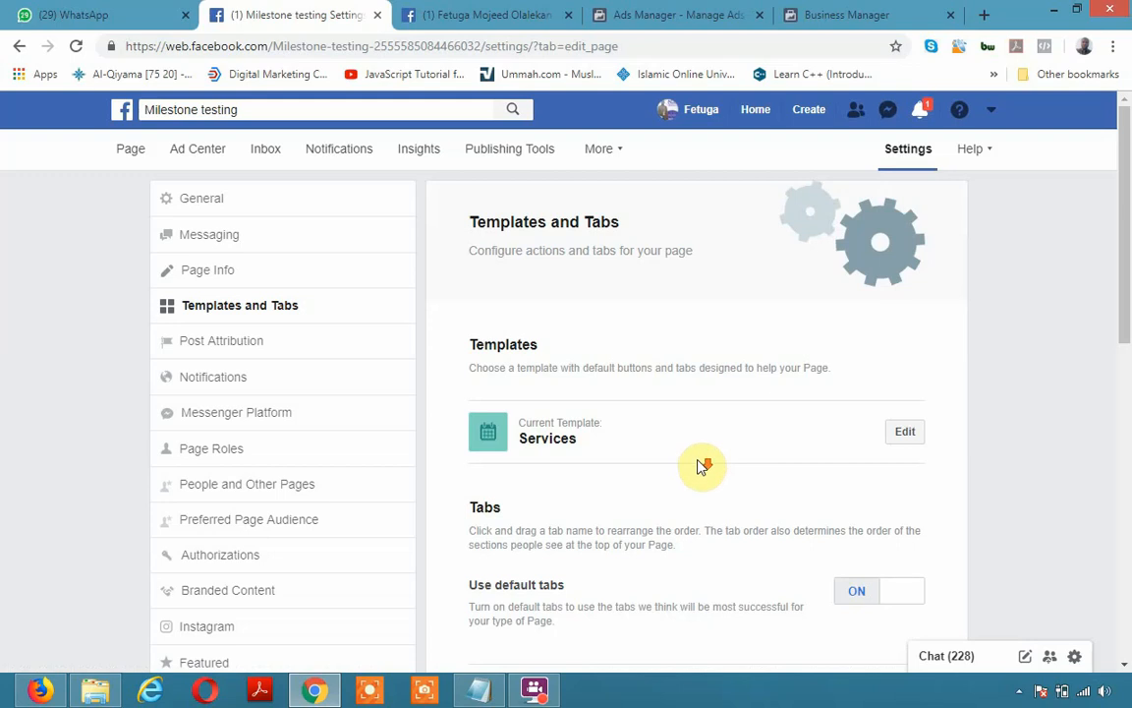
scroll(700, 467, down, 8)
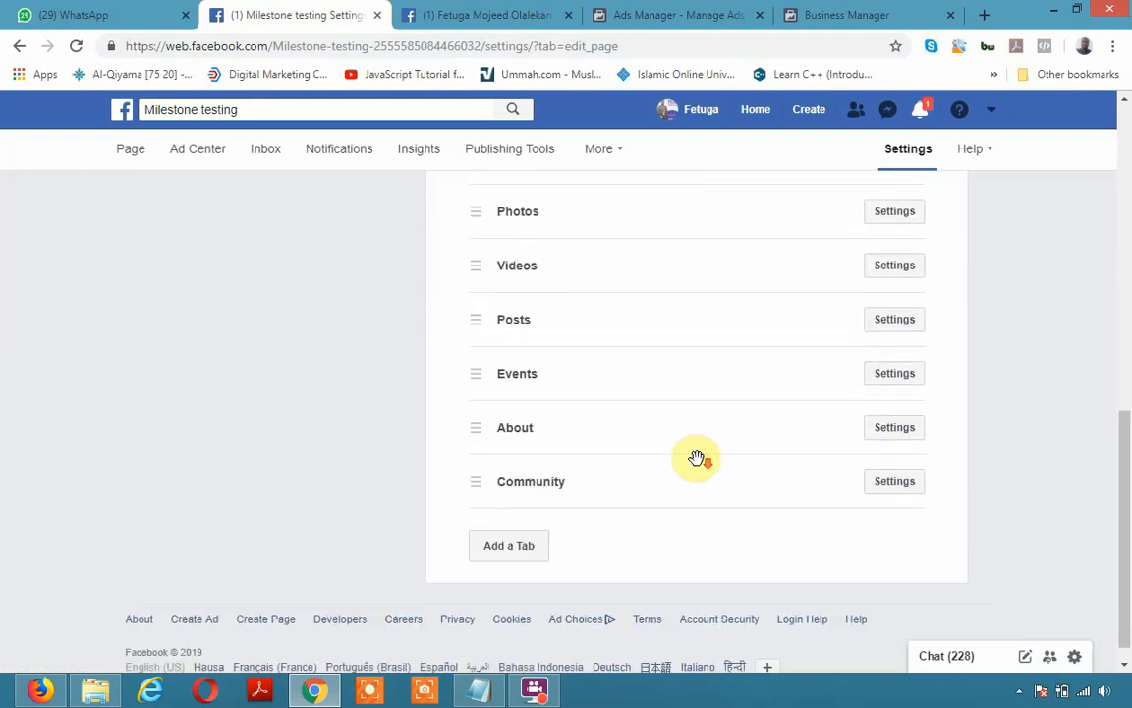
scroll(634, 511, up, 3)
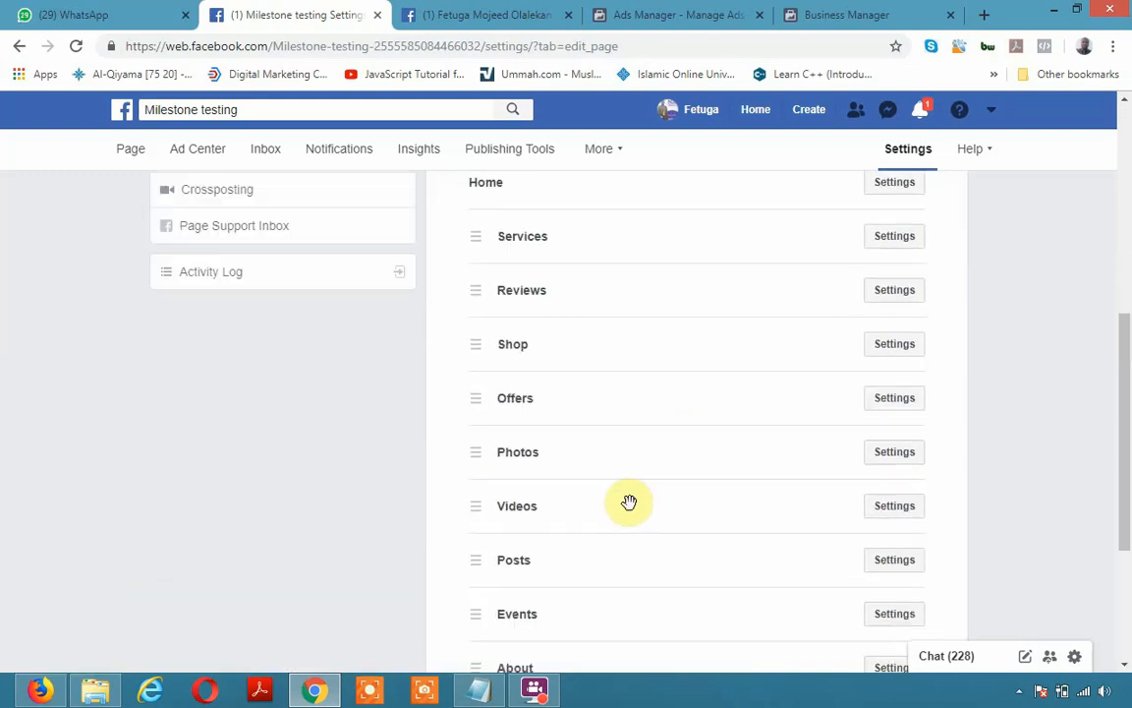
scroll(629, 502, down, 2)
scroll(632, 500, up, 5)
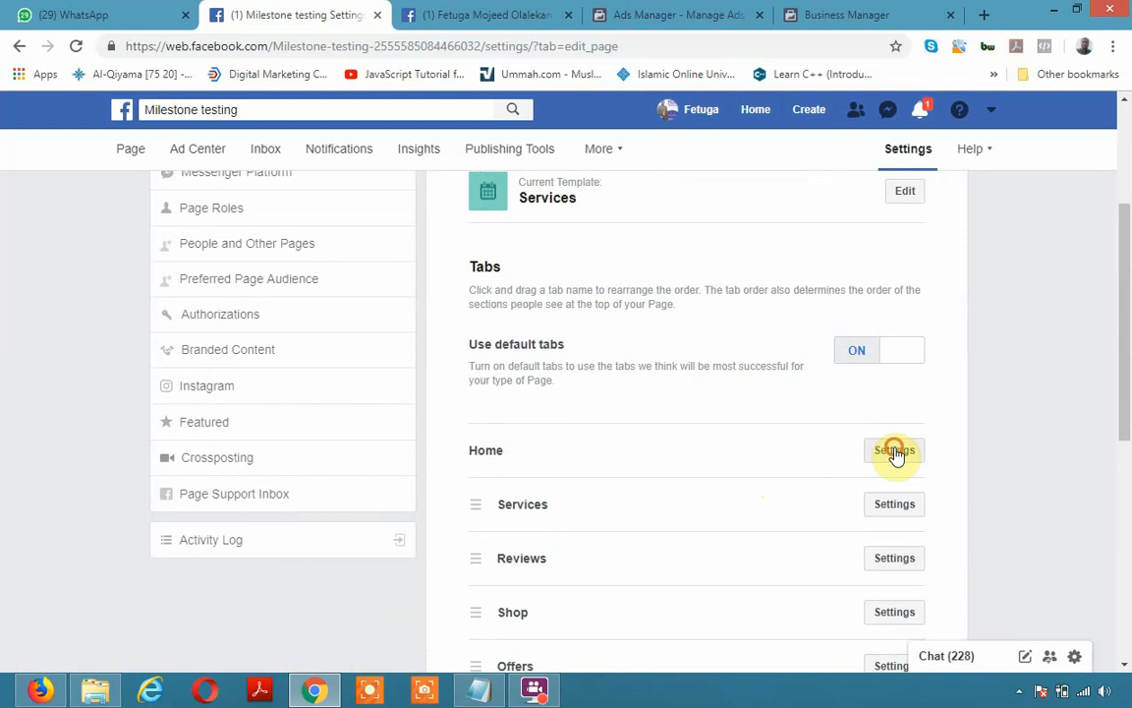
click(894, 451)
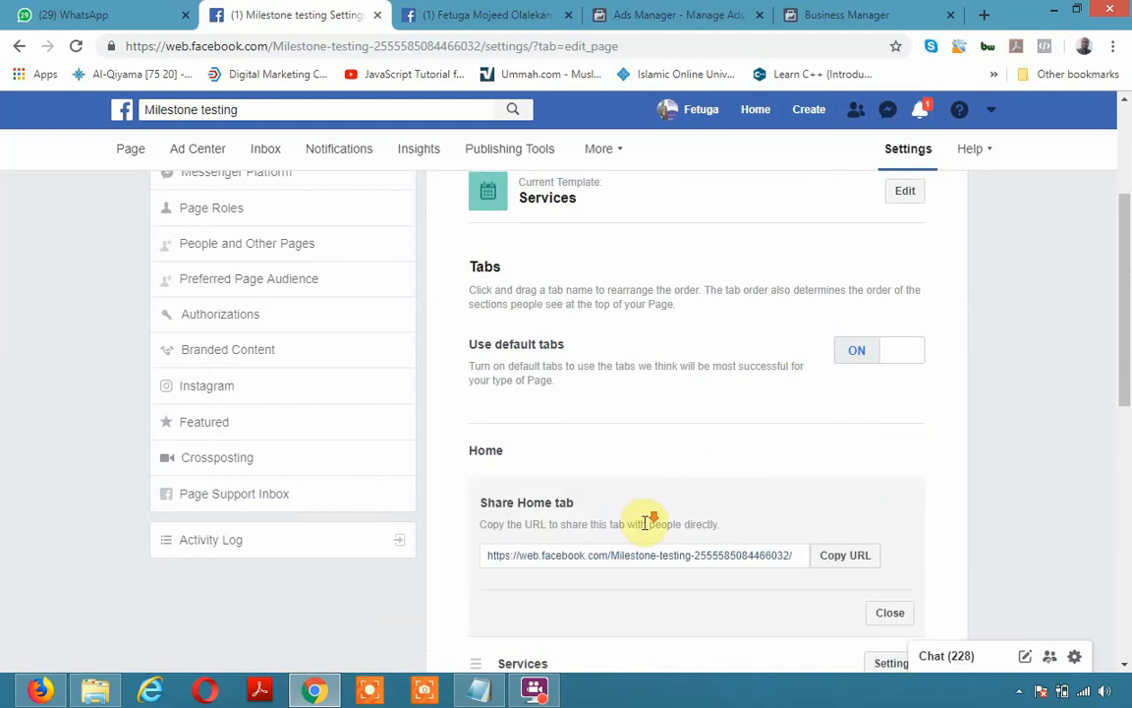
scroll(645, 529, down, 1)
scroll(645, 521, down, 2)
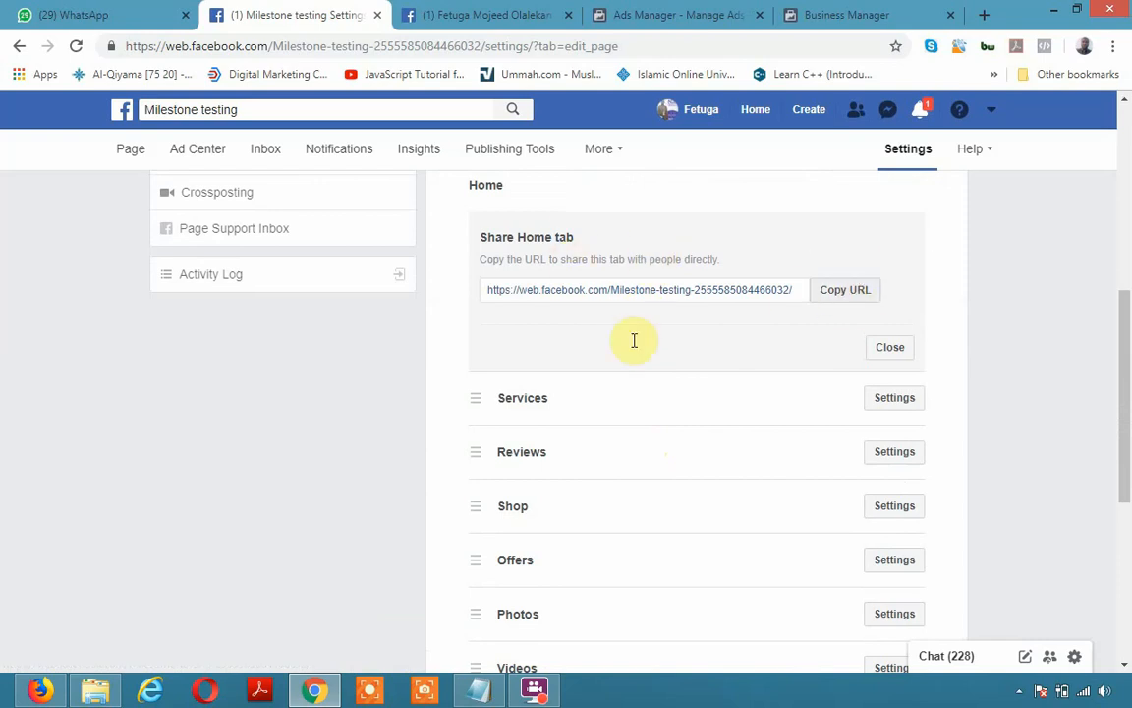
scroll(902, 423, down, 5)
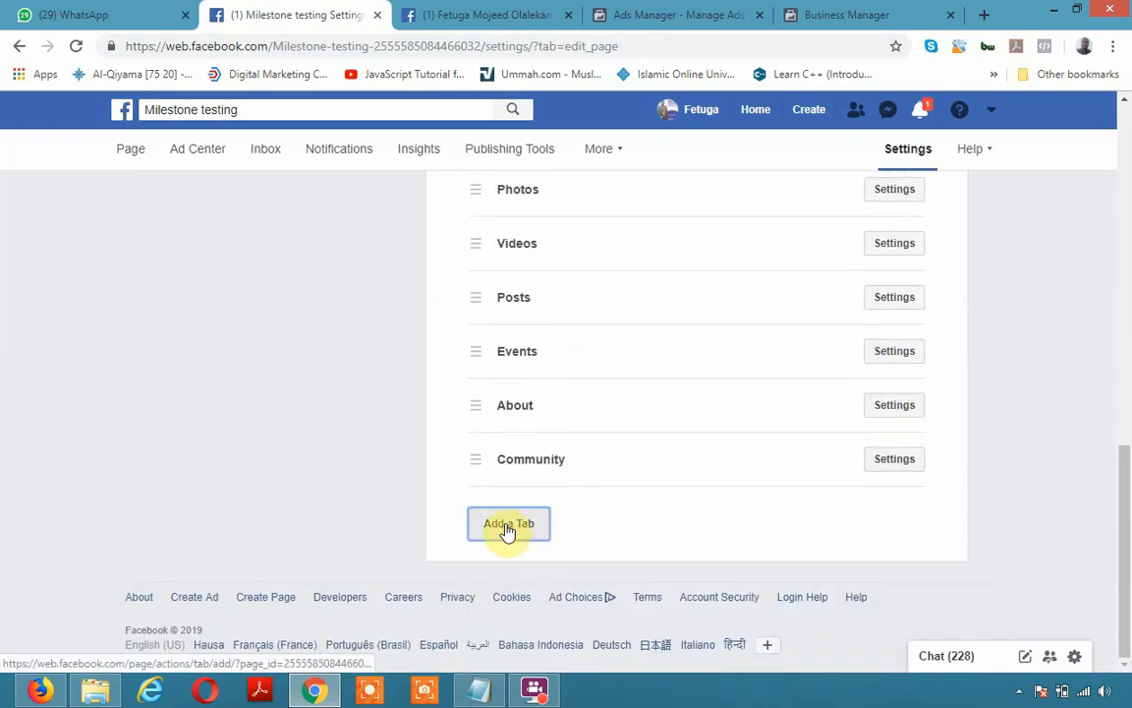
Check the Add a Tab options without adding any, then show the Photos tab's share link
click(507, 527)
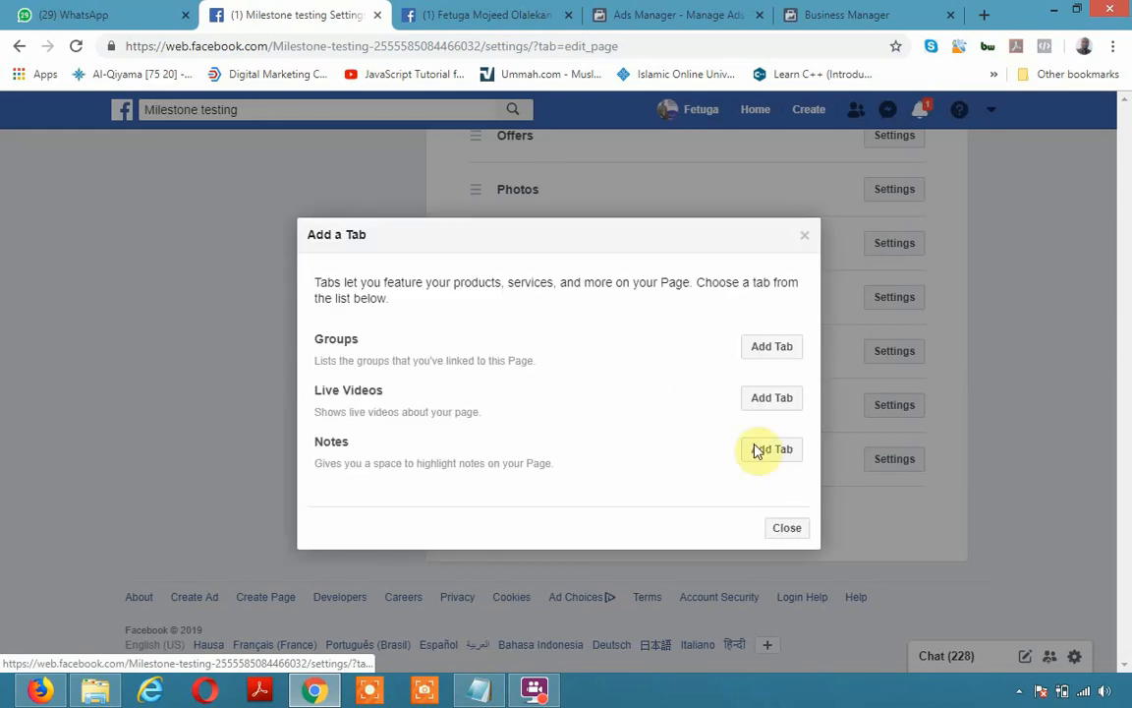
click(786, 528)
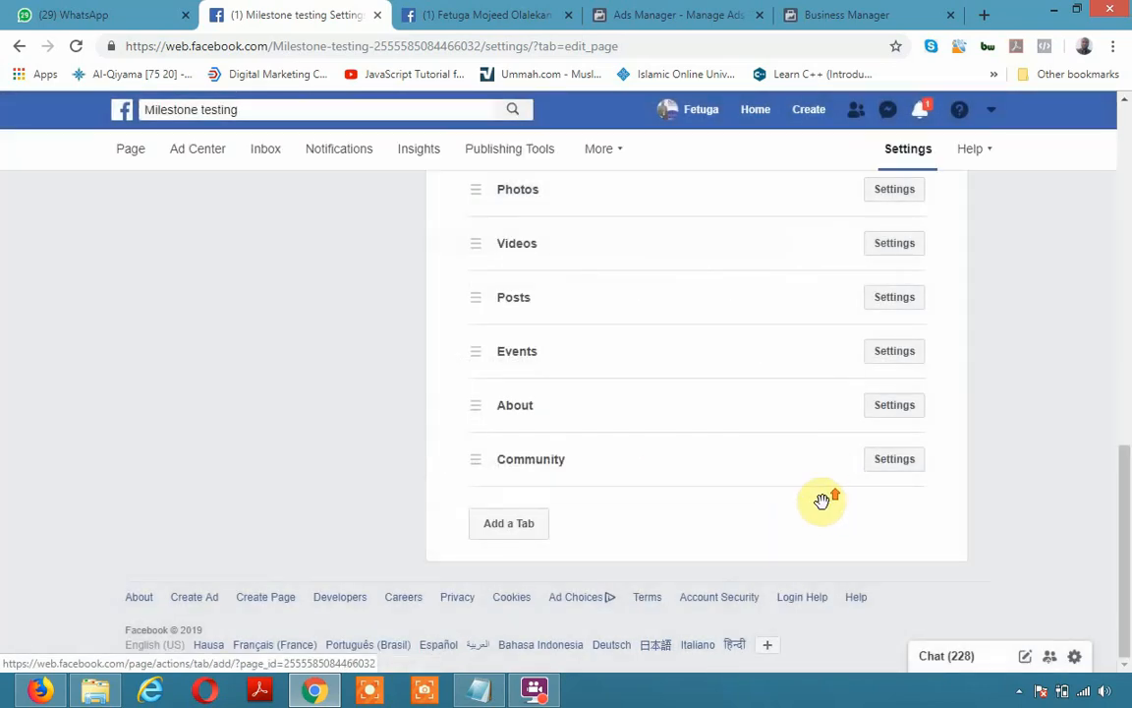
scroll(821, 502, up, 2)
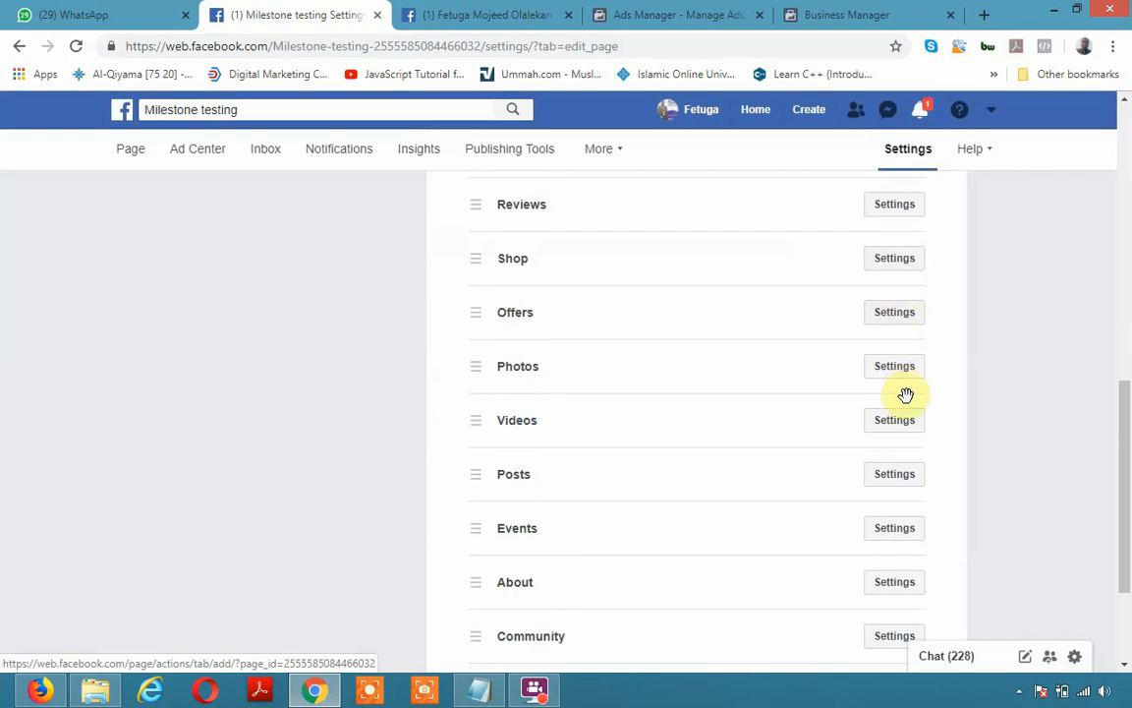
click(917, 373)
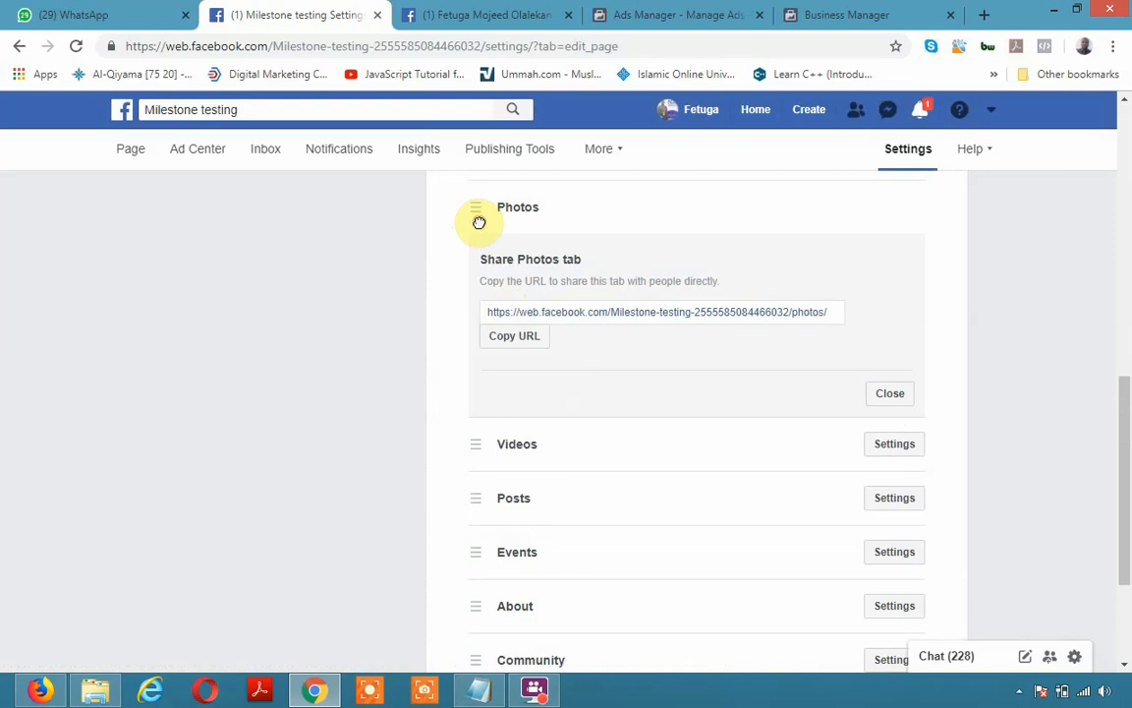
scroll(632, 448, up, 5)
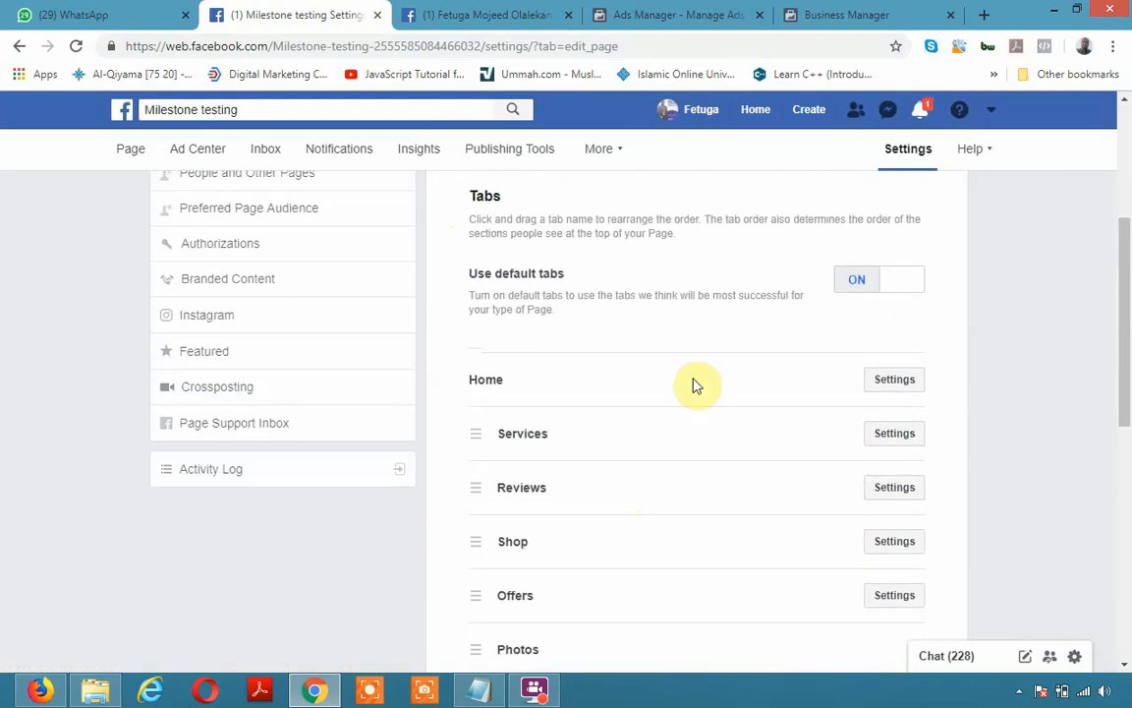
scroll(712, 521, up, 2)
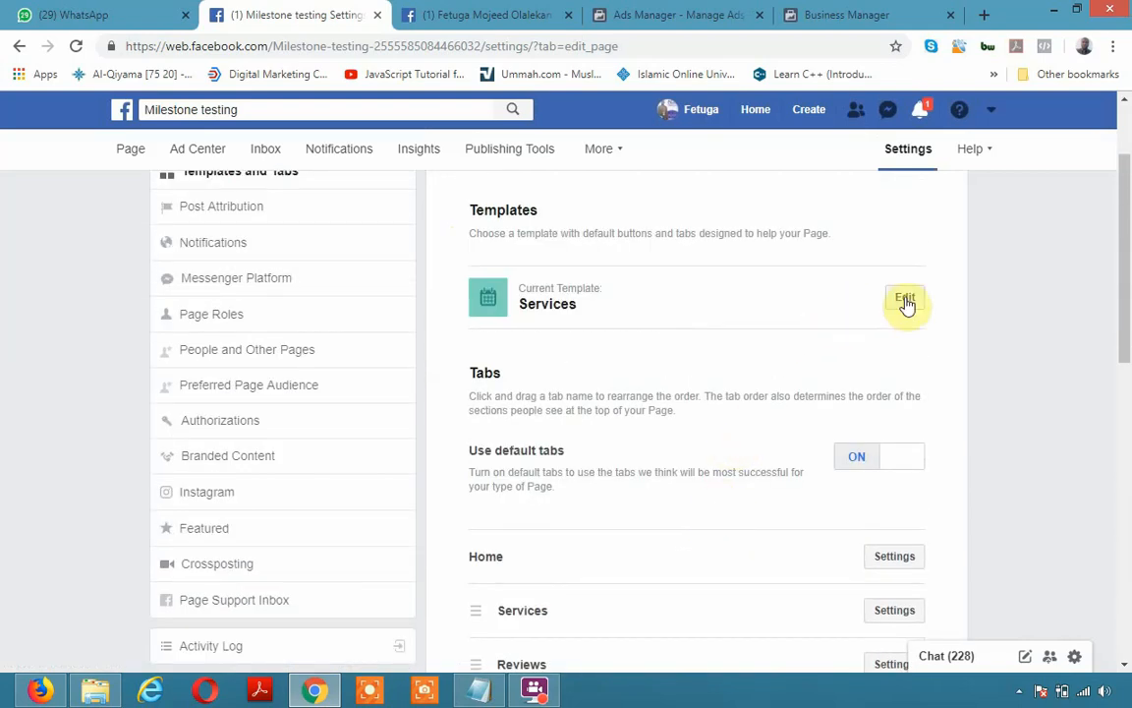
click(913, 298)
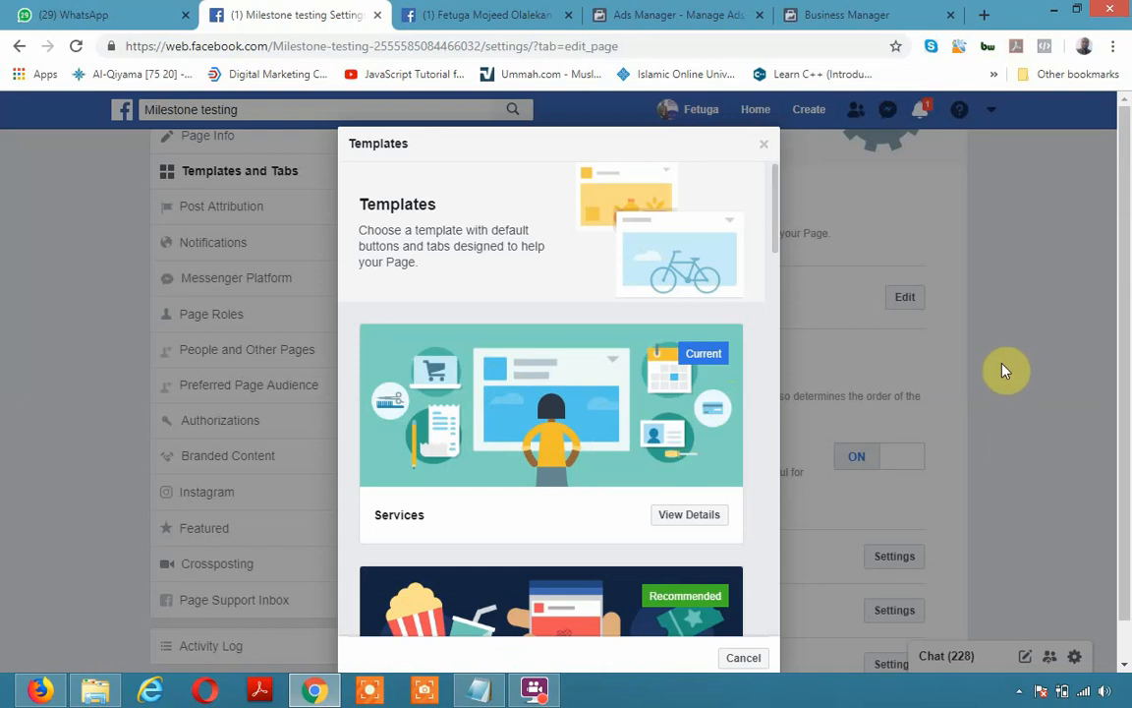
click(1002, 371)
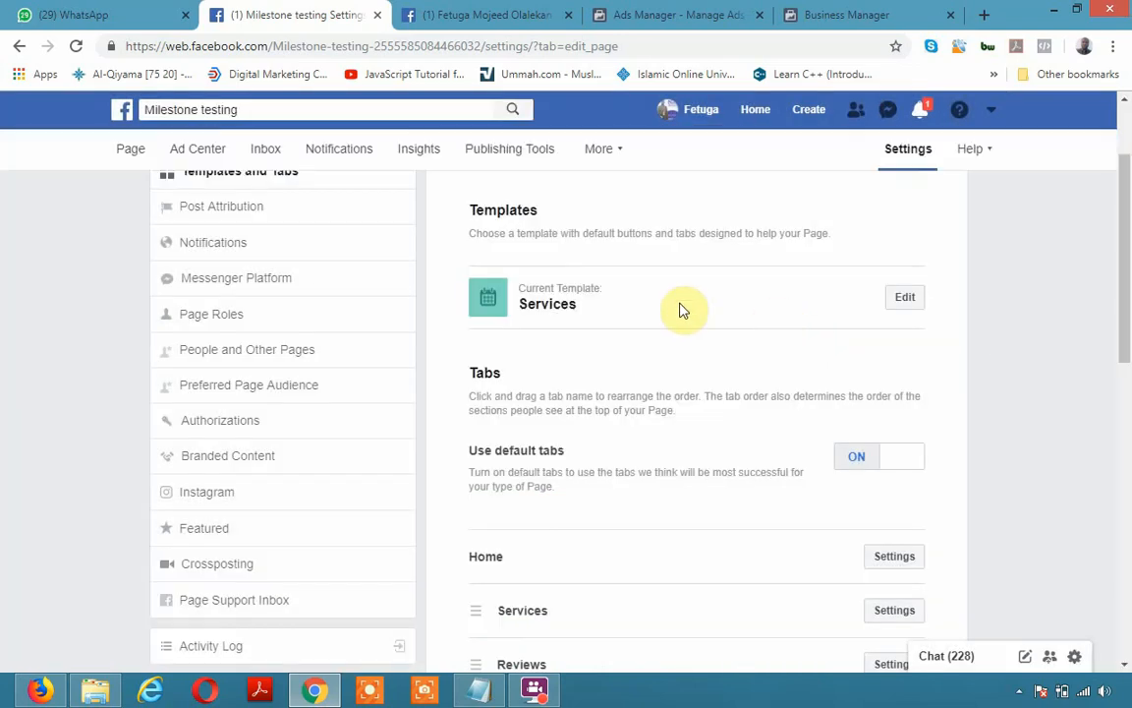
click(904, 296)
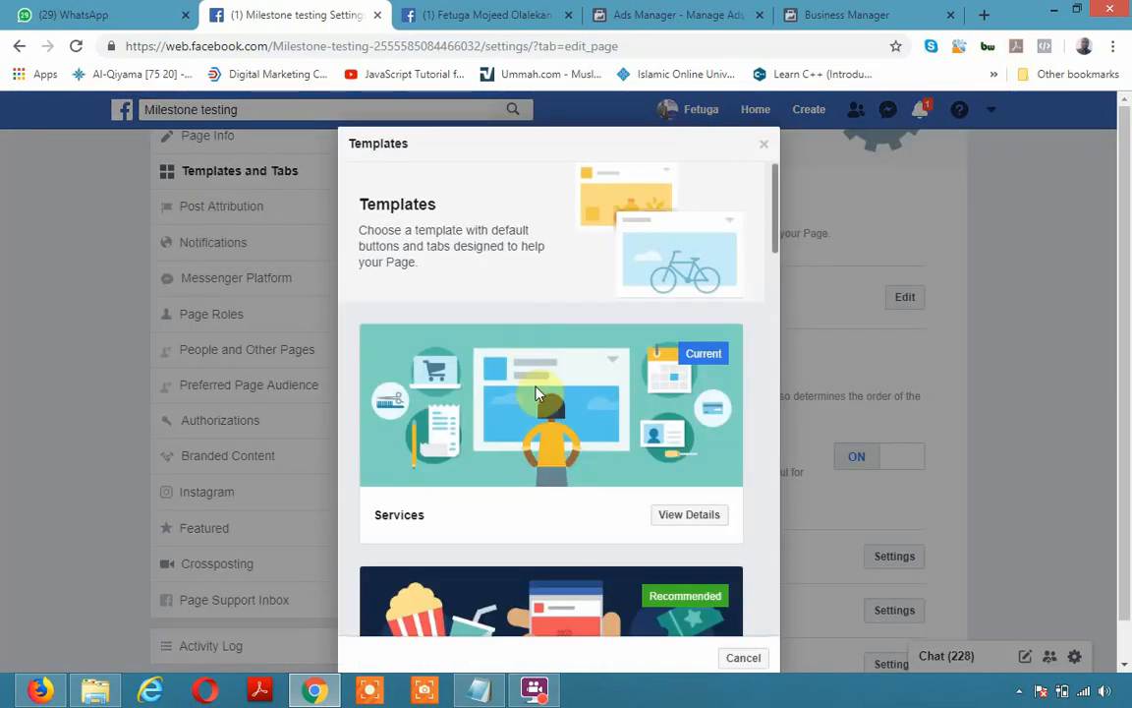
scroll(557, 476, down, 2)
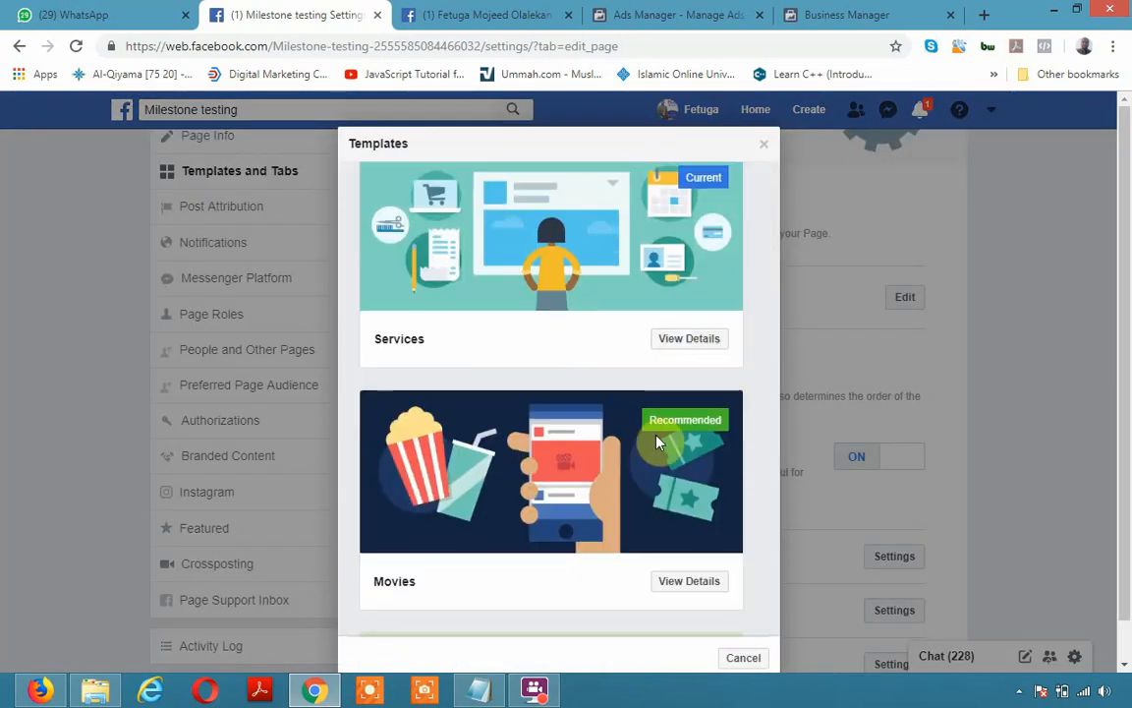
click(680, 338)
scroll(602, 539, down, 2)
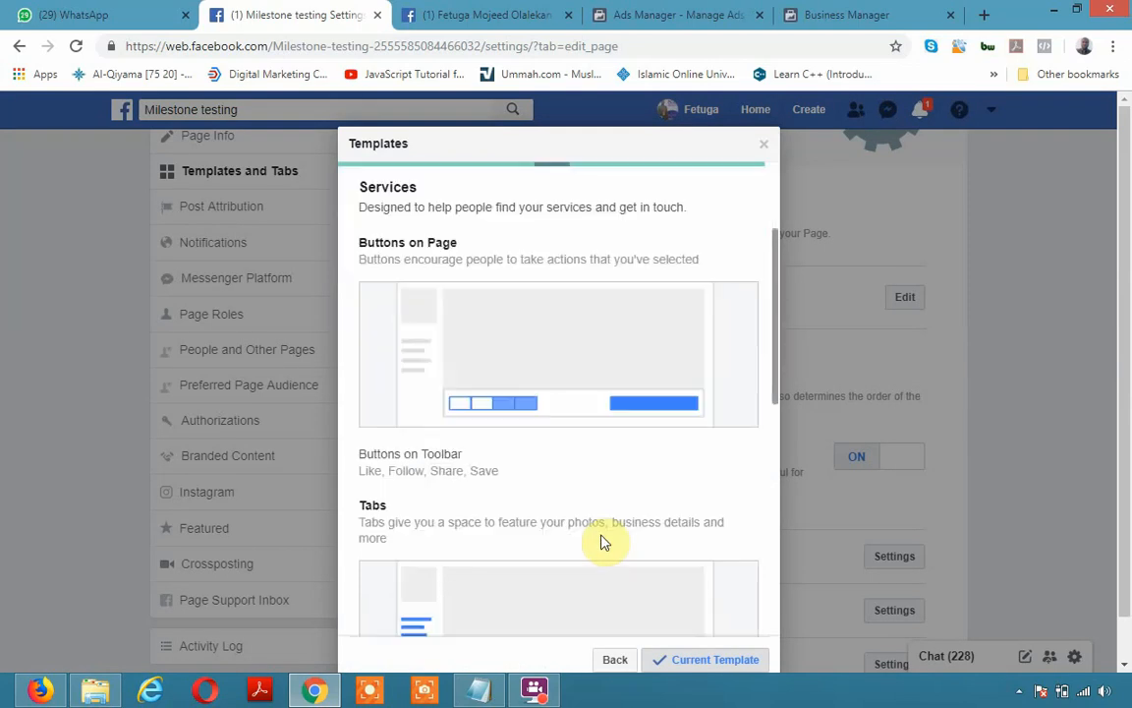
scroll(601, 541, down, 7)
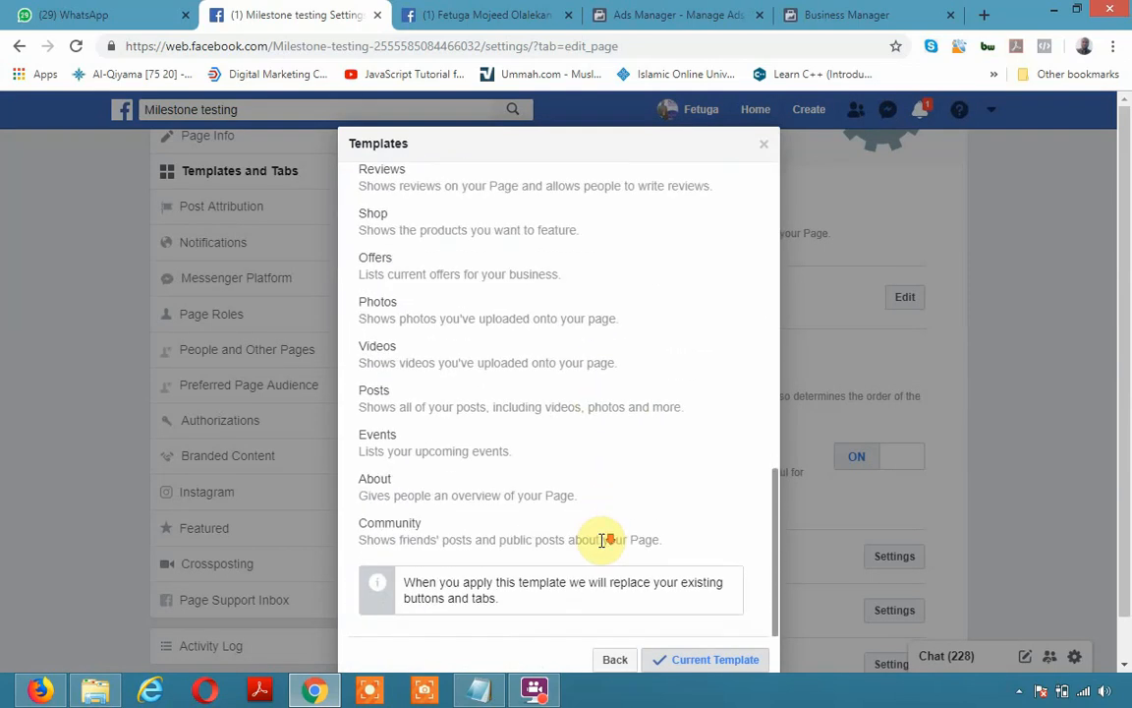
click(608, 540)
scroll(601, 554, up, 2)
click(623, 658)
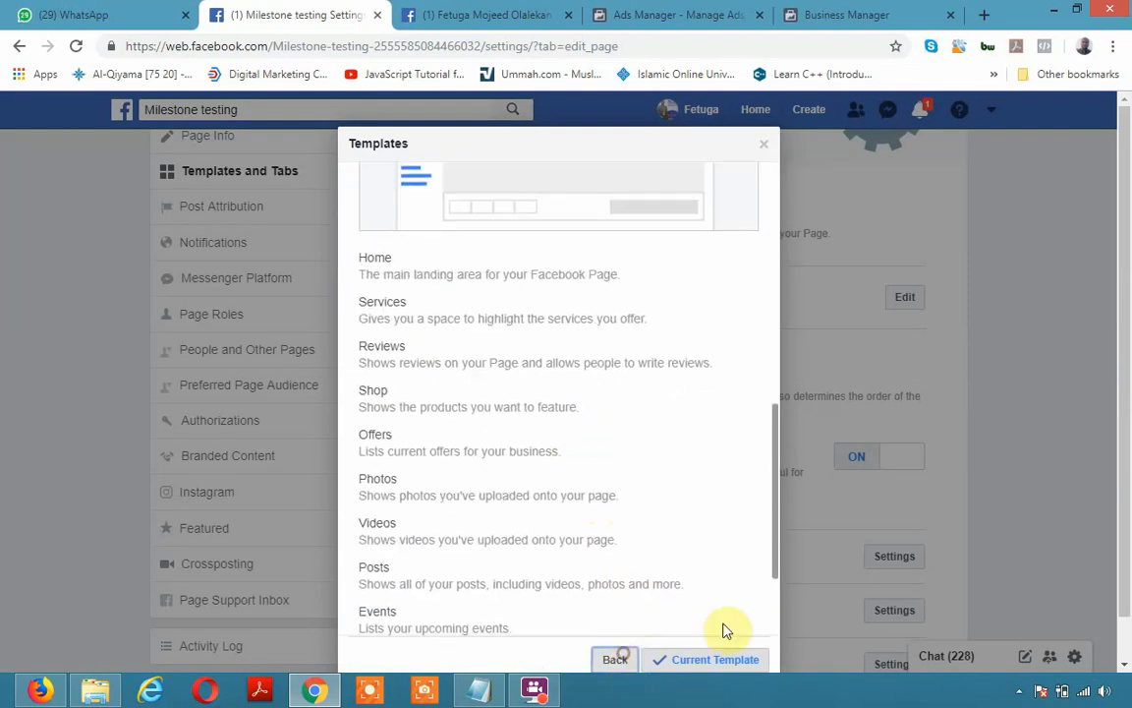
click(896, 531)
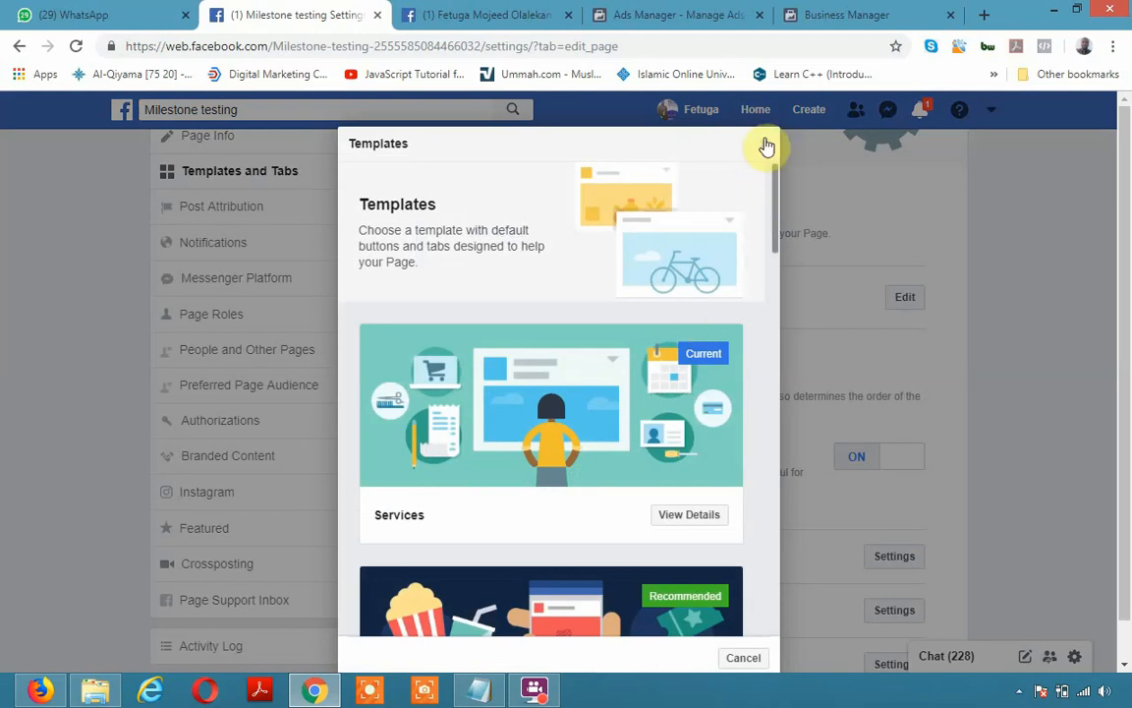
click(767, 148)
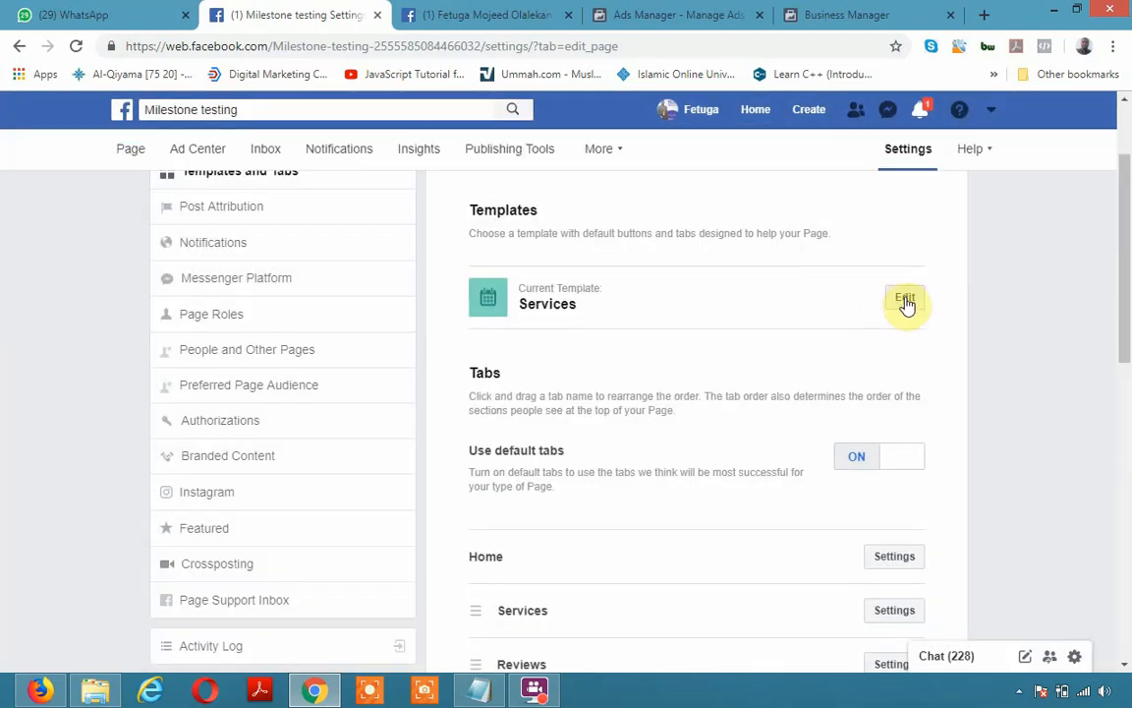
Drag the Reviews tab down so it sits between Posts and Events
scroll(904, 451, down, 2)
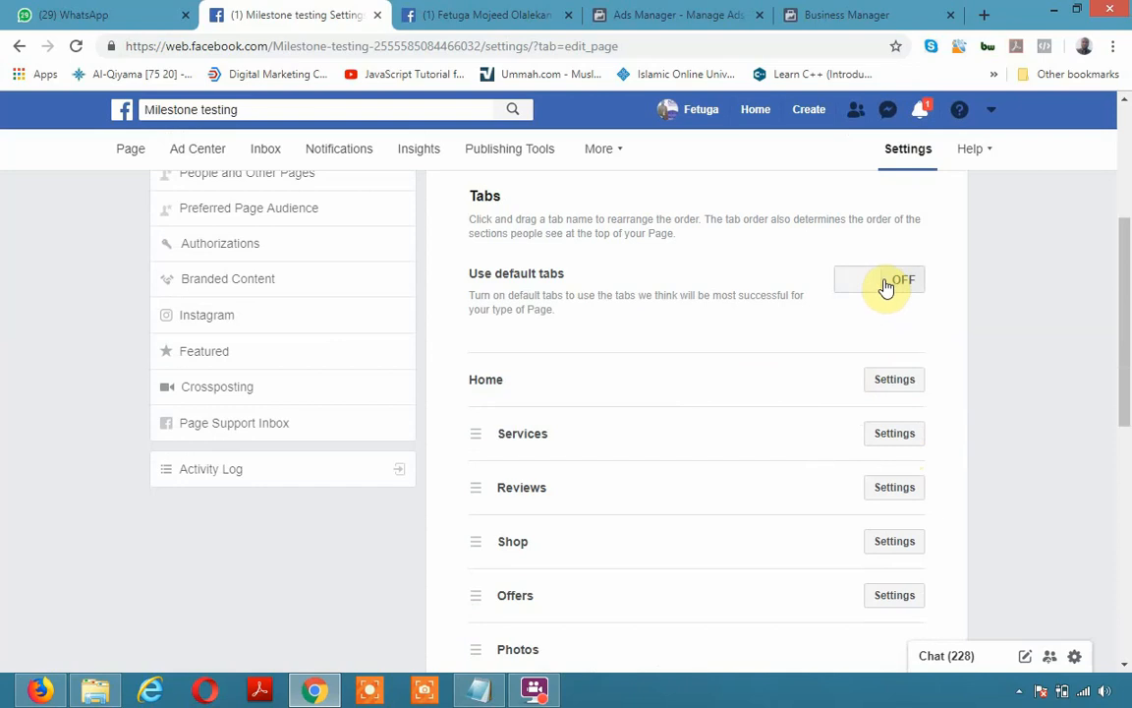
scroll(775, 298, down, 2)
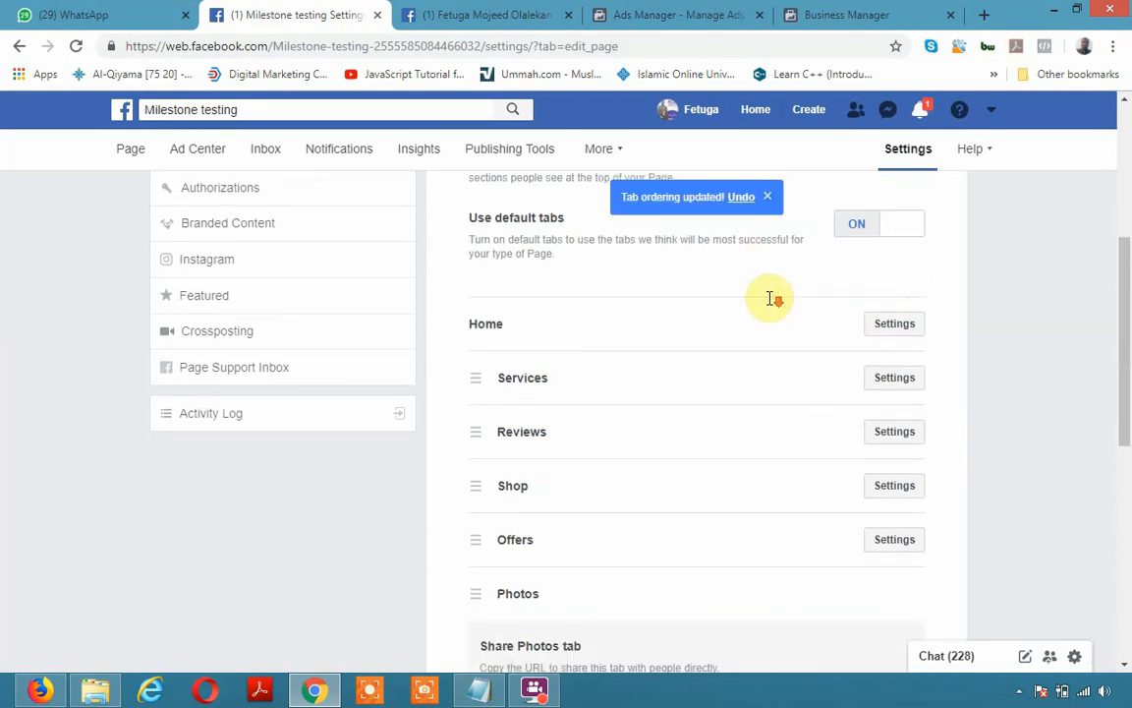
scroll(767, 296, down, 1)
drag(468, 227, 639, 392)
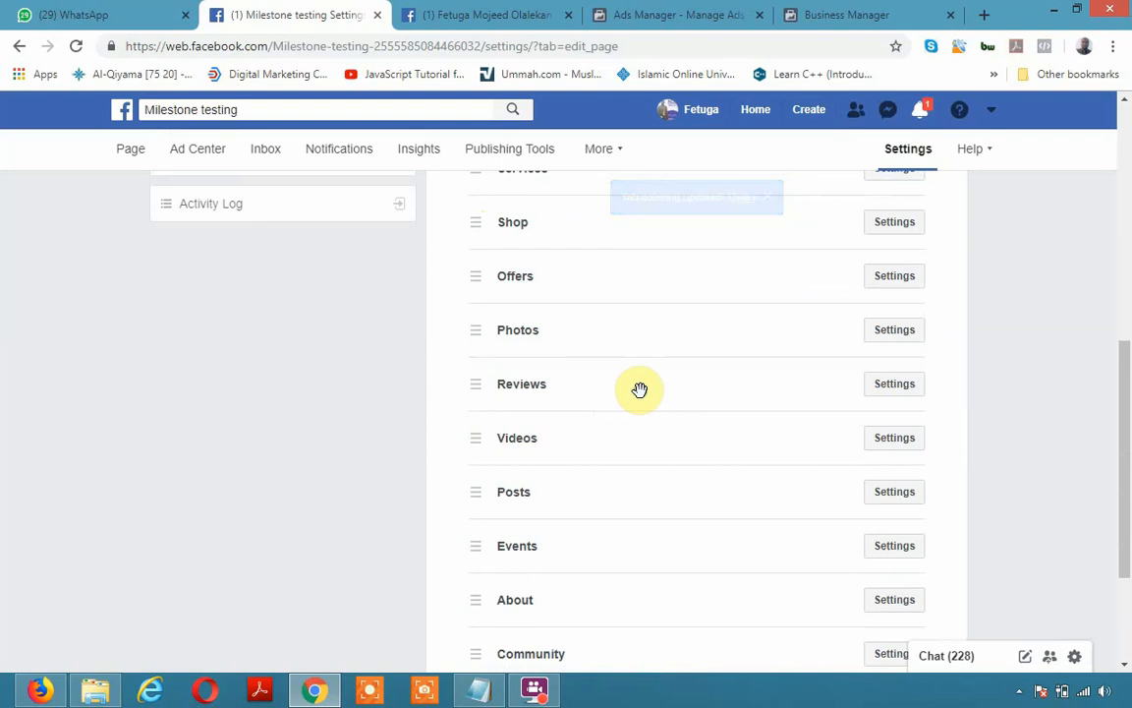
right_click(640, 393)
drag(476, 385, 641, 482)
scroll(642, 483, down, 3)
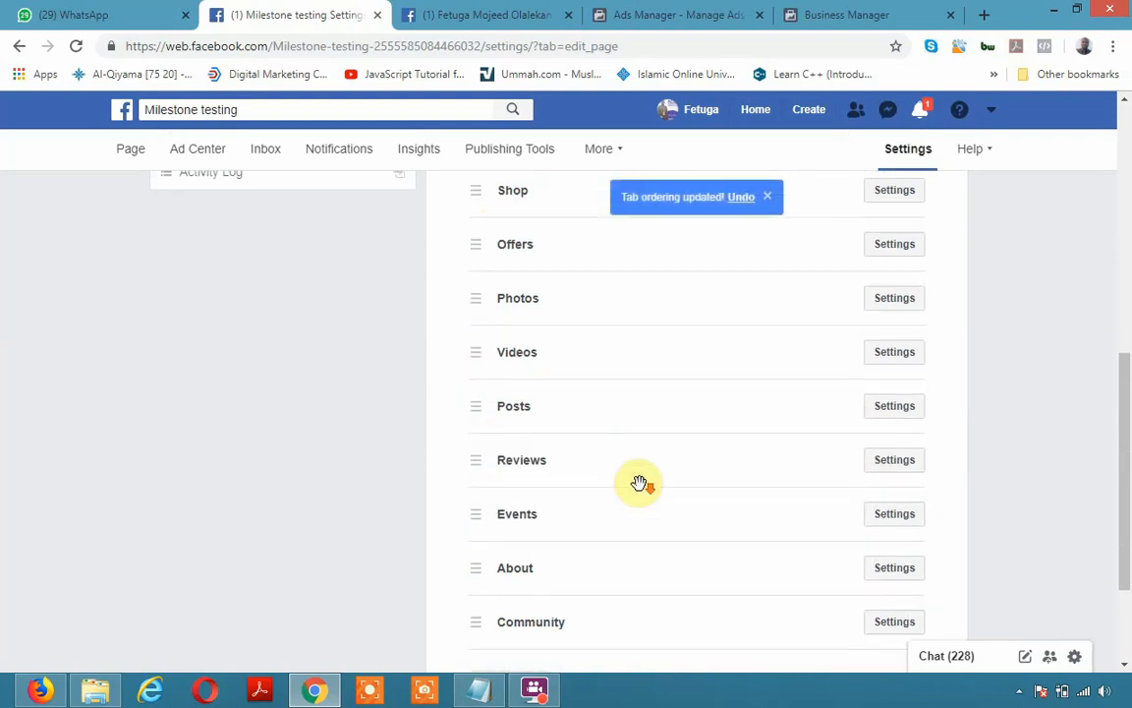
scroll(629, 444, up, 7)
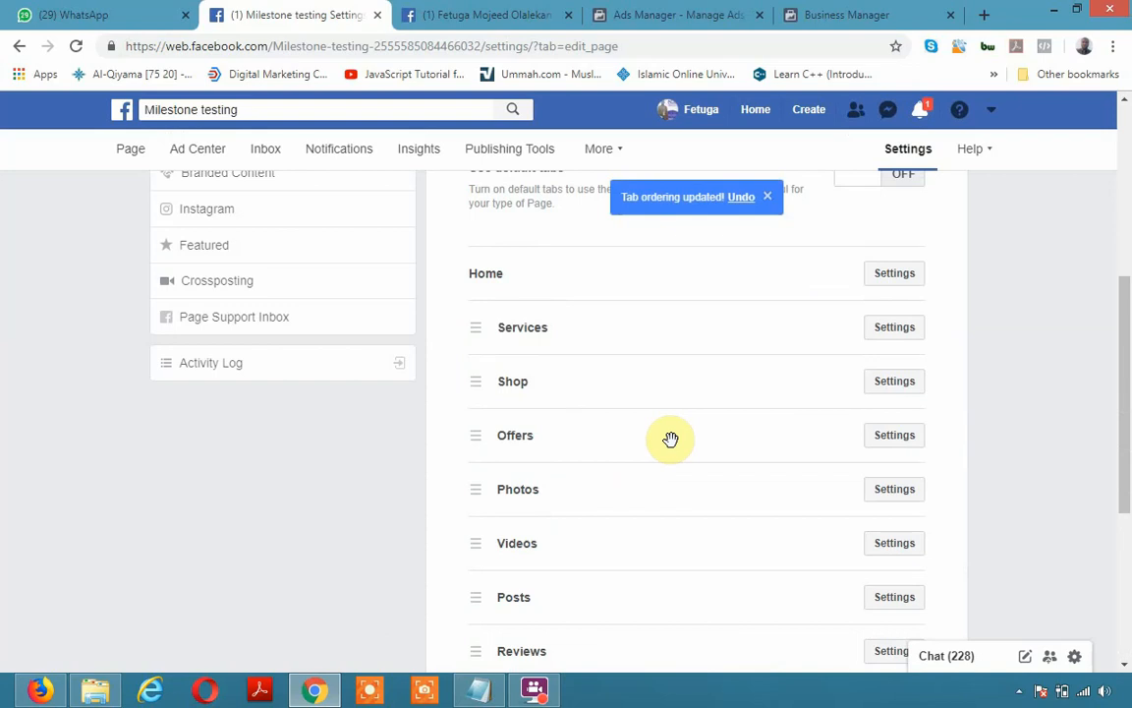
scroll(644, 485, down, 1)
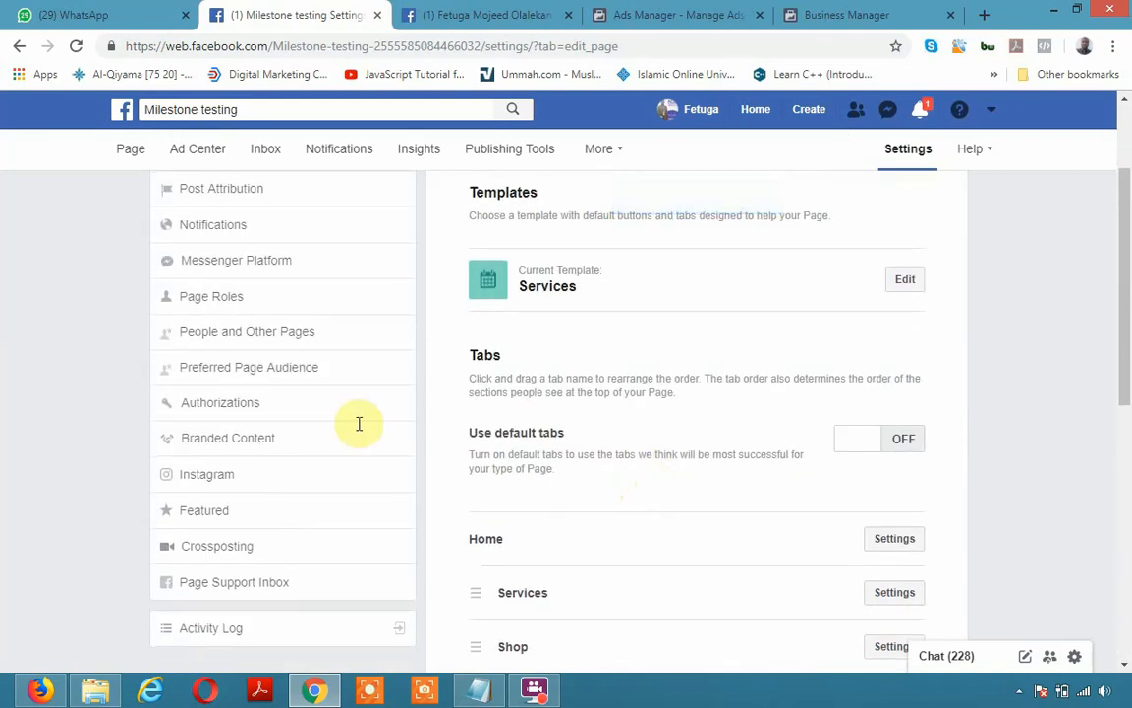
scroll(251, 313, up, 1)
scroll(250, 312, up, 2)
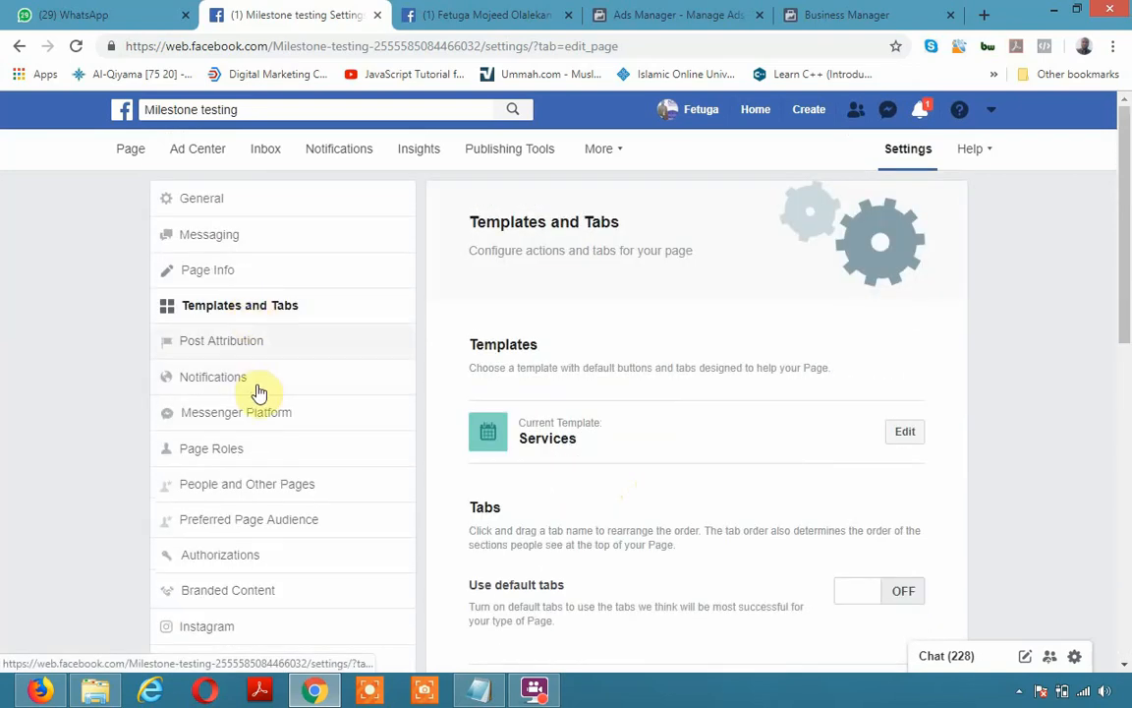
In Post Attribution, switch posting to the personal profile option
click(243, 342)
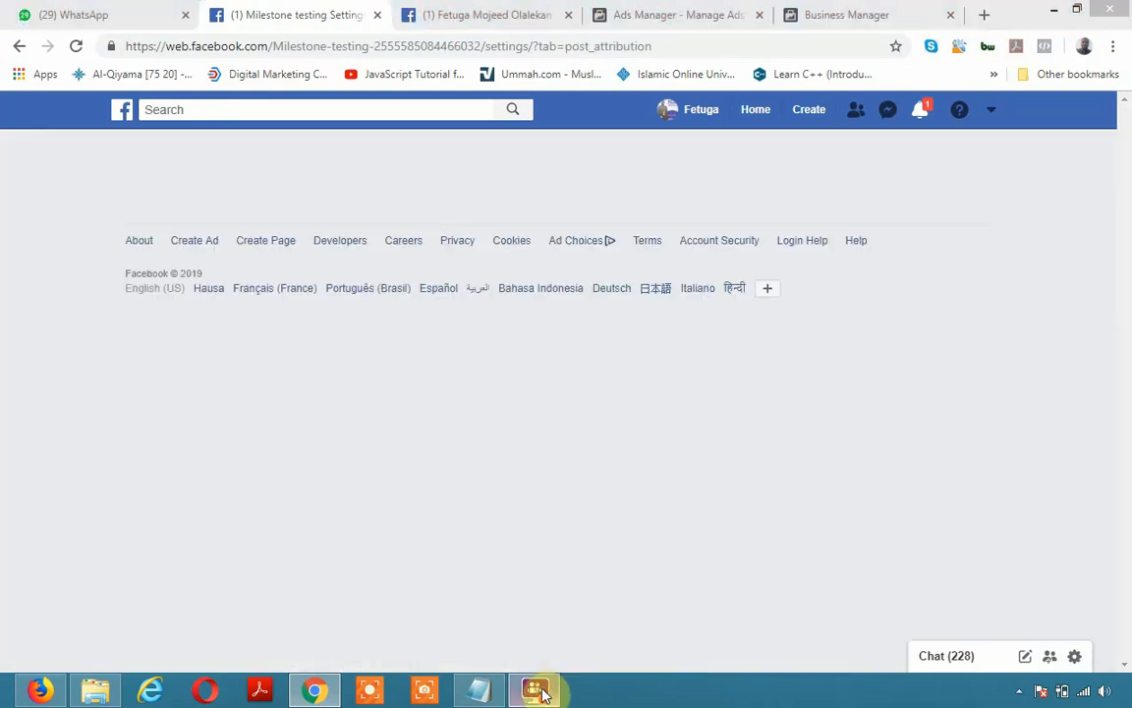
click(543, 686)
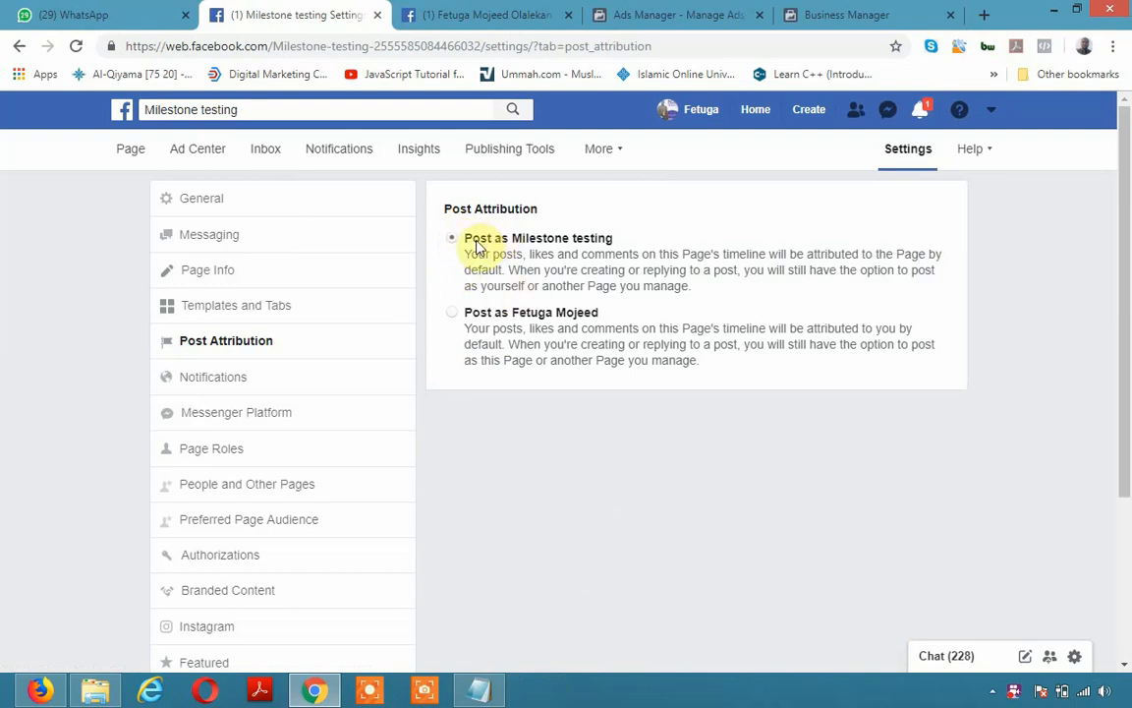
drag(531, 229, 462, 233)
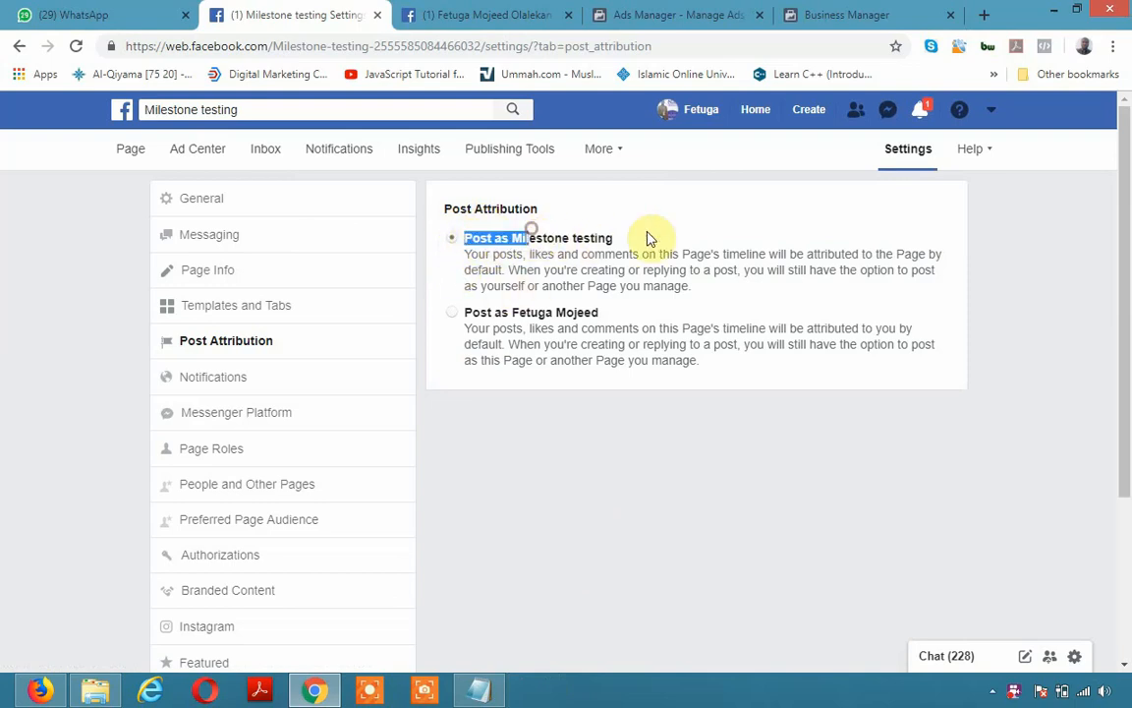
double_click(521, 315)
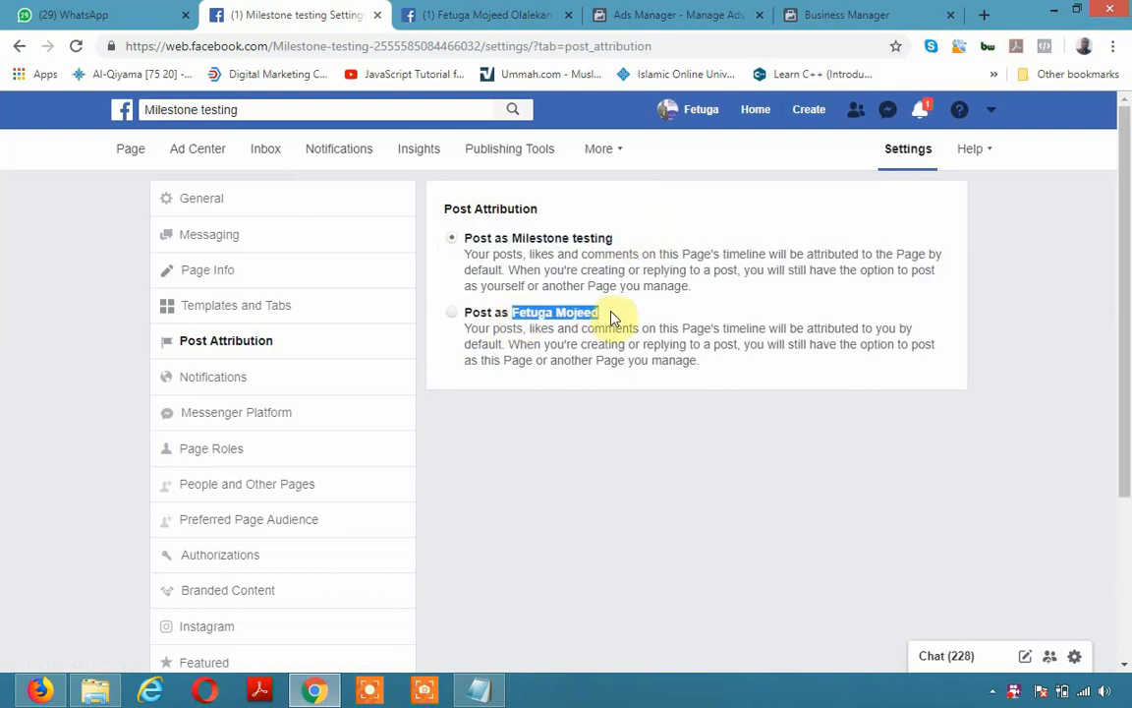
click(521, 318)
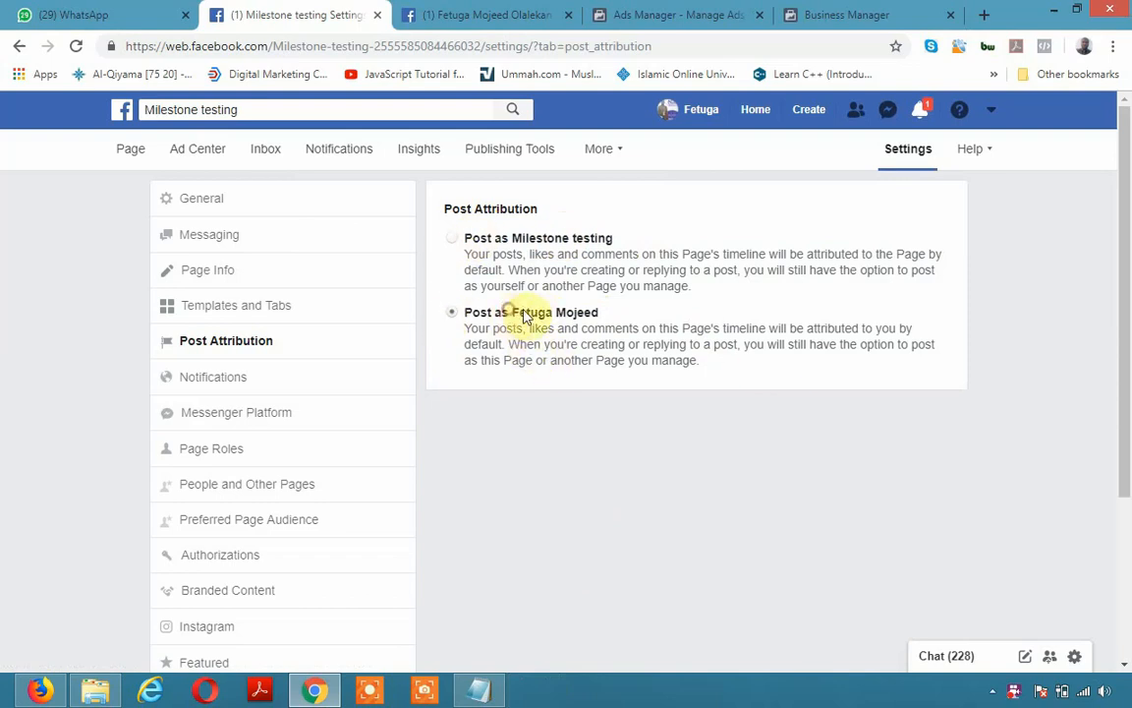
Switch post attribution back to posting as Milestone testing
drag(512, 312, 600, 319)
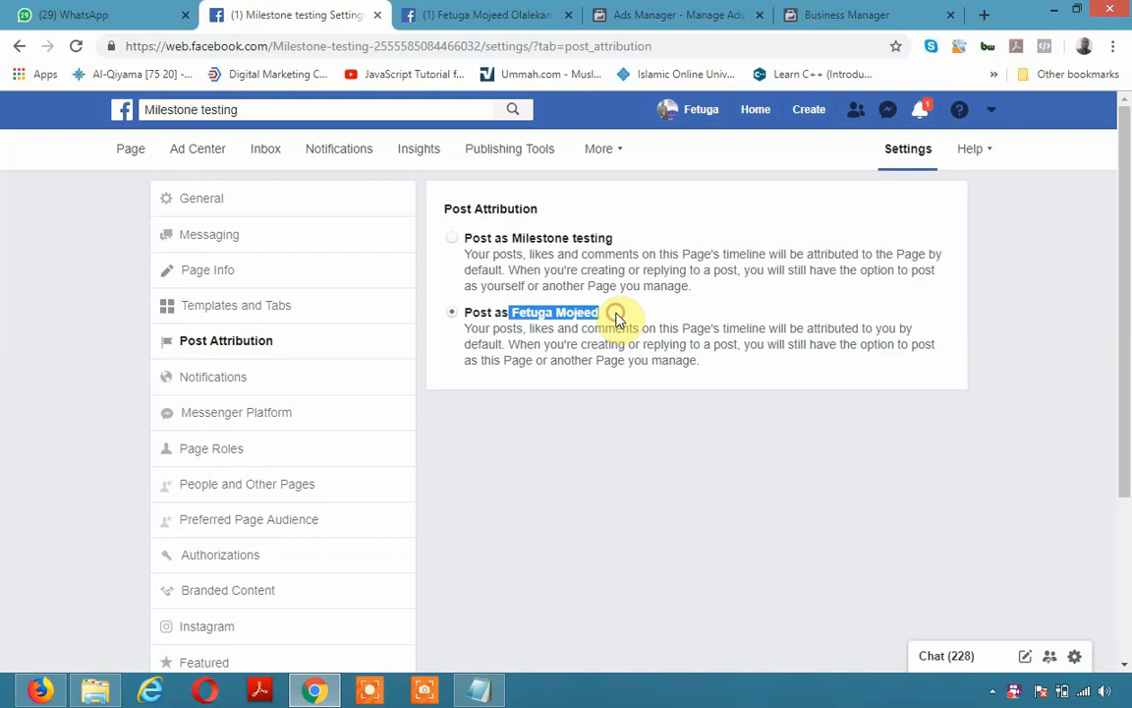
click(501, 251)
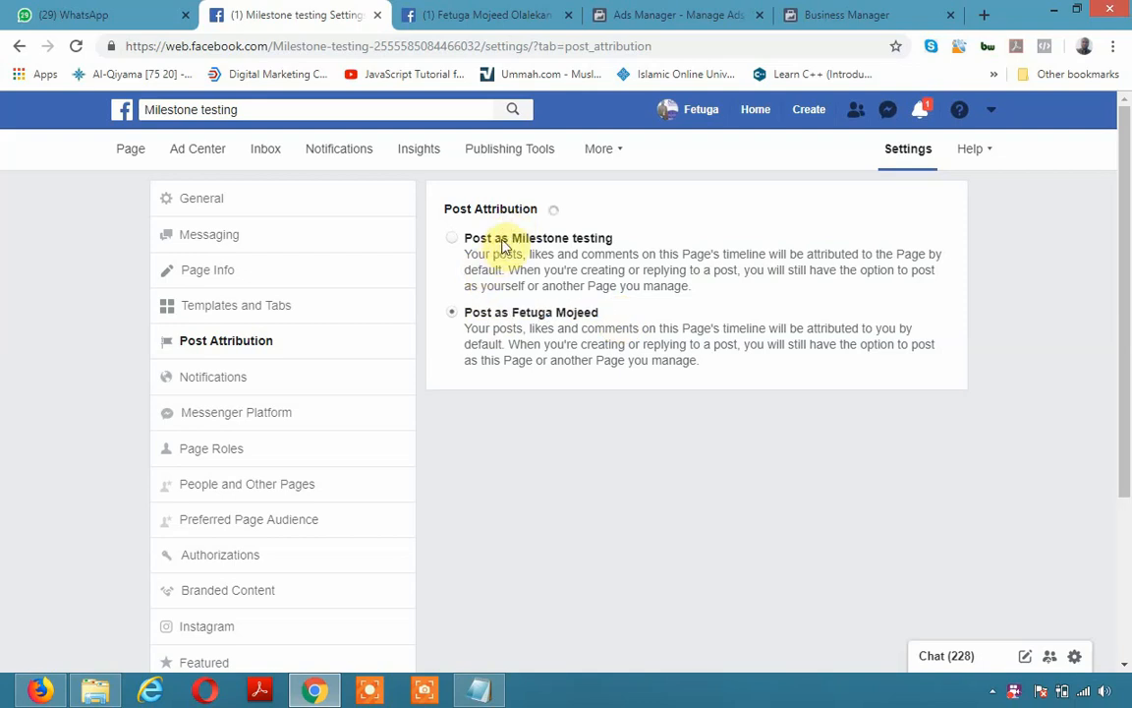
drag(512, 239, 647, 252)
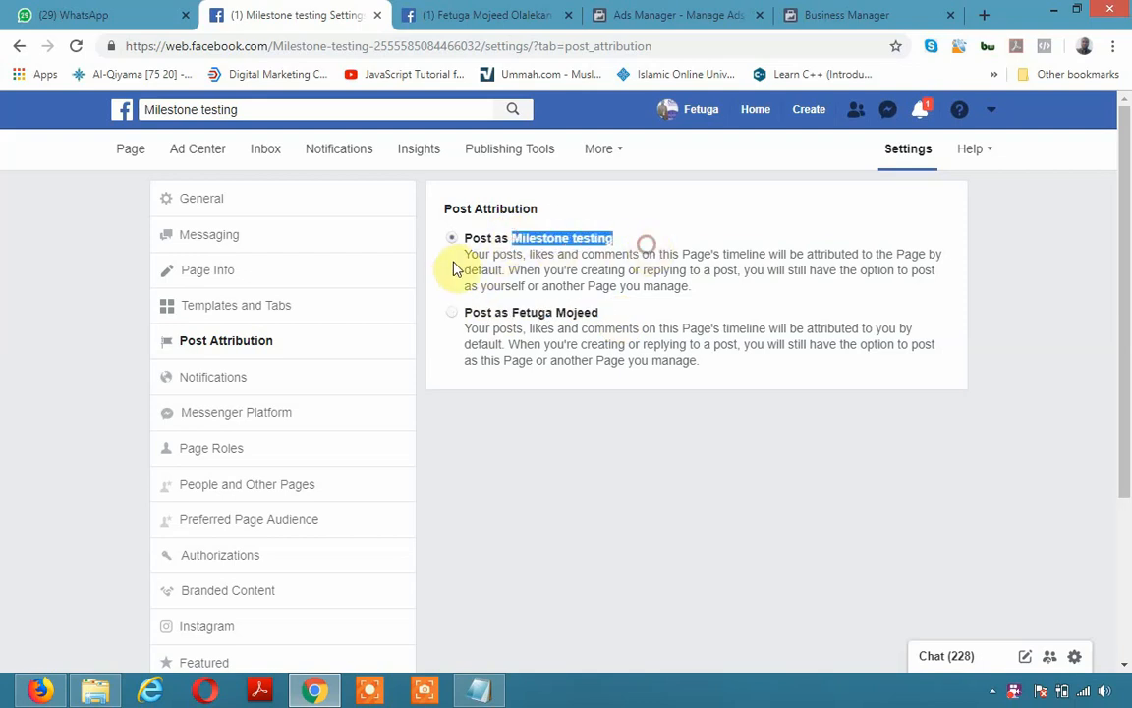
click(570, 421)
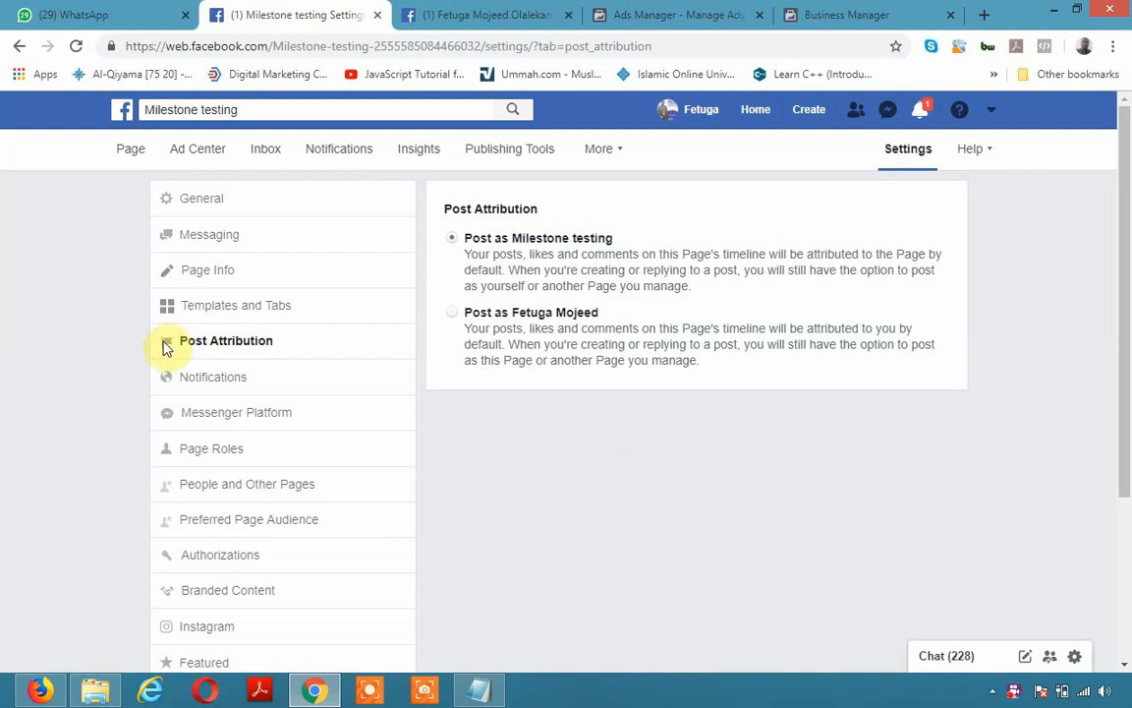
click(212, 377)
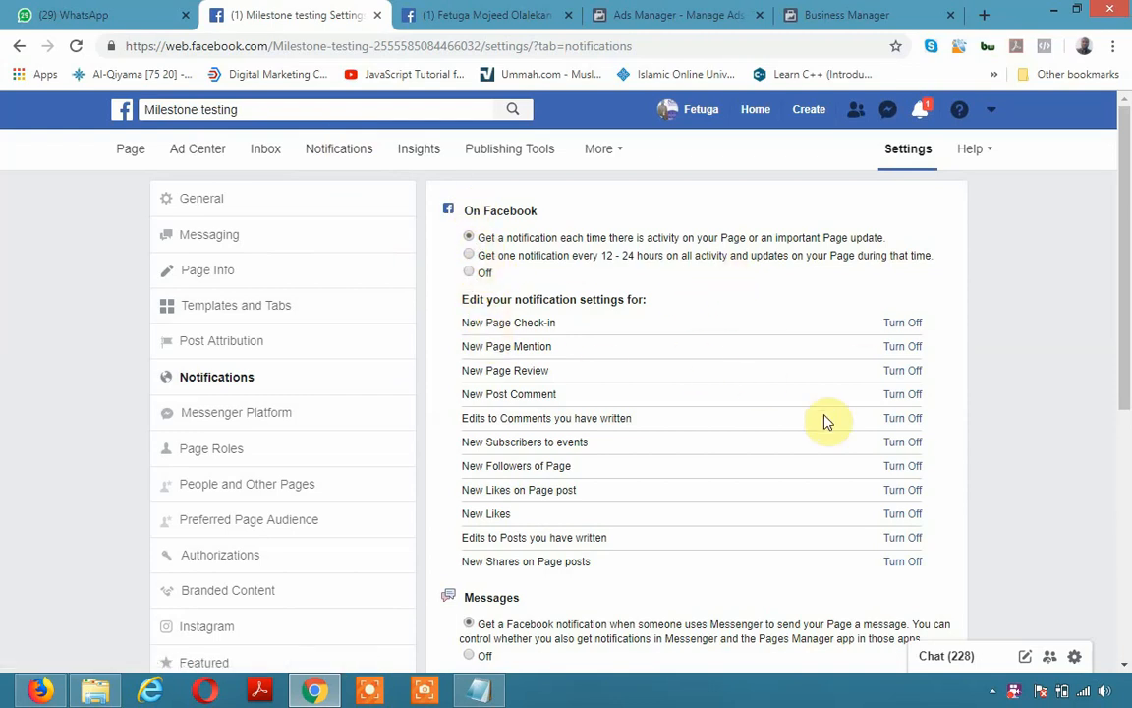
Scroll through the notification preferences, then open the Messenger Platform settings
scroll(739, 457, down, 2)
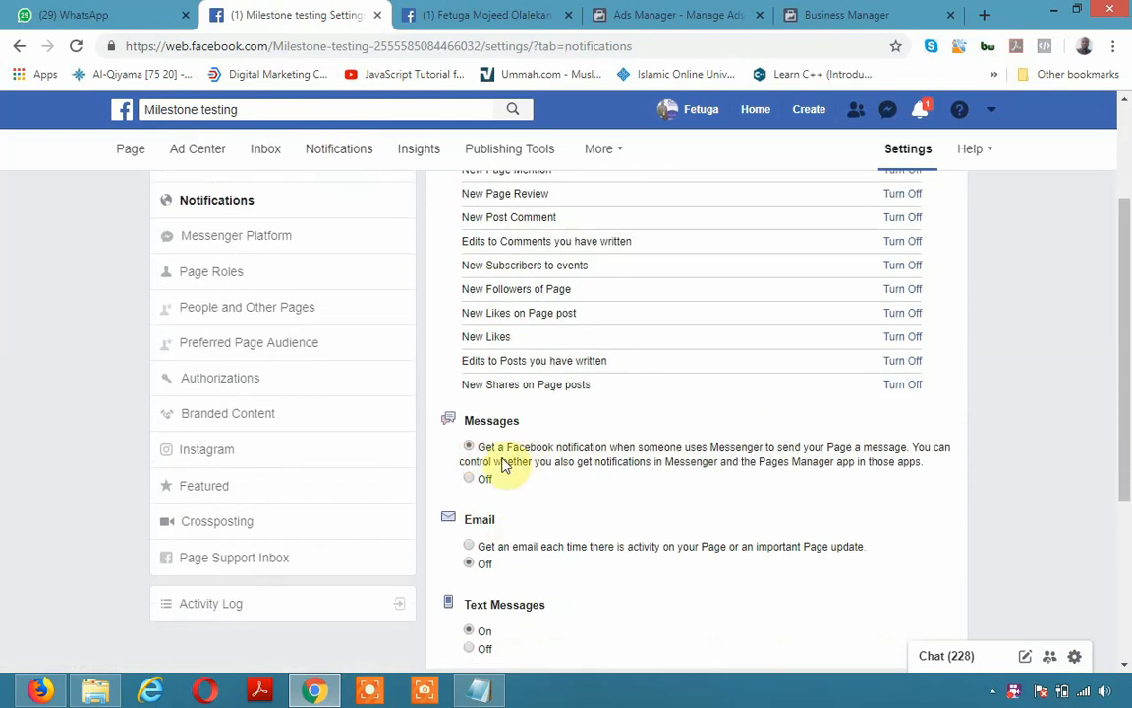
scroll(510, 455, down, 1)
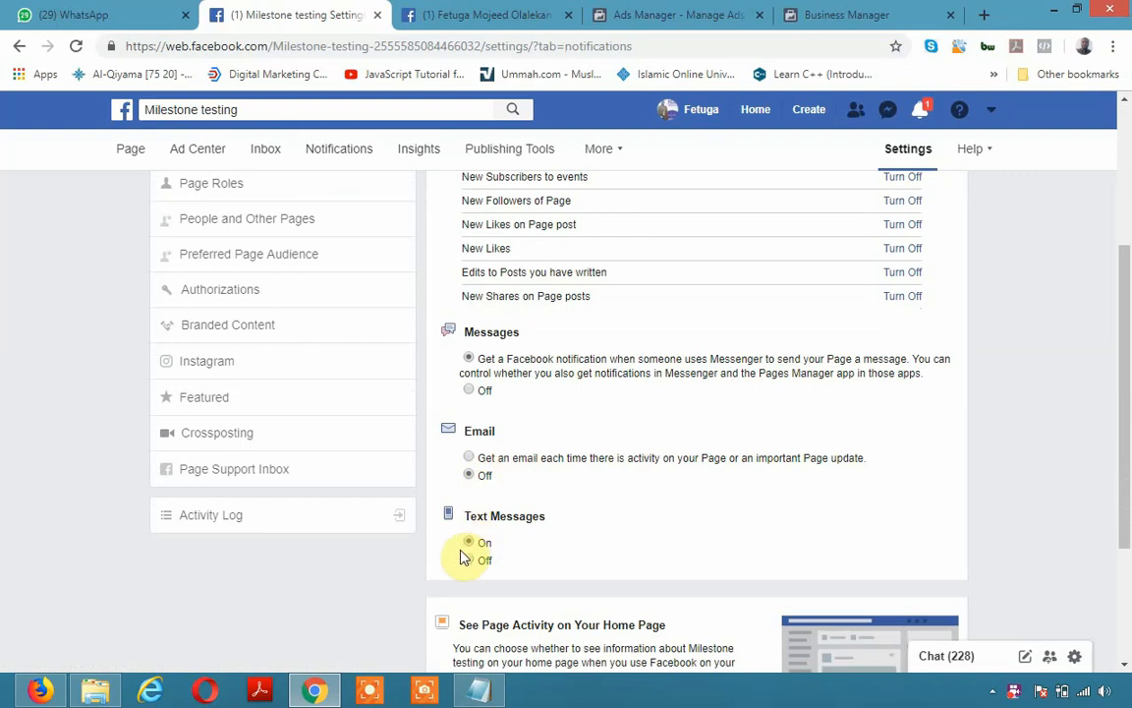
scroll(475, 521, down, 2)
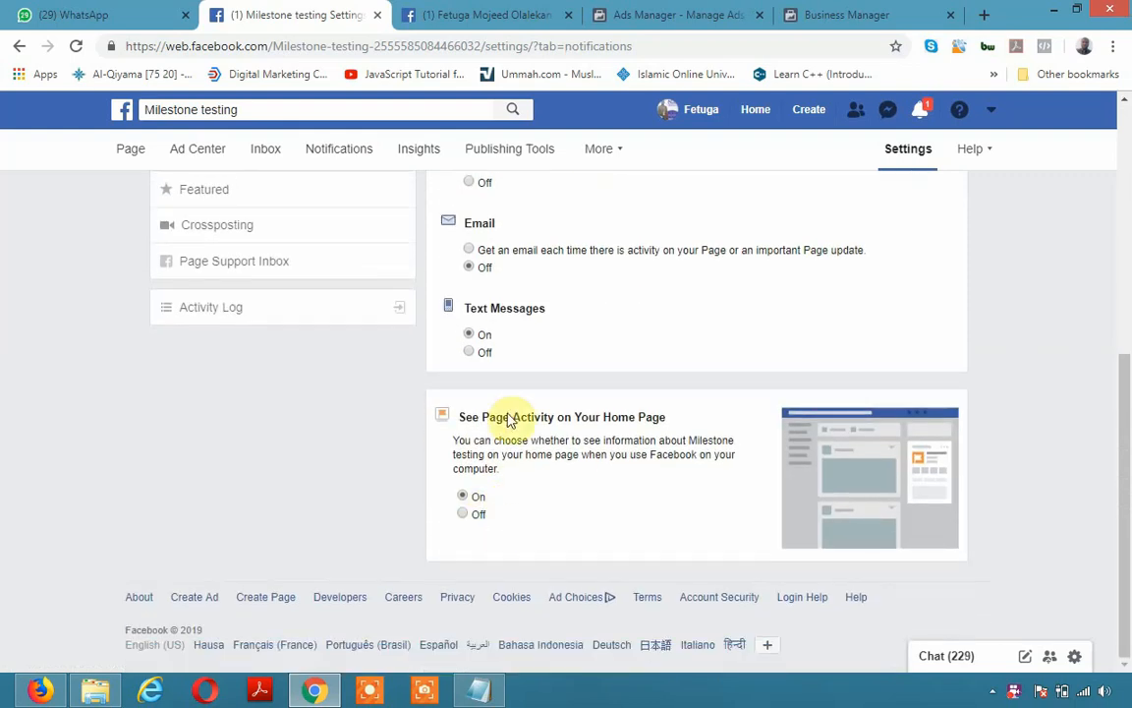
scroll(687, 474, up, 2)
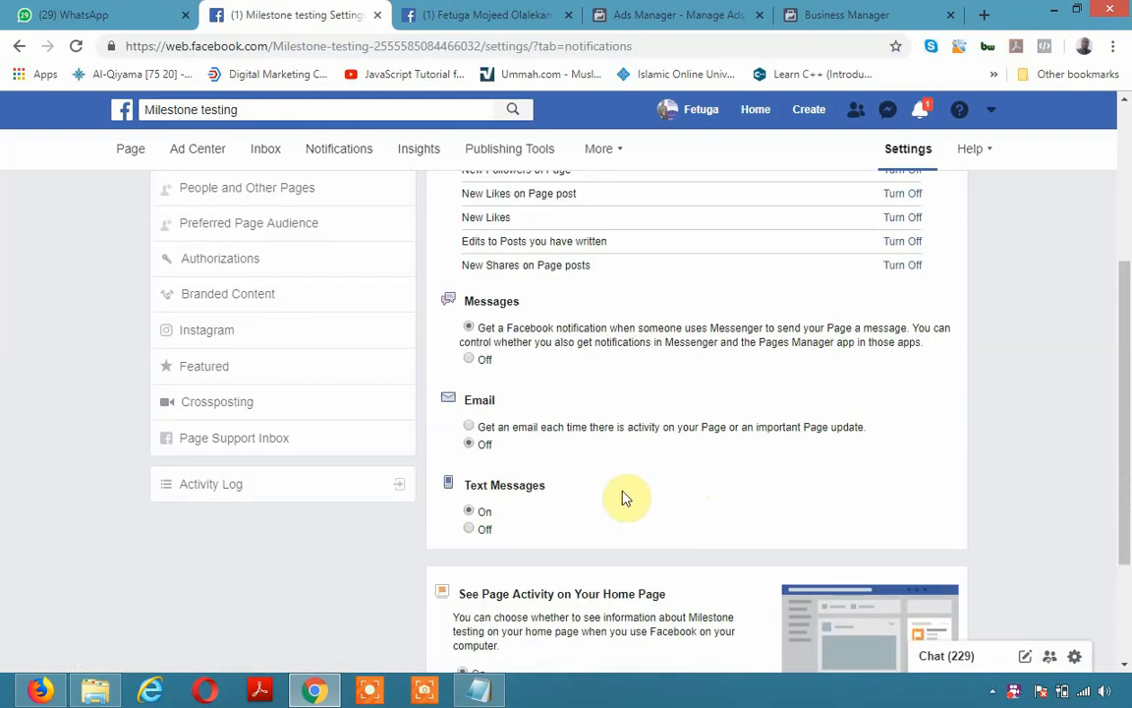
scroll(615, 401, up, 3)
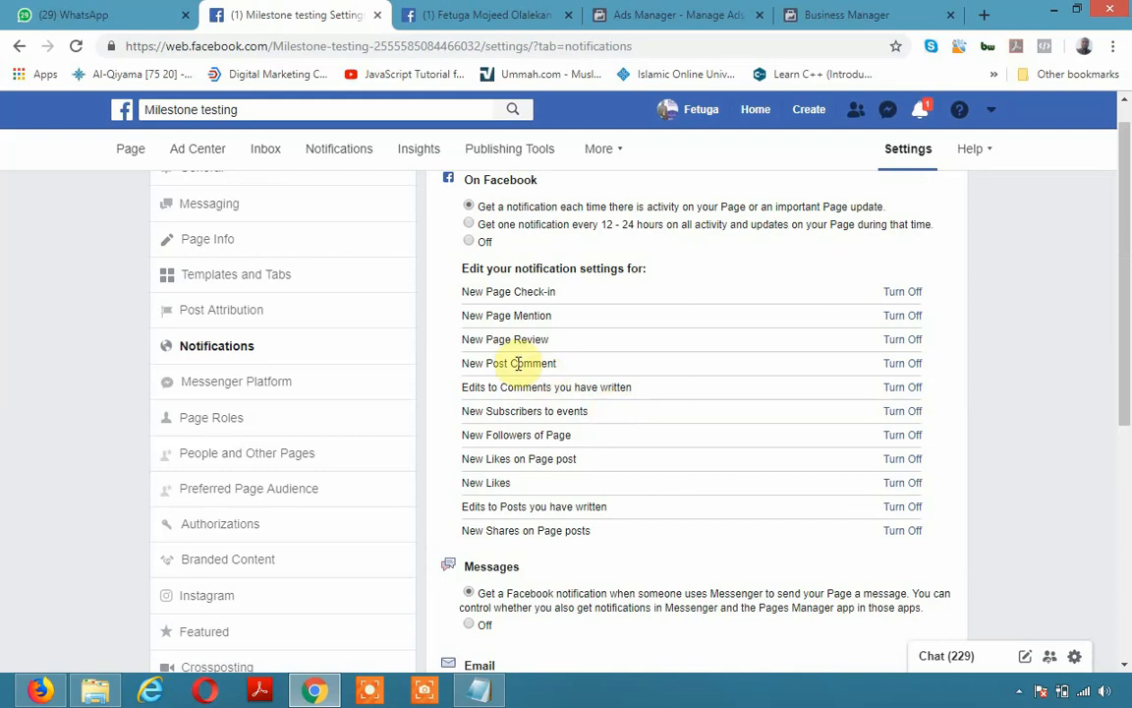
click(218, 383)
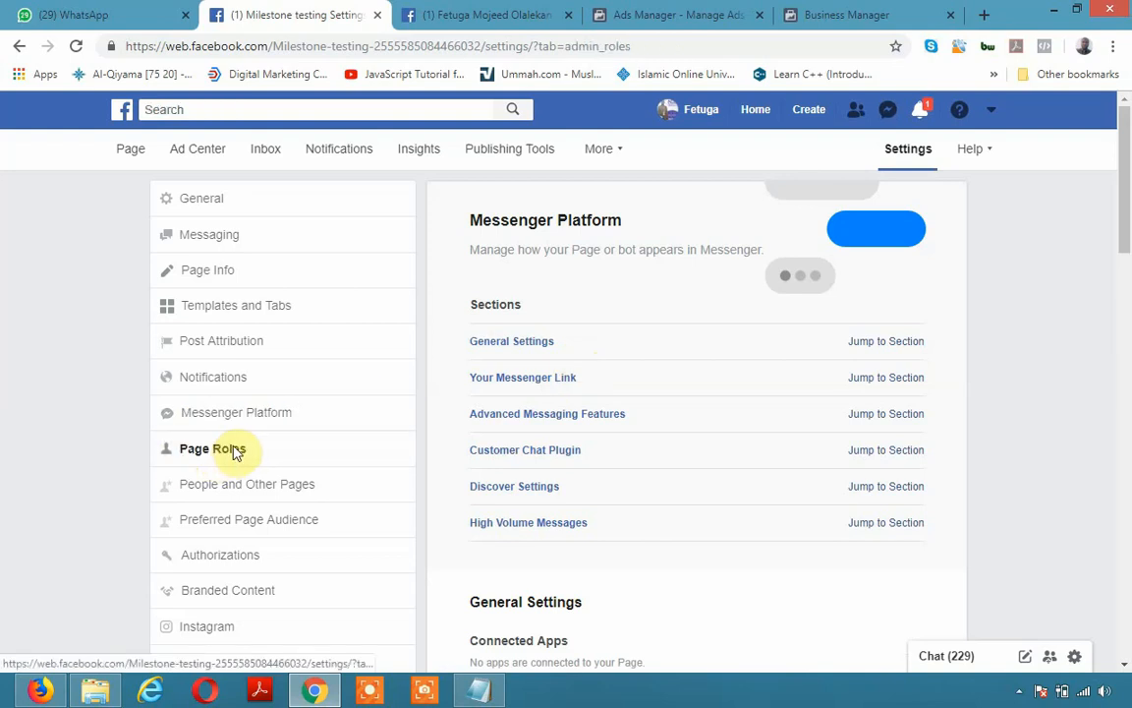
Open Page Roles, check the available roles, and review the single existing Admin entry
click(236, 453)
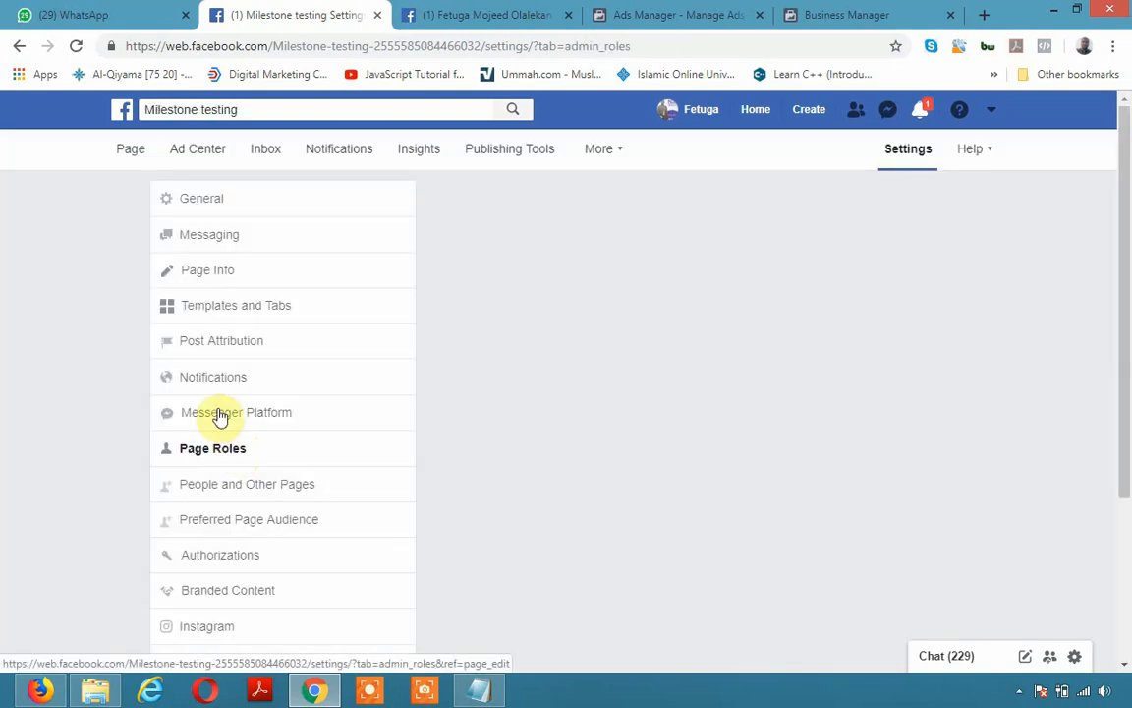
scroll(567, 456, down, 2)
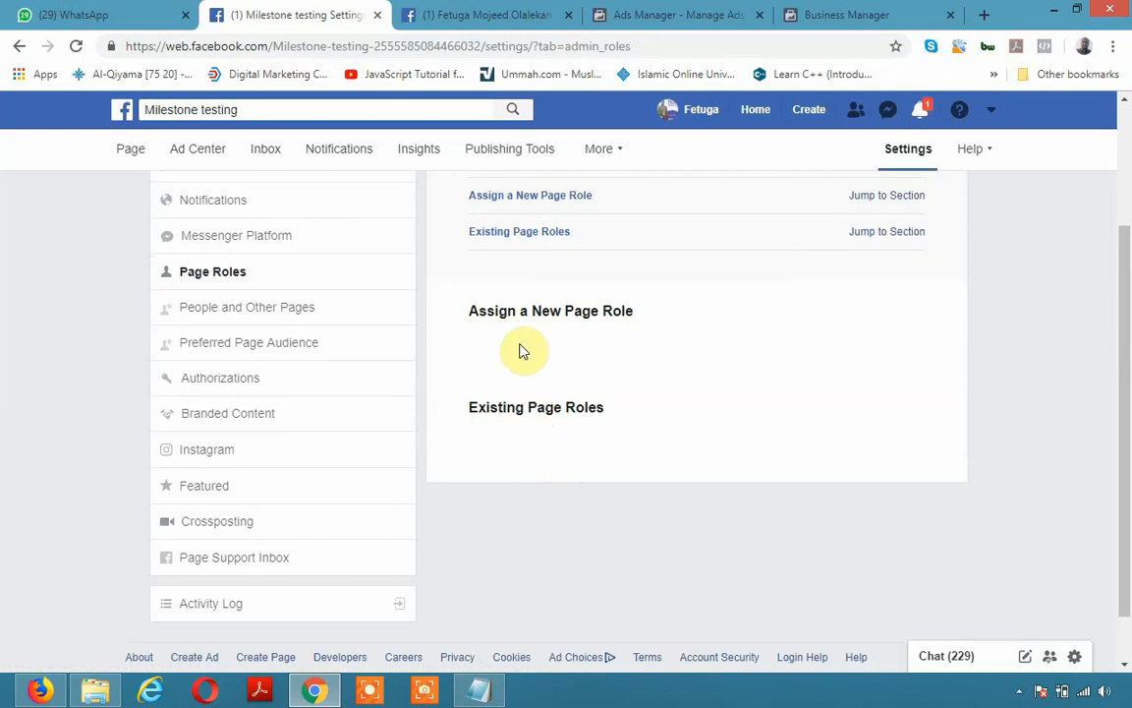
click(798, 362)
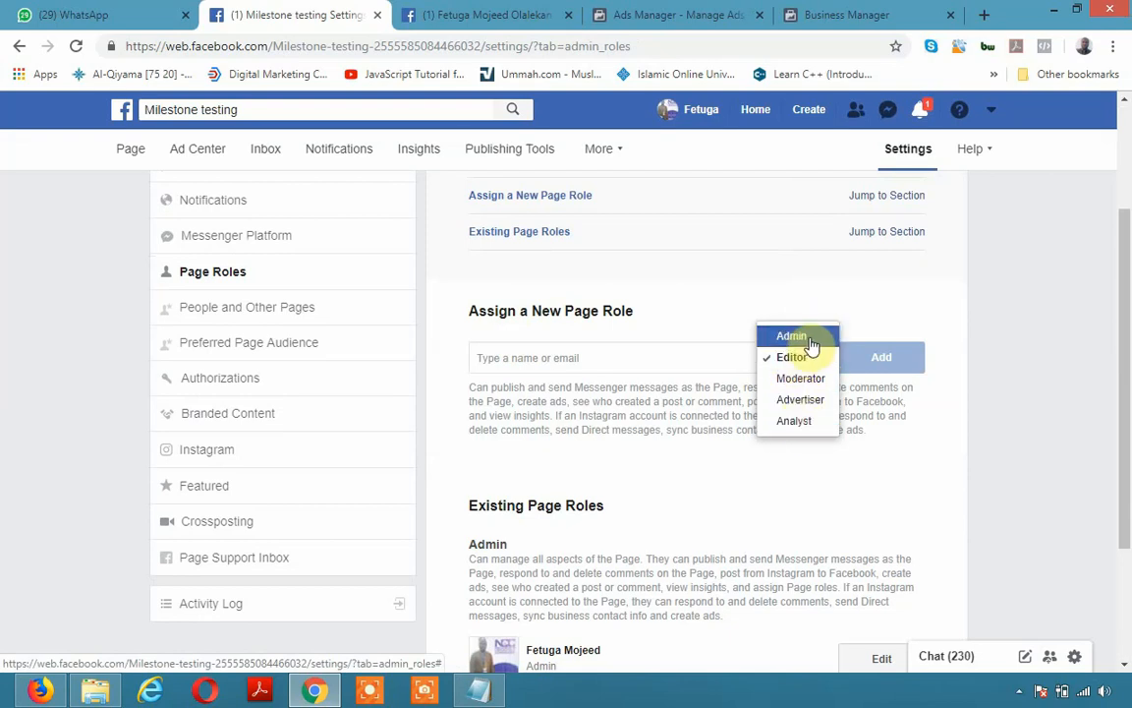
scroll(723, 570, down, 1)
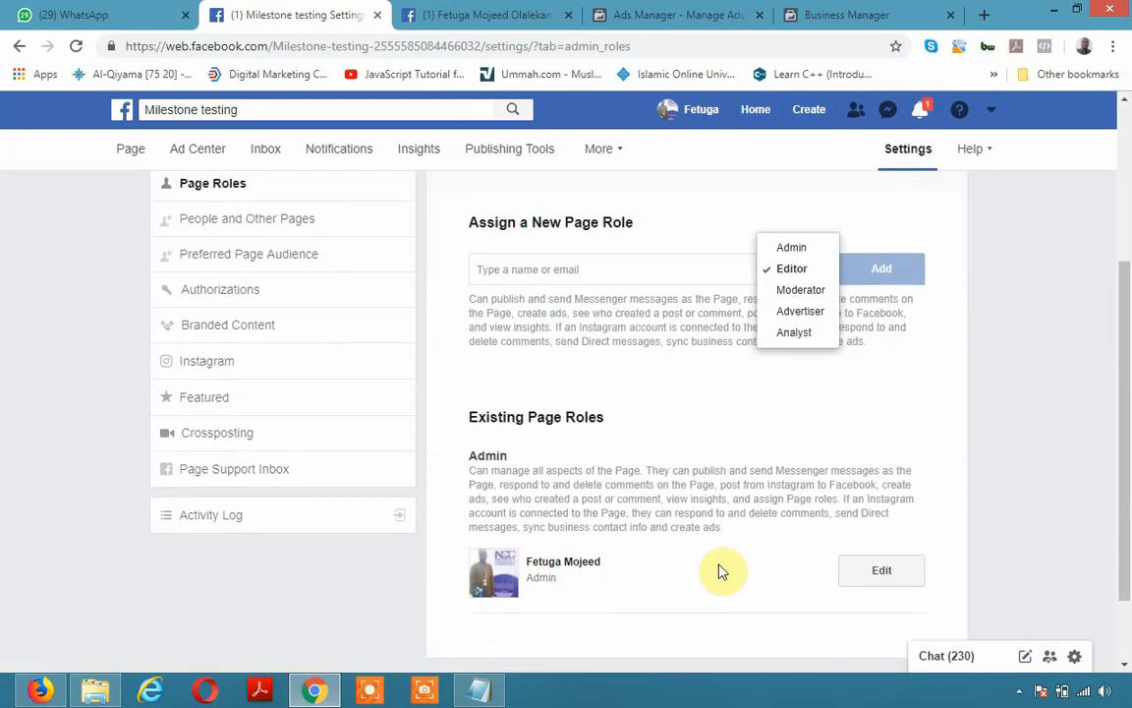
scroll(722, 570, down, 1)
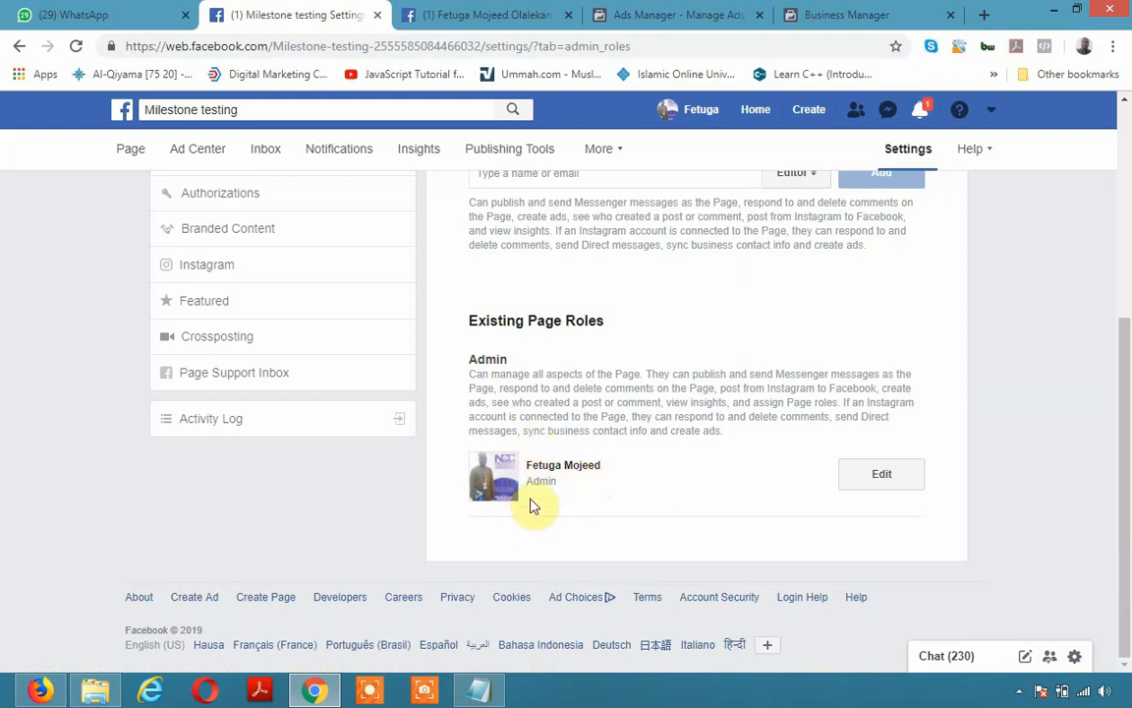
scroll(543, 513, up, 3)
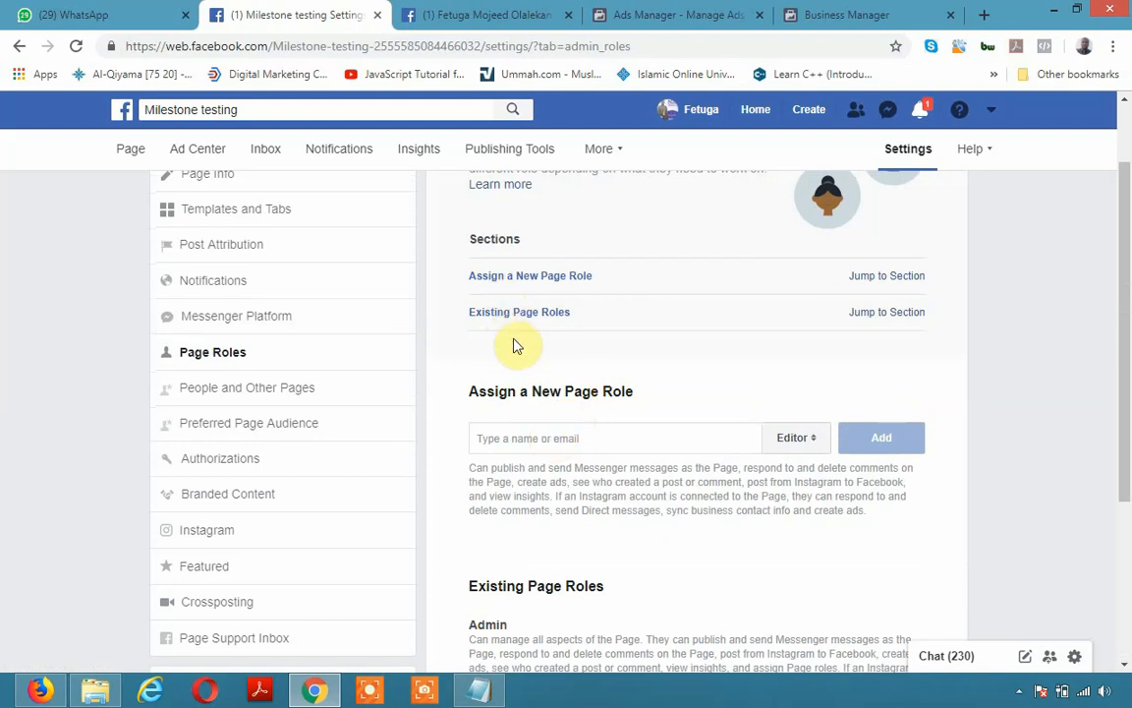
scroll(561, 545, down, 3)
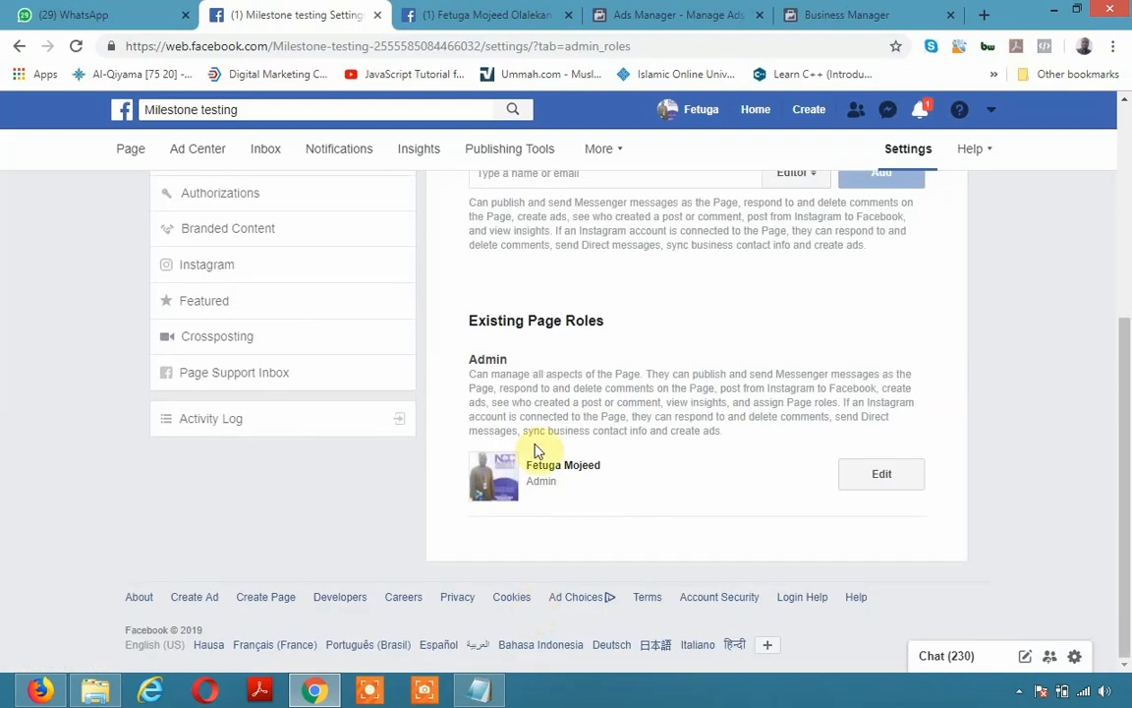
double_click(531, 483)
scroll(642, 493, up, 3)
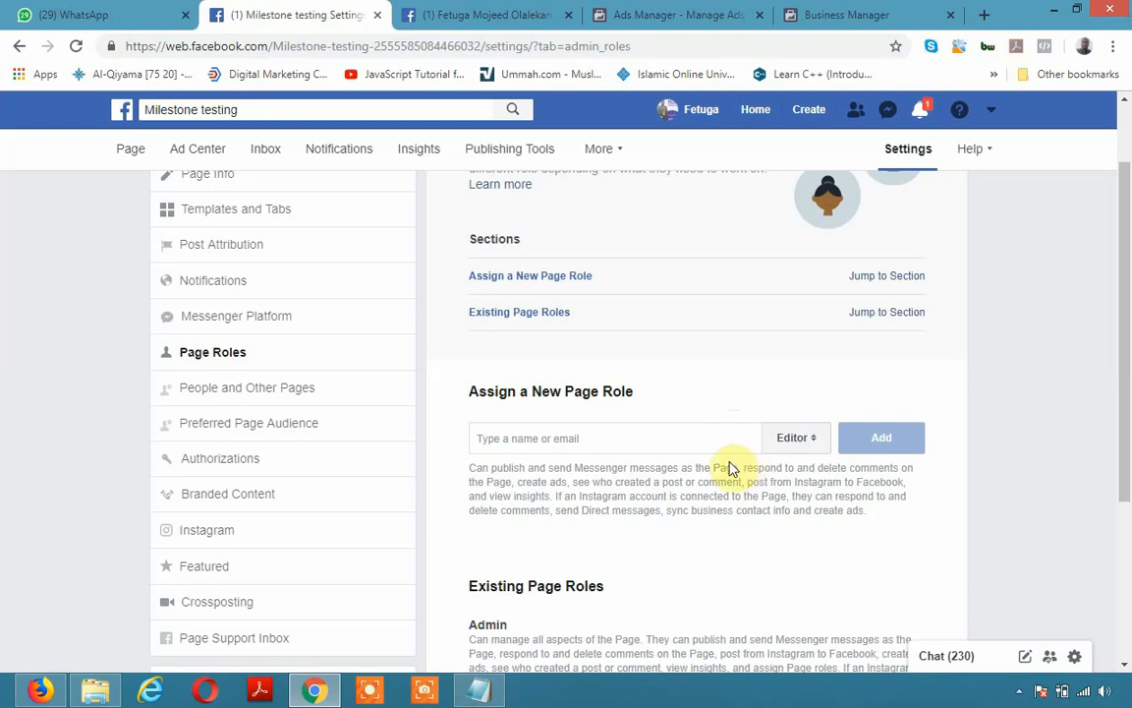
Preview the Moderator and Advertiser role descriptions in the new-role dropdown
click(790, 441)
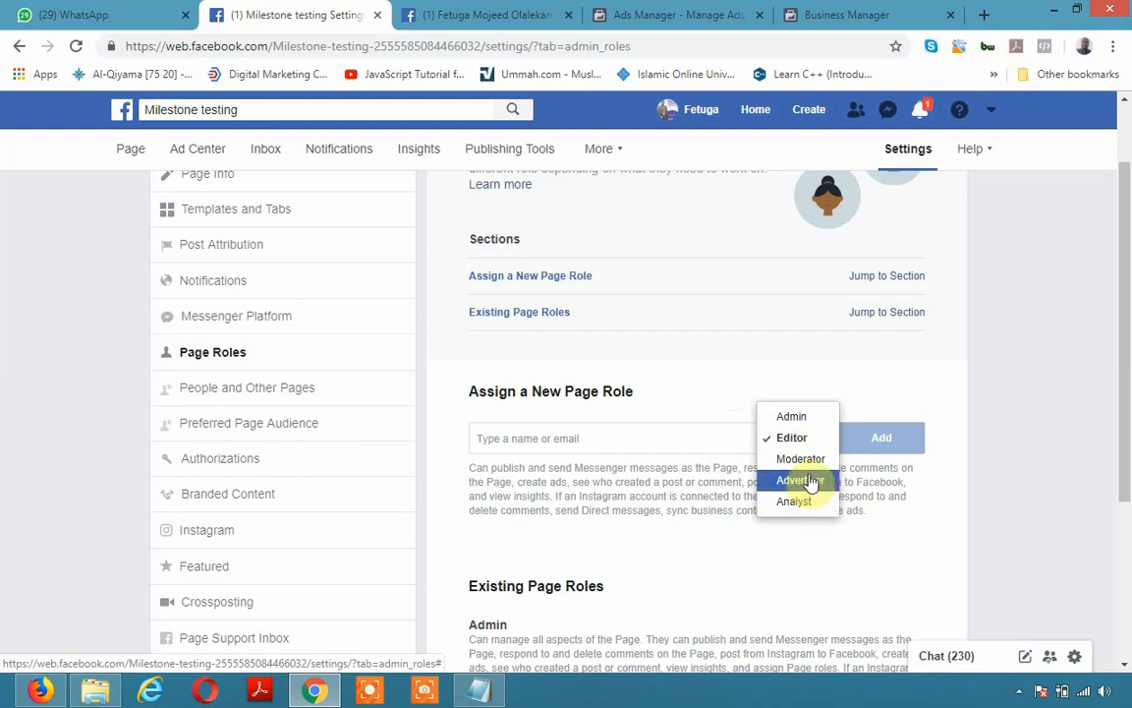
click(807, 464)
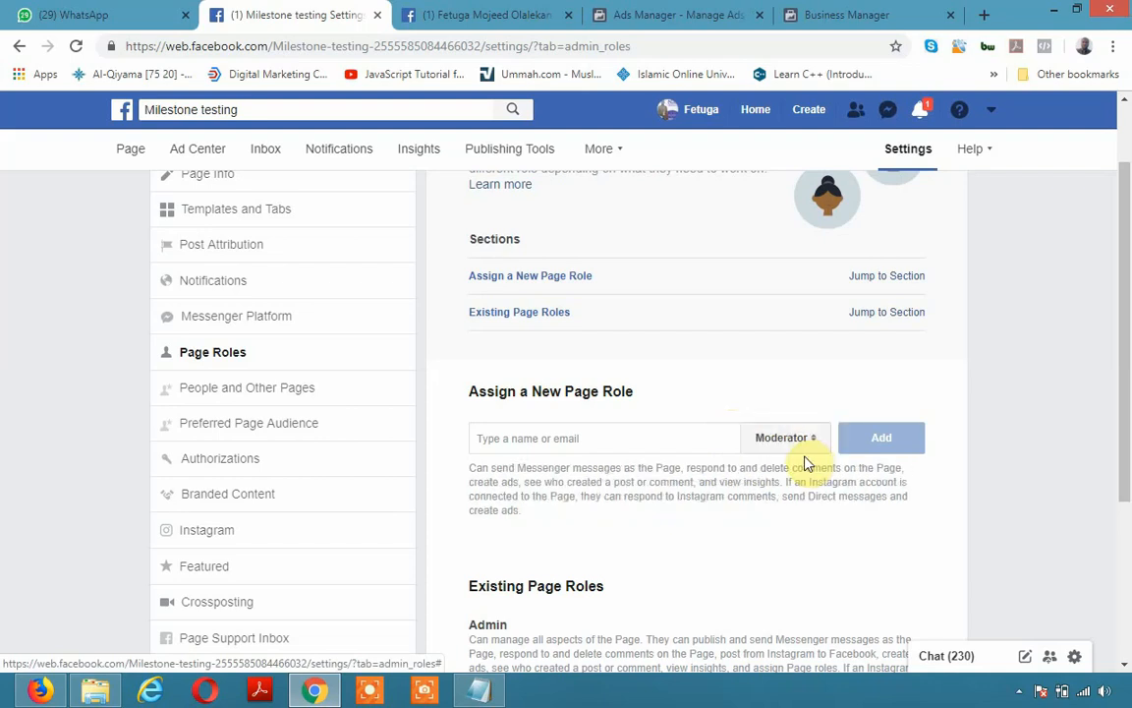
triple_click(439, 468)
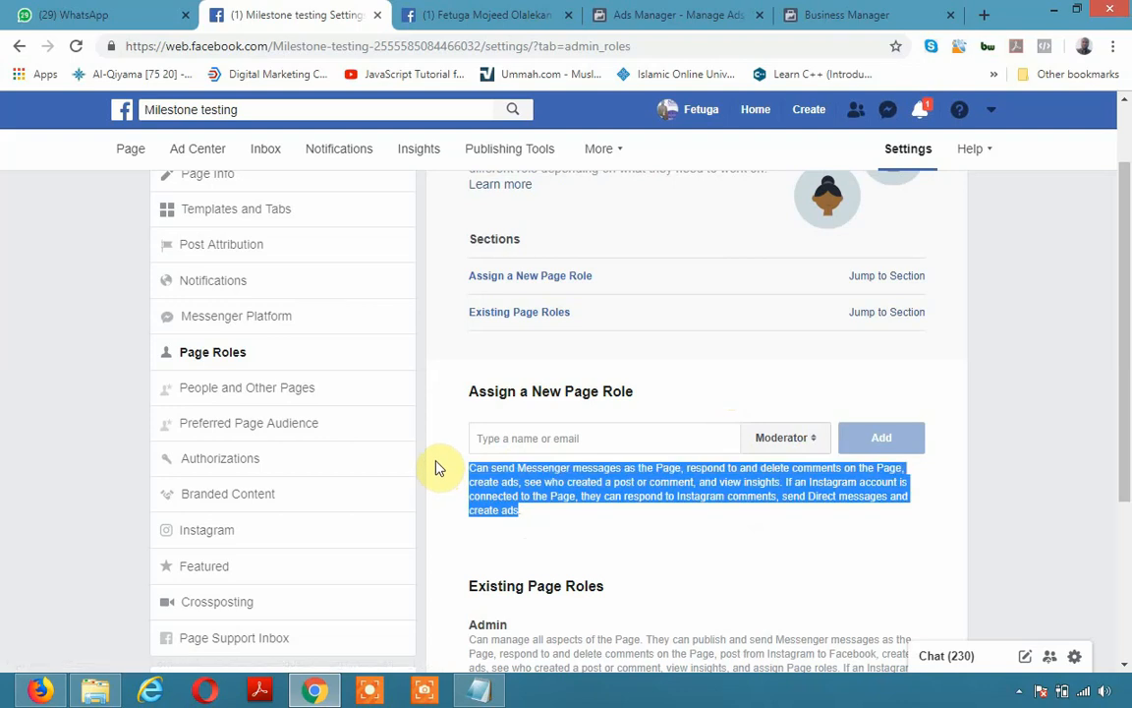
click(778, 439)
click(778, 439)
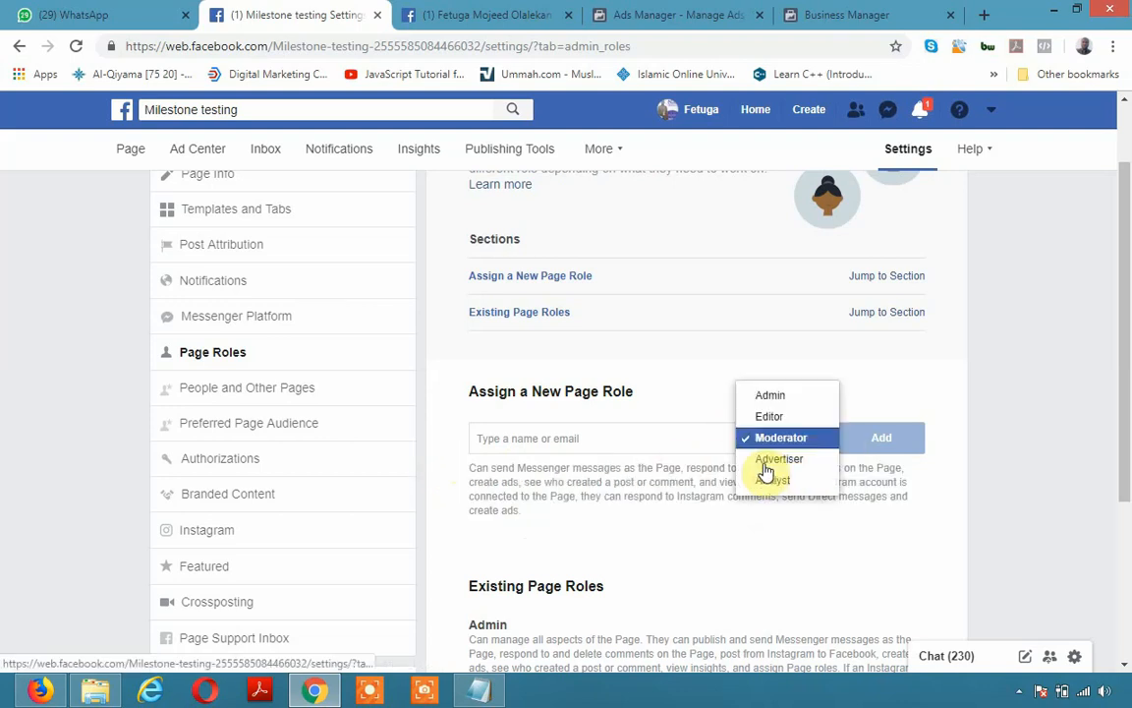
click(777, 459)
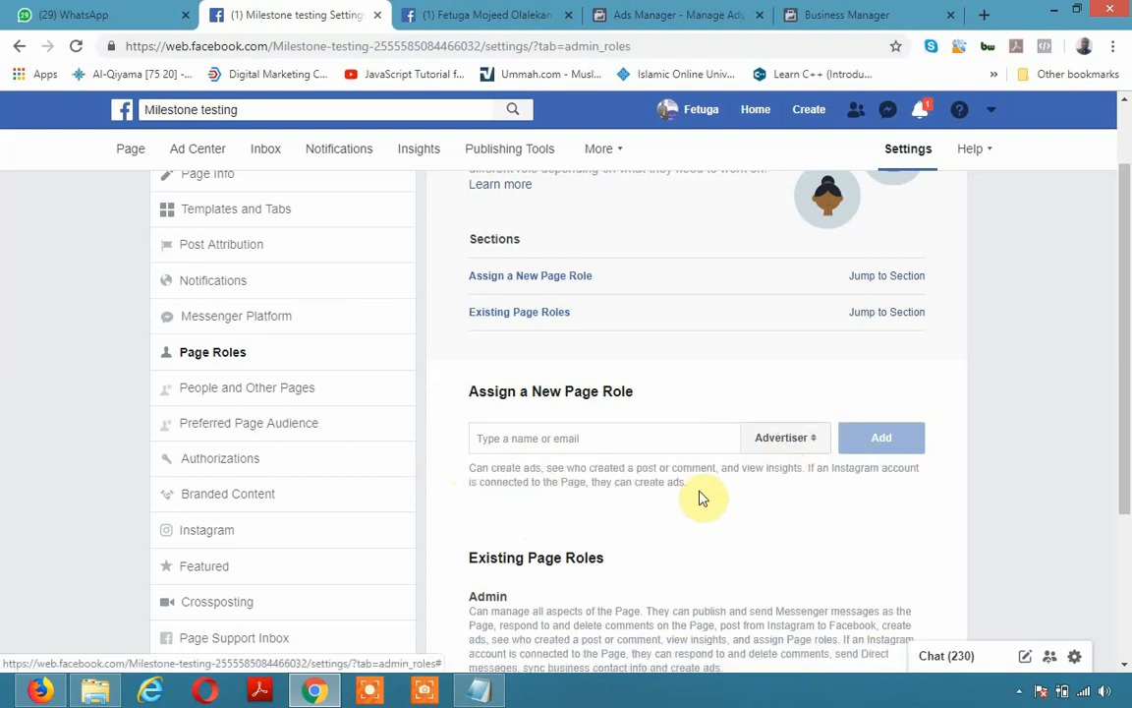
drag(701, 493, 395, 450)
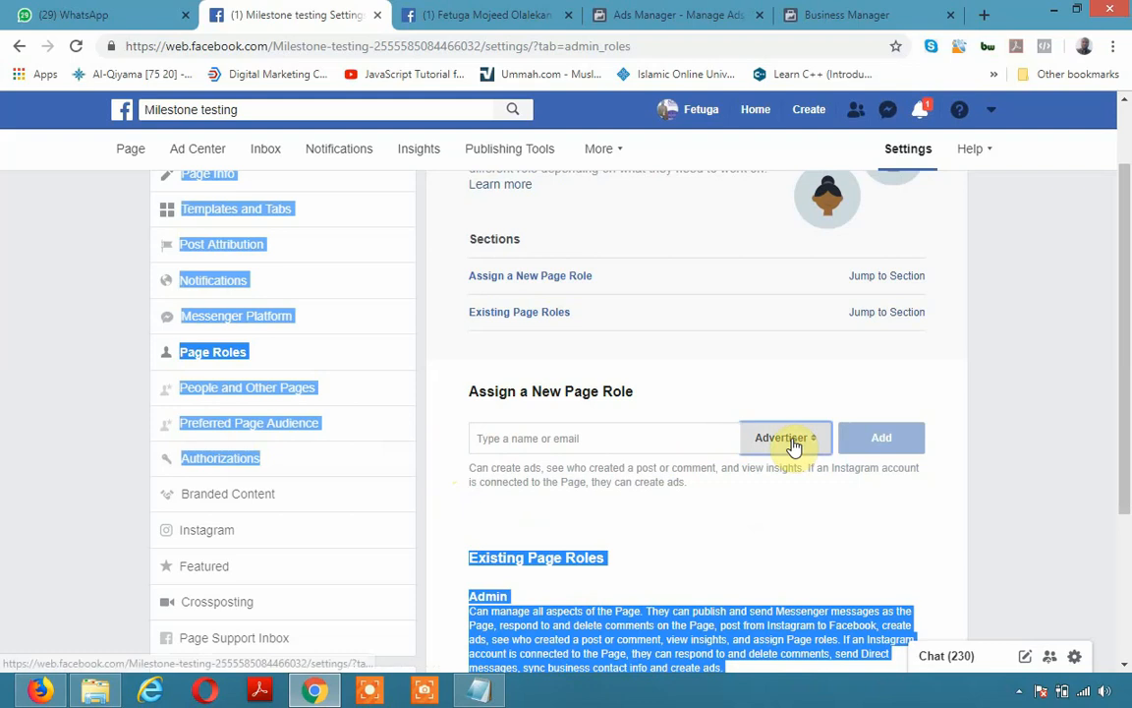
click(792, 448)
click(539, 458)
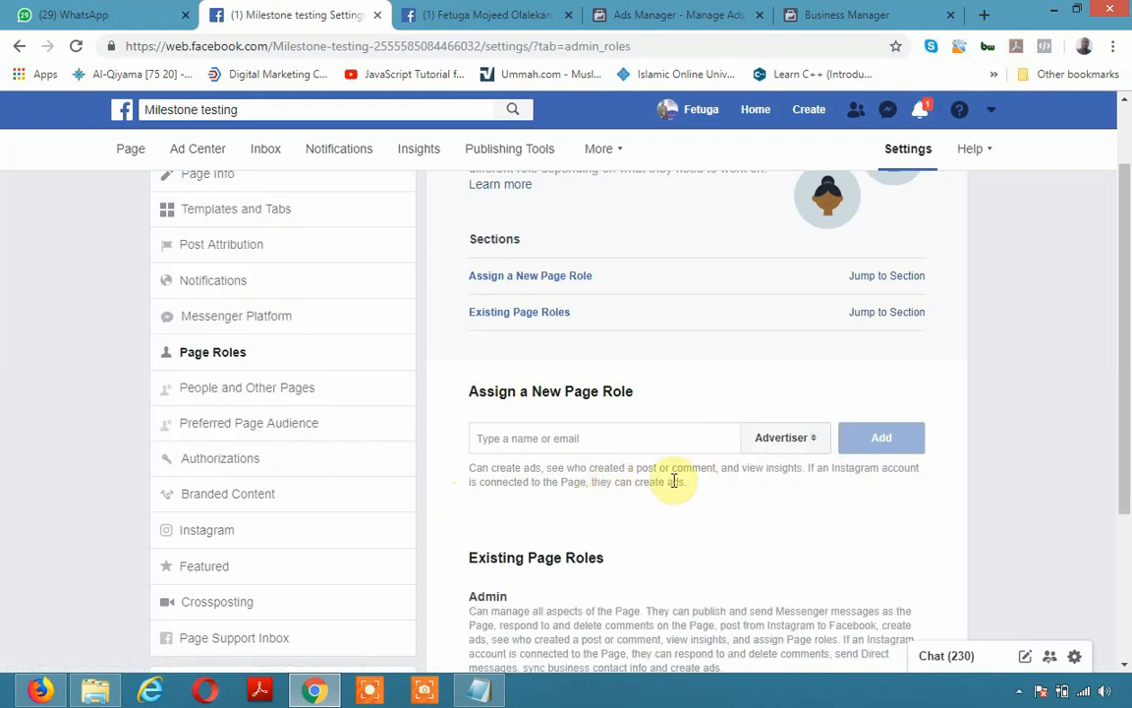
Preview the Analyst role, switch back to Admin, then go to People and Other Pages
click(783, 438)
click(776, 462)
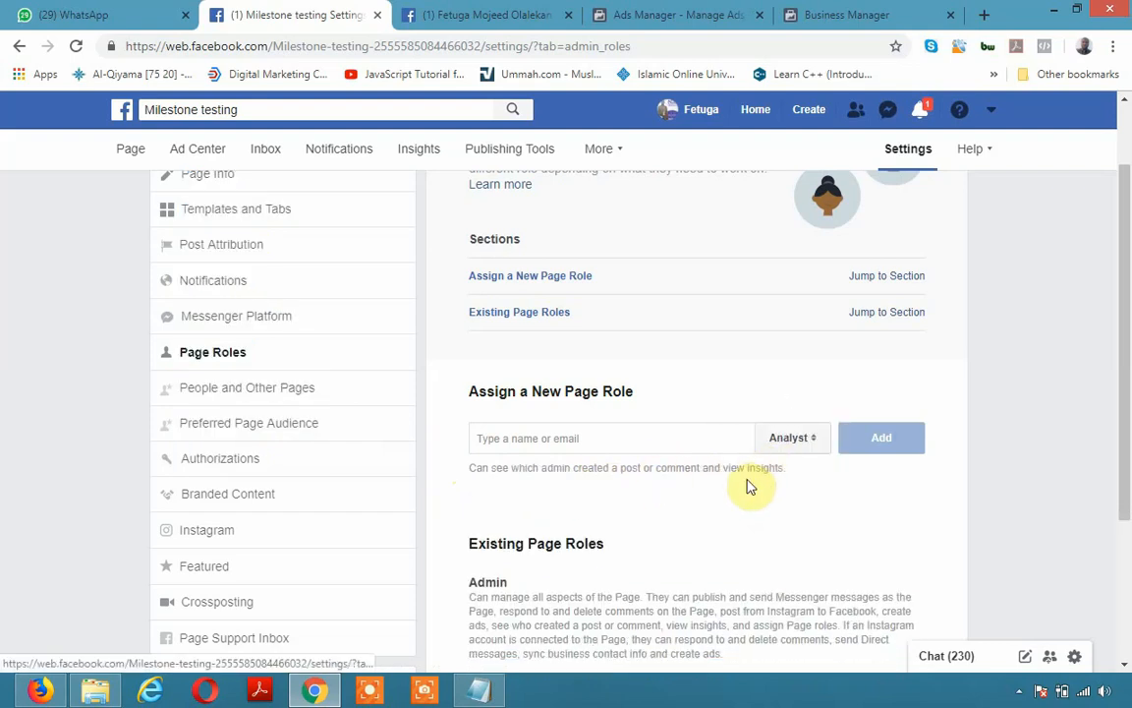
drag(816, 475, 497, 459)
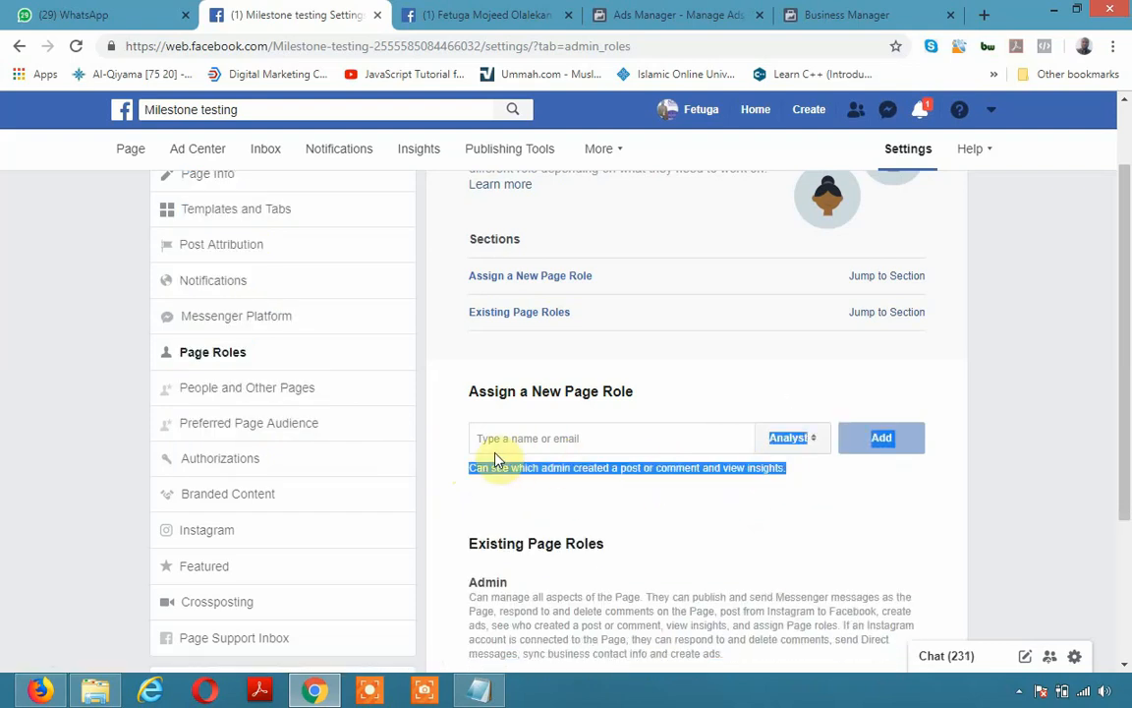
click(688, 414)
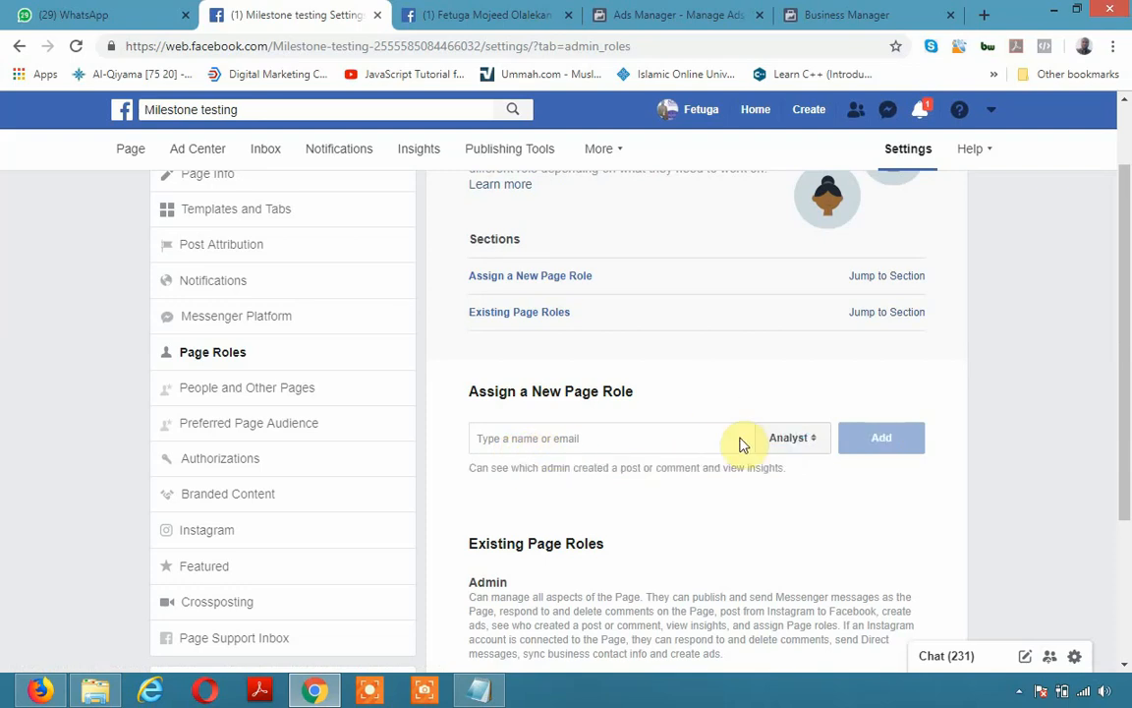
click(789, 450)
click(777, 355)
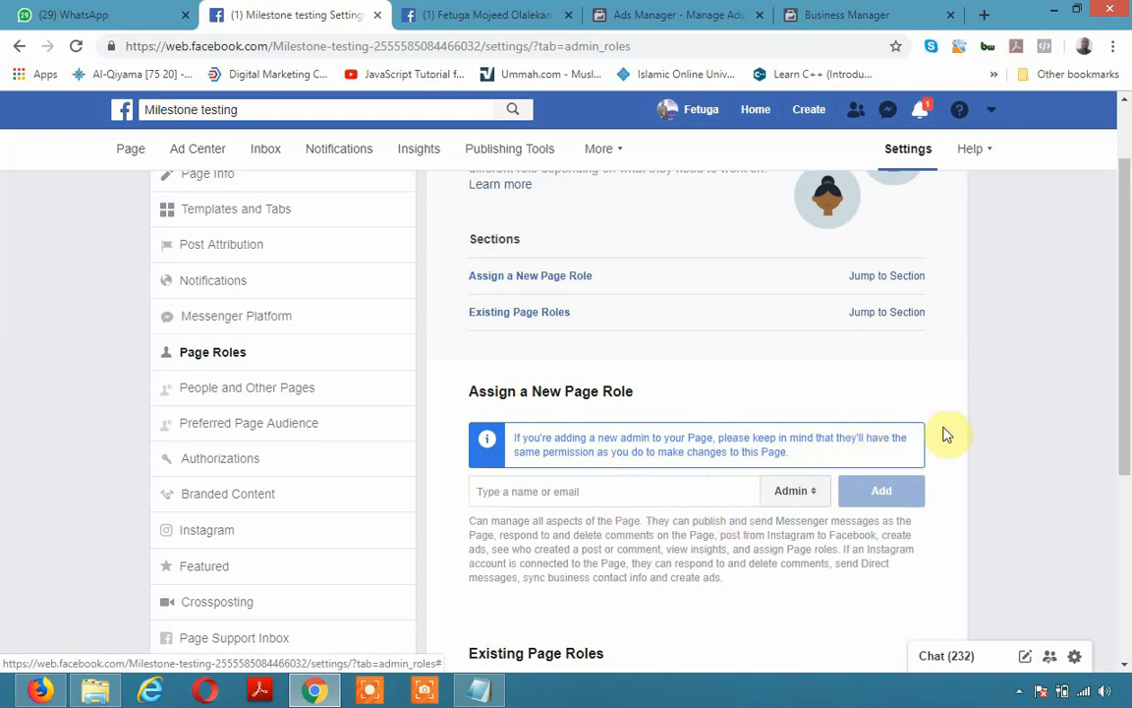
click(252, 394)
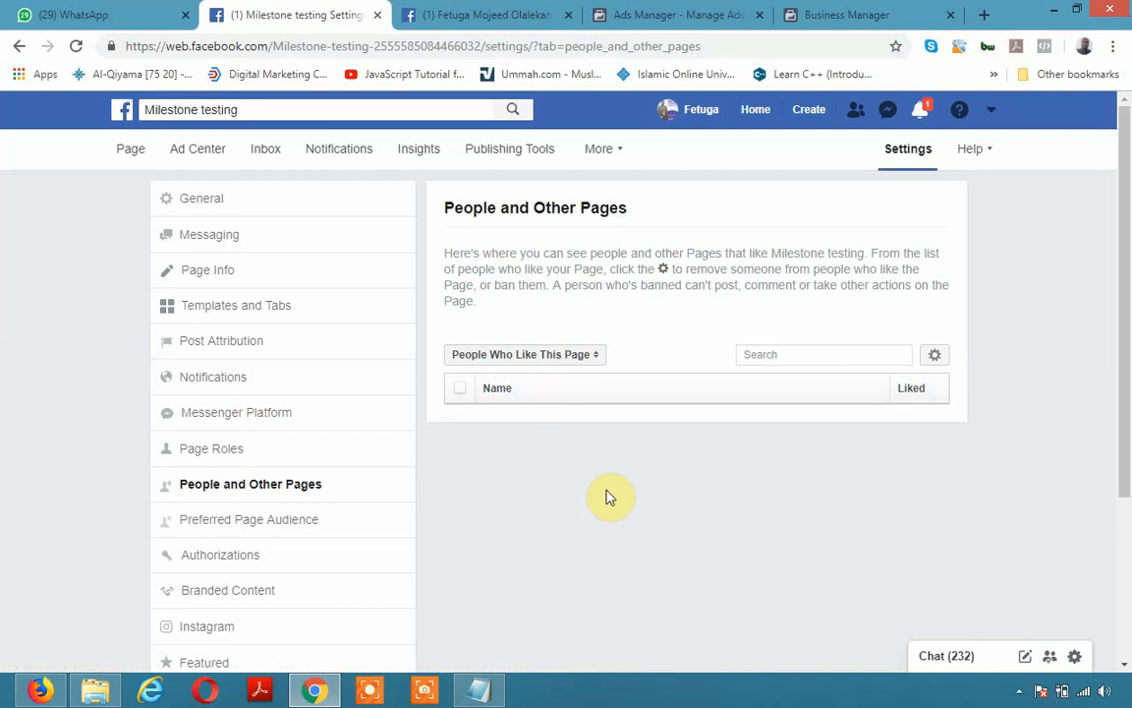
Check the People Who Like This Page choices unchanged, then open Preferred Page Audience settings
click(595, 359)
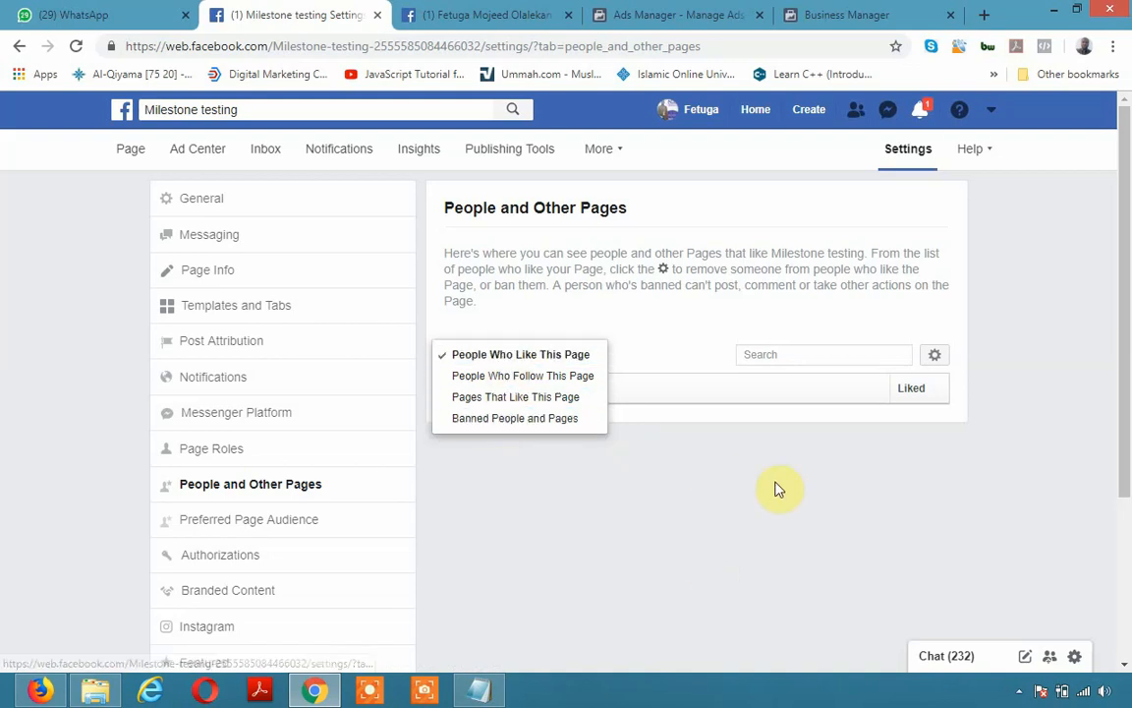
click(845, 475)
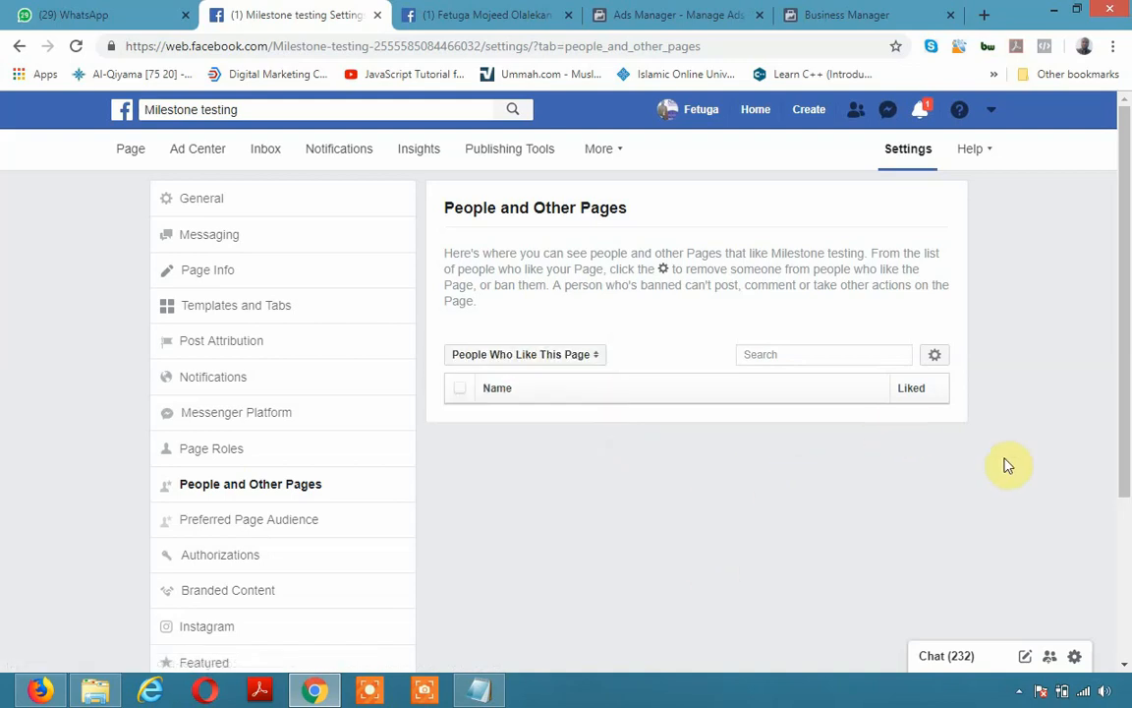
click(283, 523)
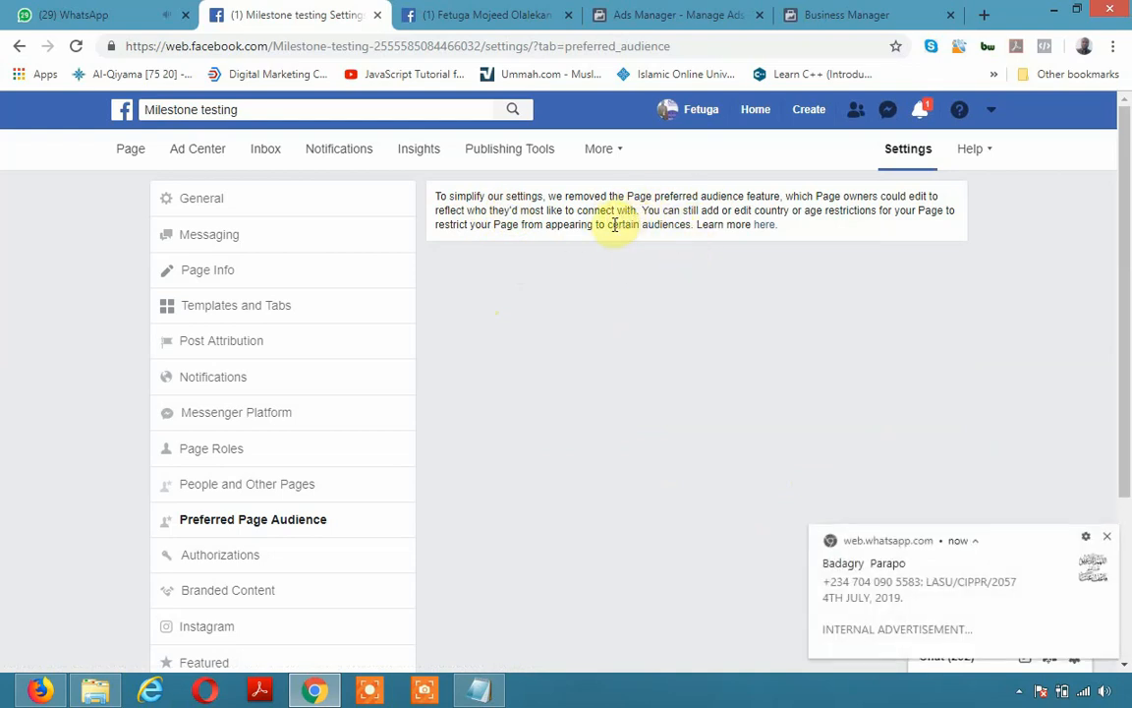
Dismiss the WhatsApp notification and look over the Authorizations country list, leaving the country unset
click(1106, 541)
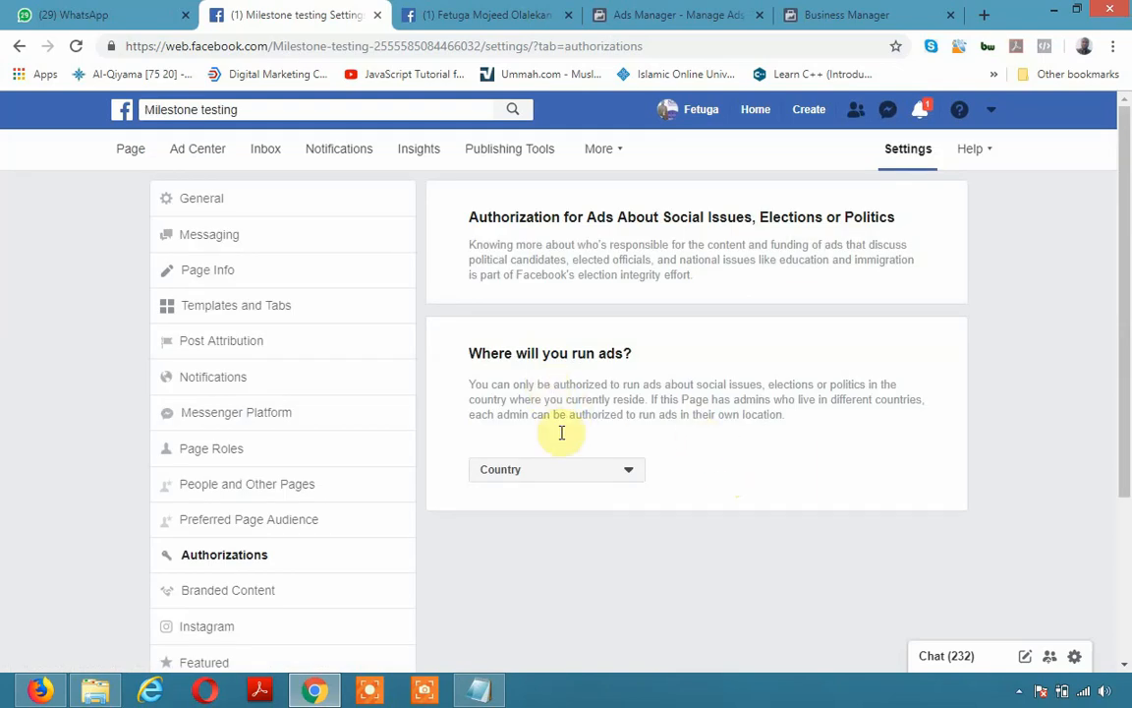
click(621, 472)
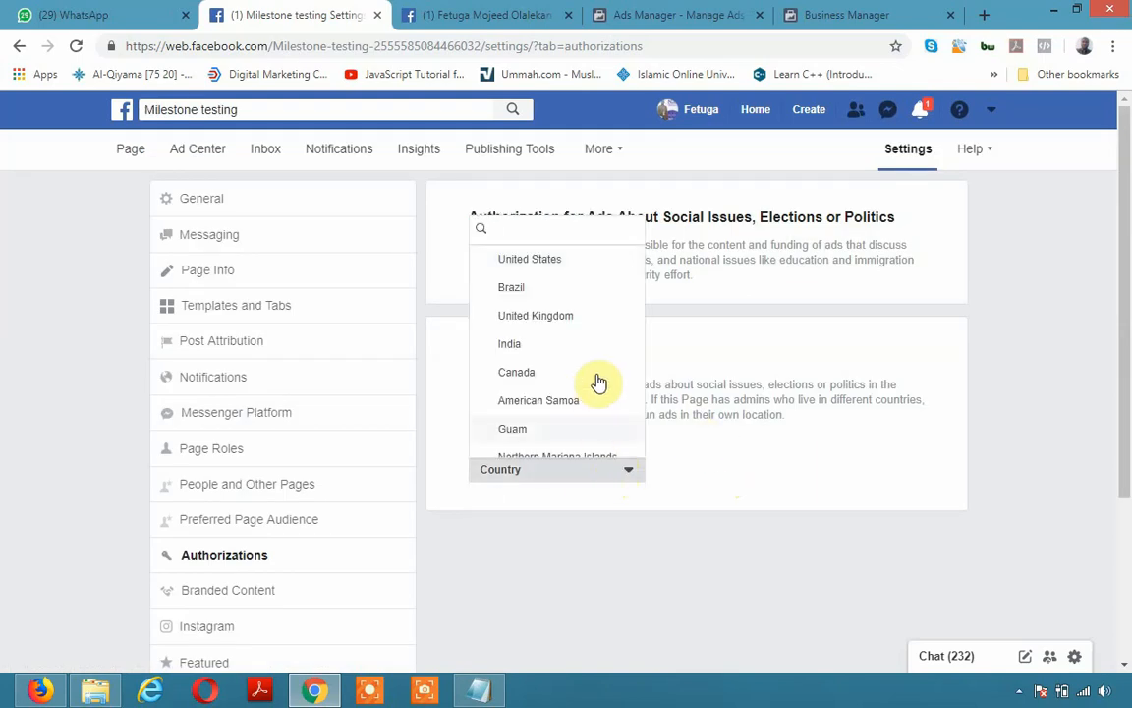
click(895, 469)
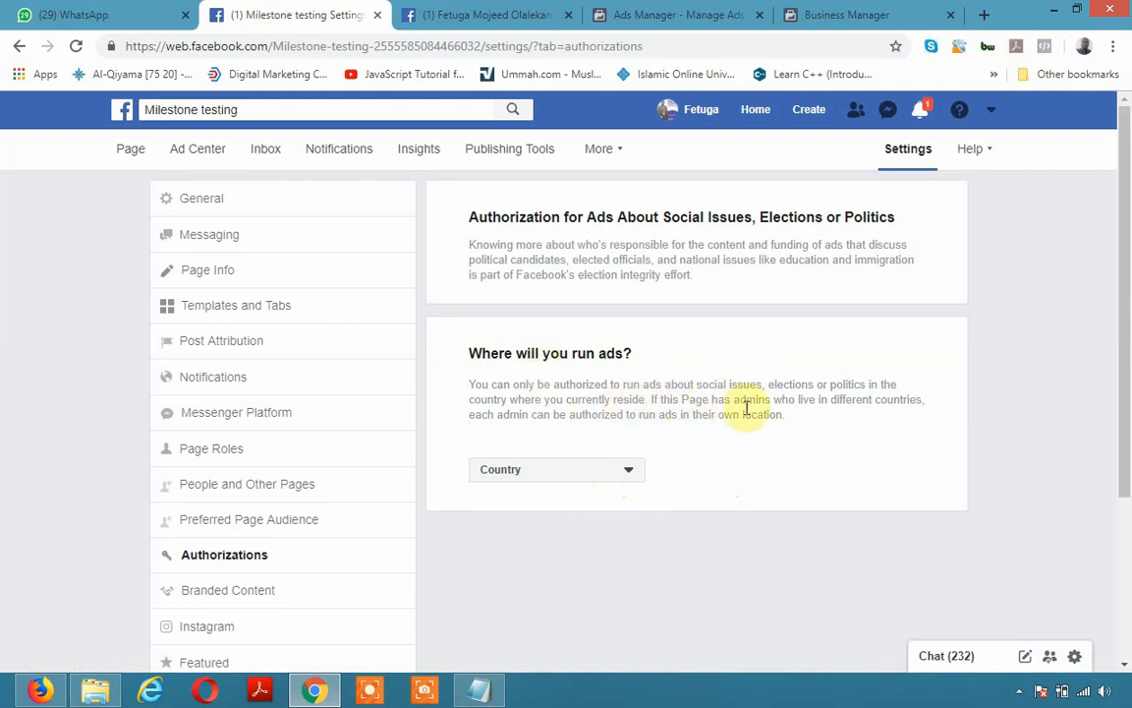
drag(794, 427, 425, 329)
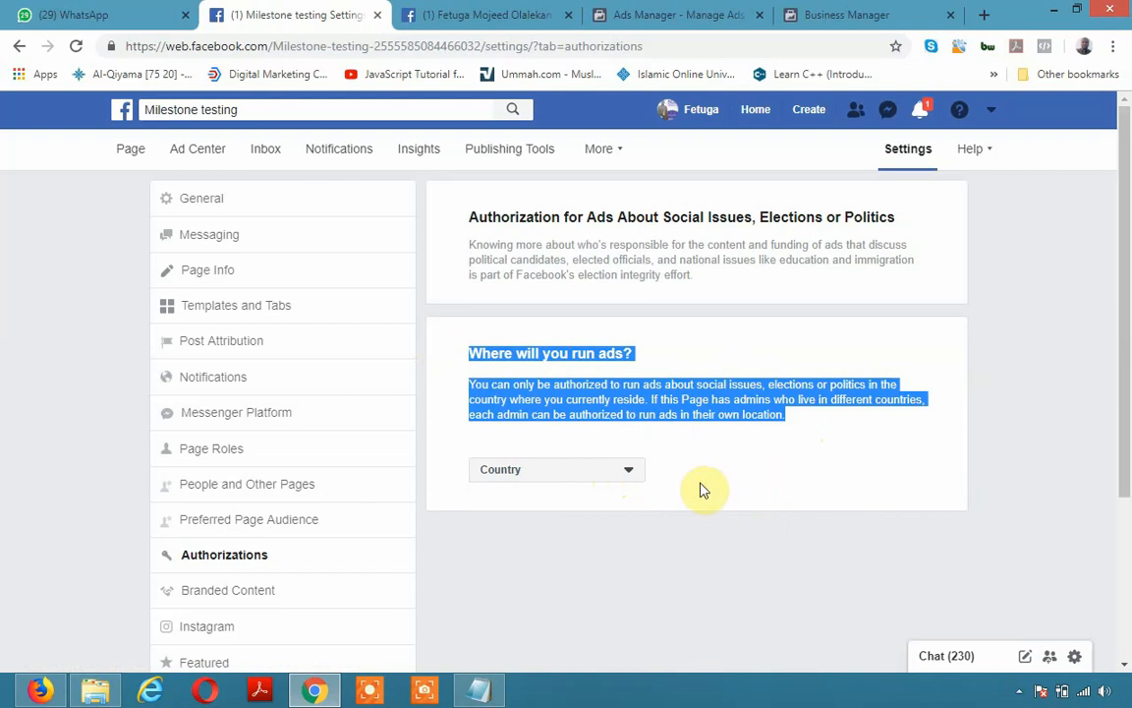
click(1007, 312)
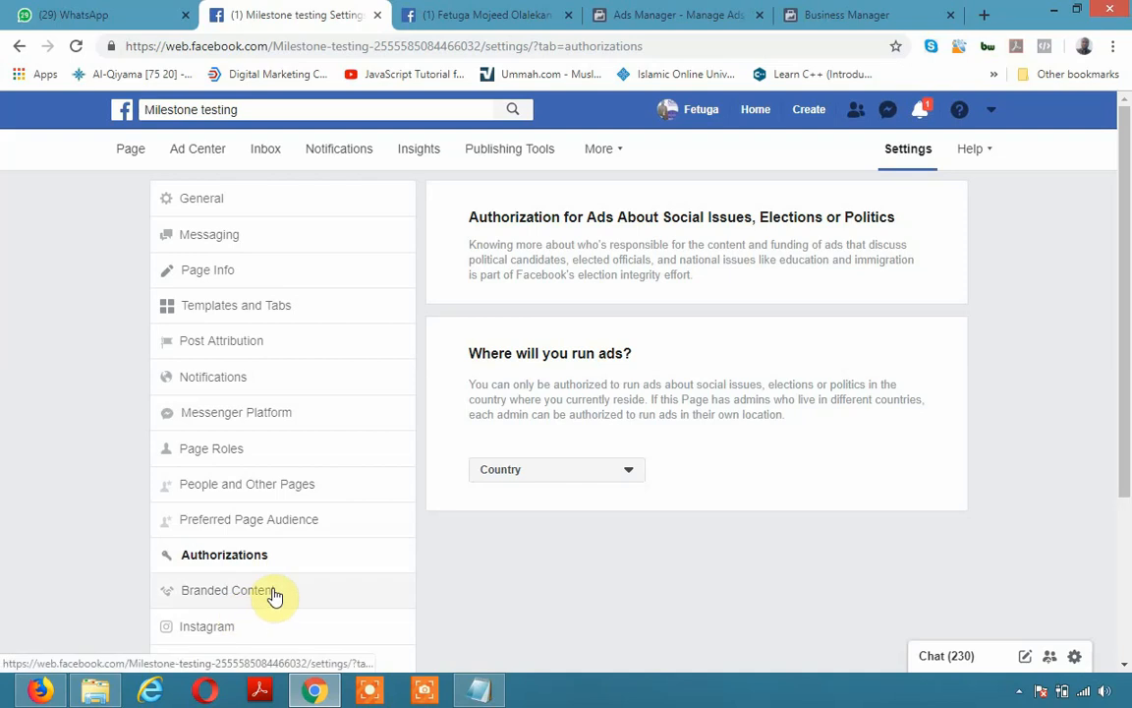
scroll(273, 597, down, 3)
Review Branded Content with Page Approvals off and no Blocked Pages, dismissing WhatsApp and Messenger notifications
click(230, 421)
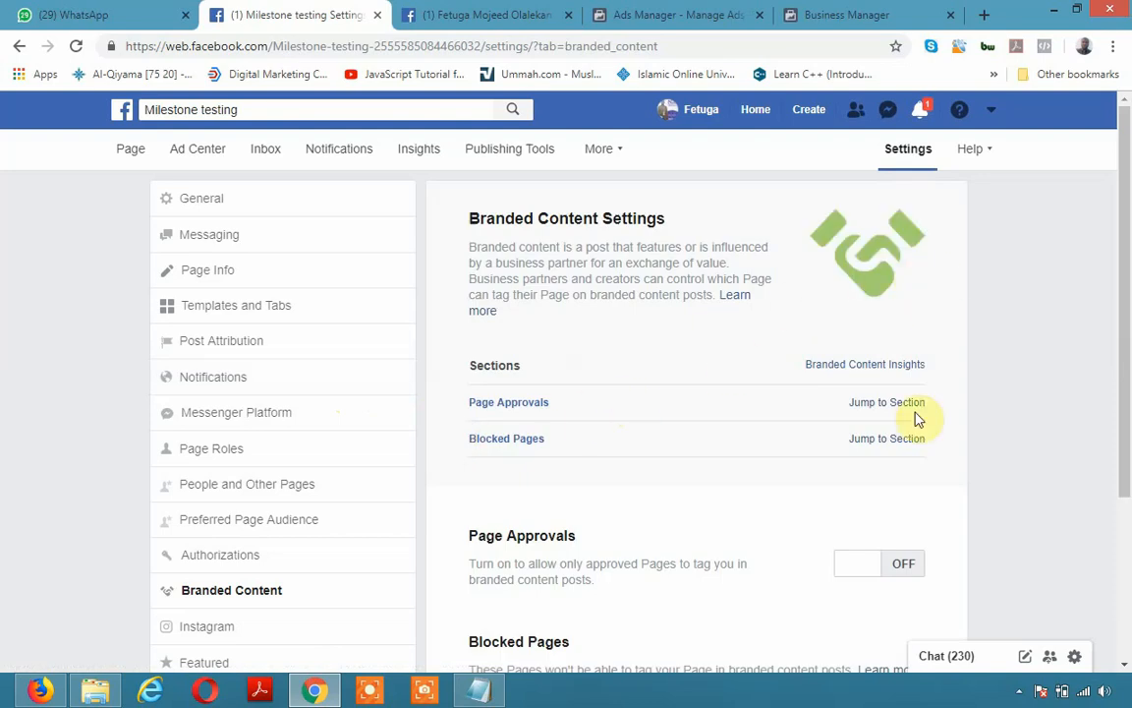
scroll(656, 483, down, 1)
scroll(658, 485, down, 2)
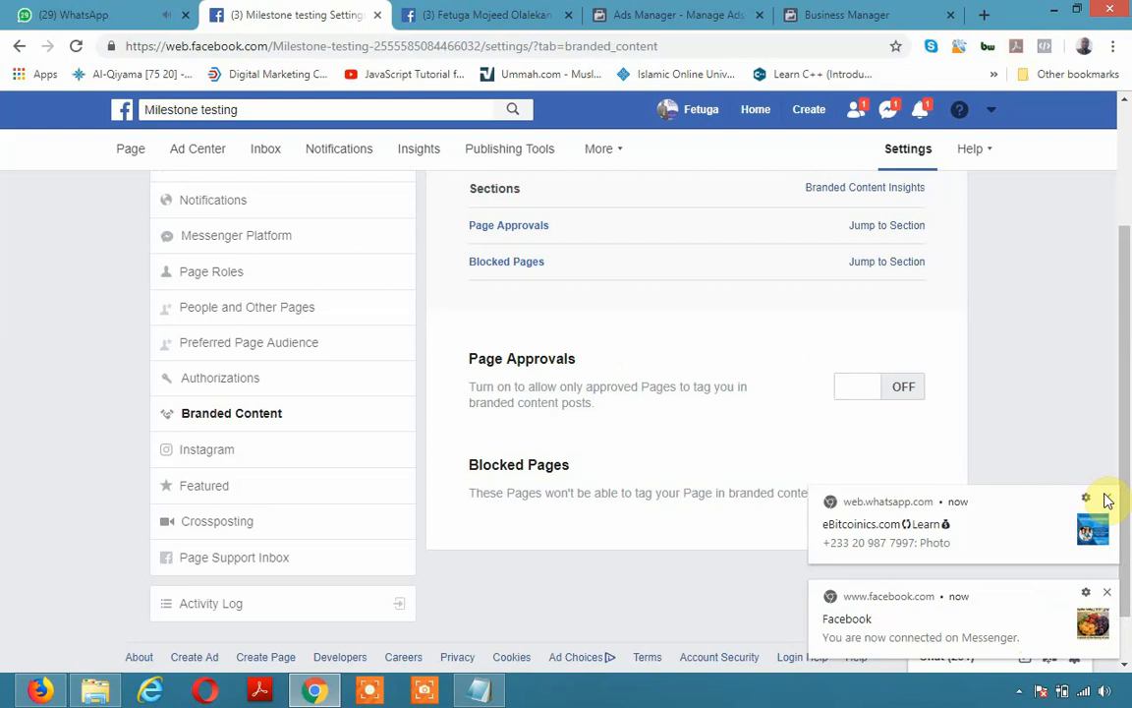
click(1108, 500)
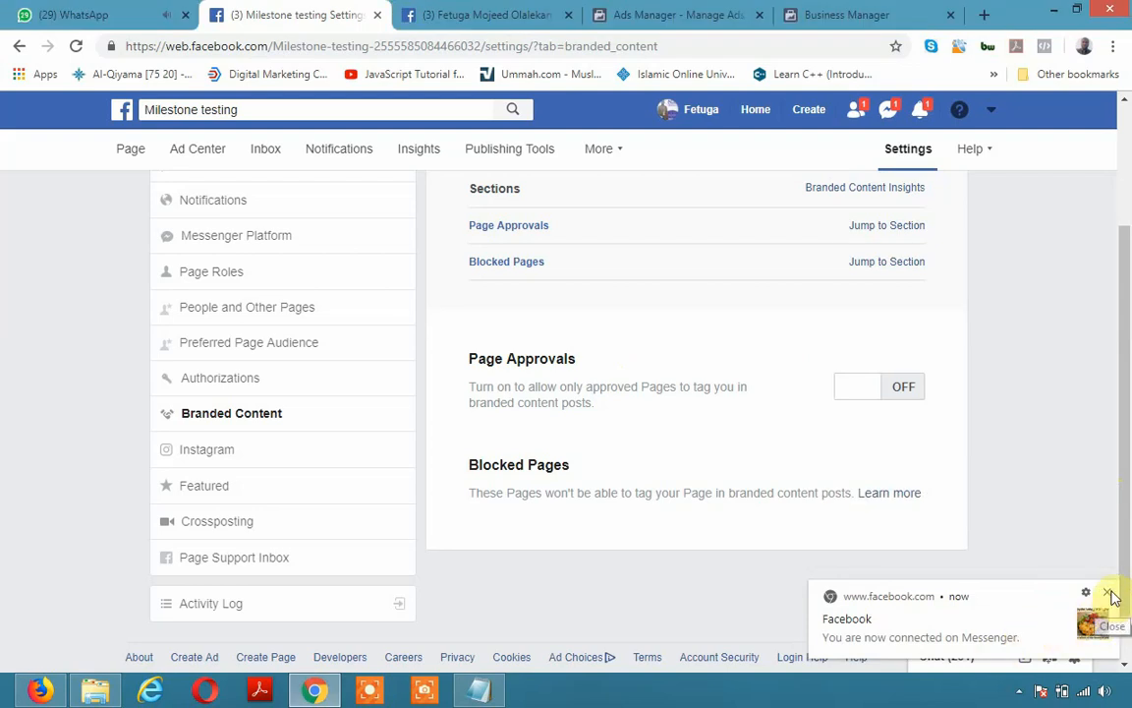
click(1107, 595)
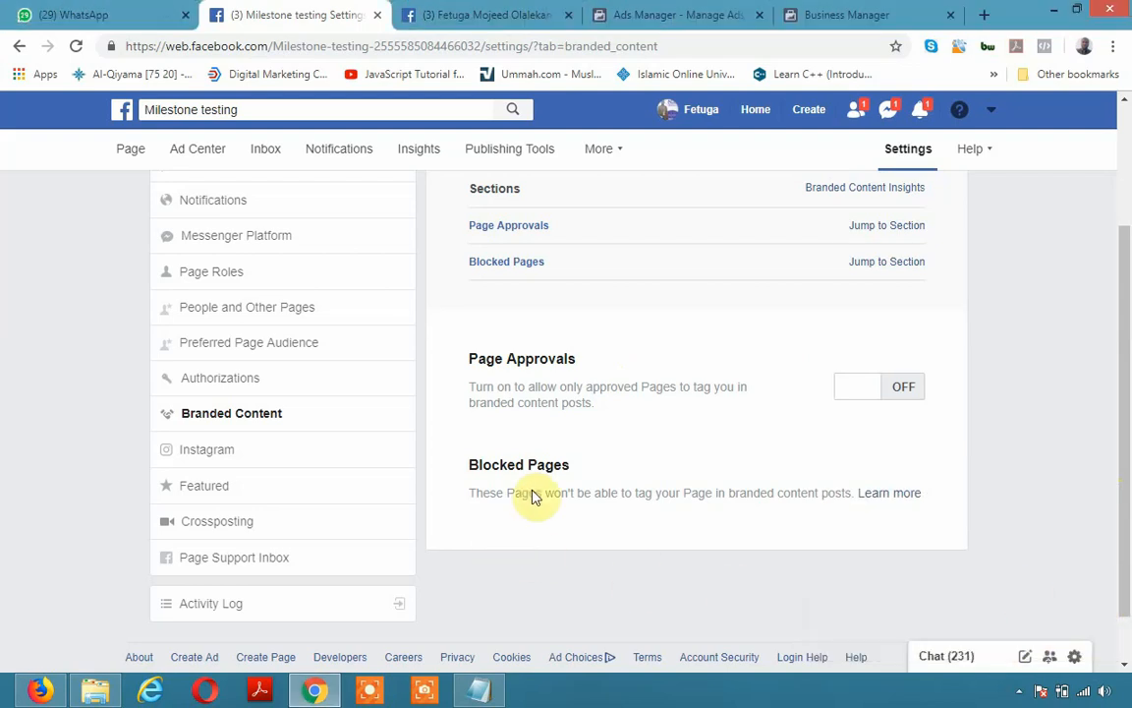
click(222, 451)
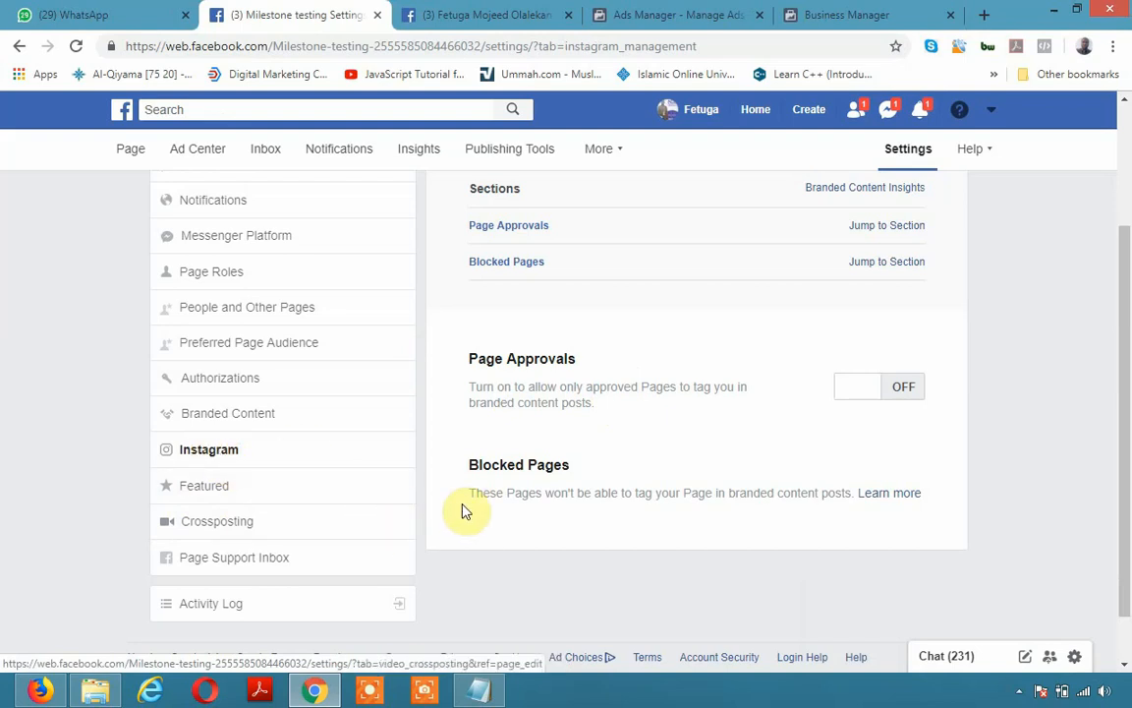
Reload the Instagram settings until Manage Instagram on Facebook appears, and check the More sections
click(212, 452)
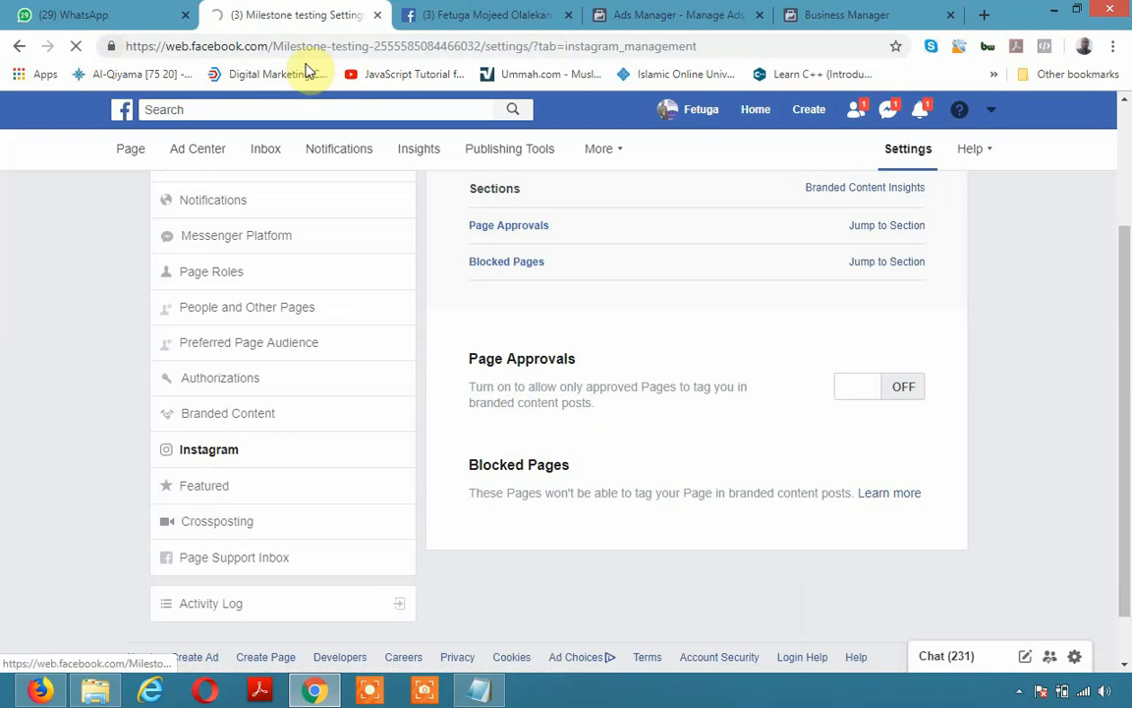
click(211, 453)
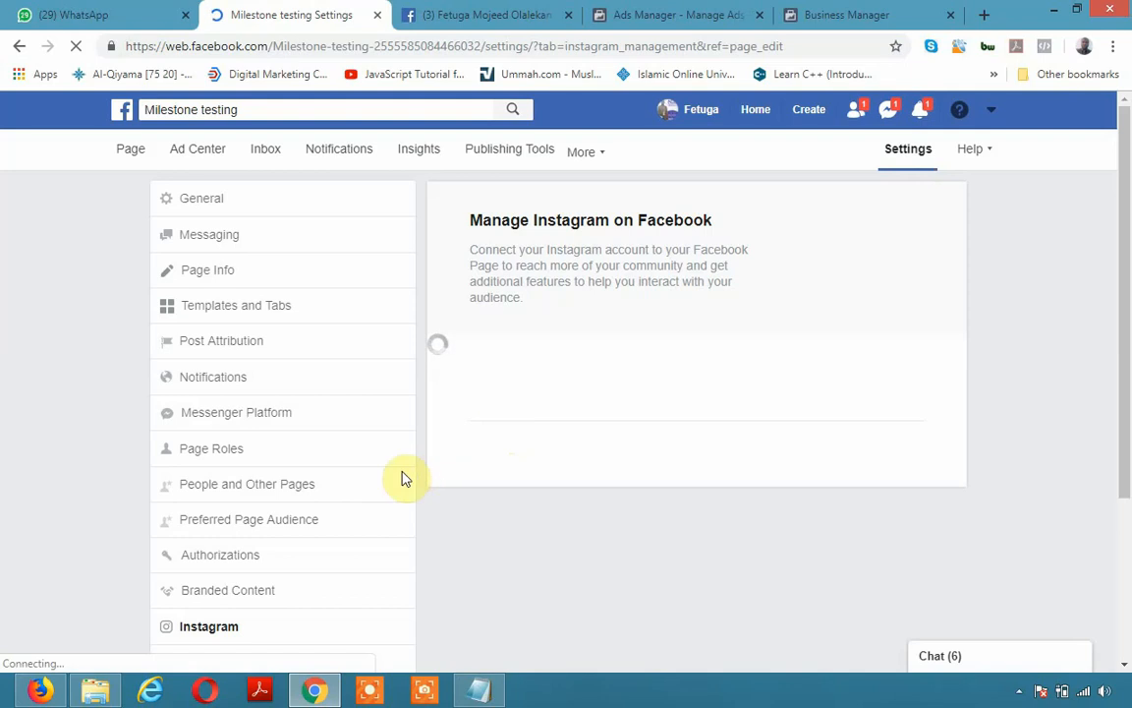
scroll(394, 480, down, 3)
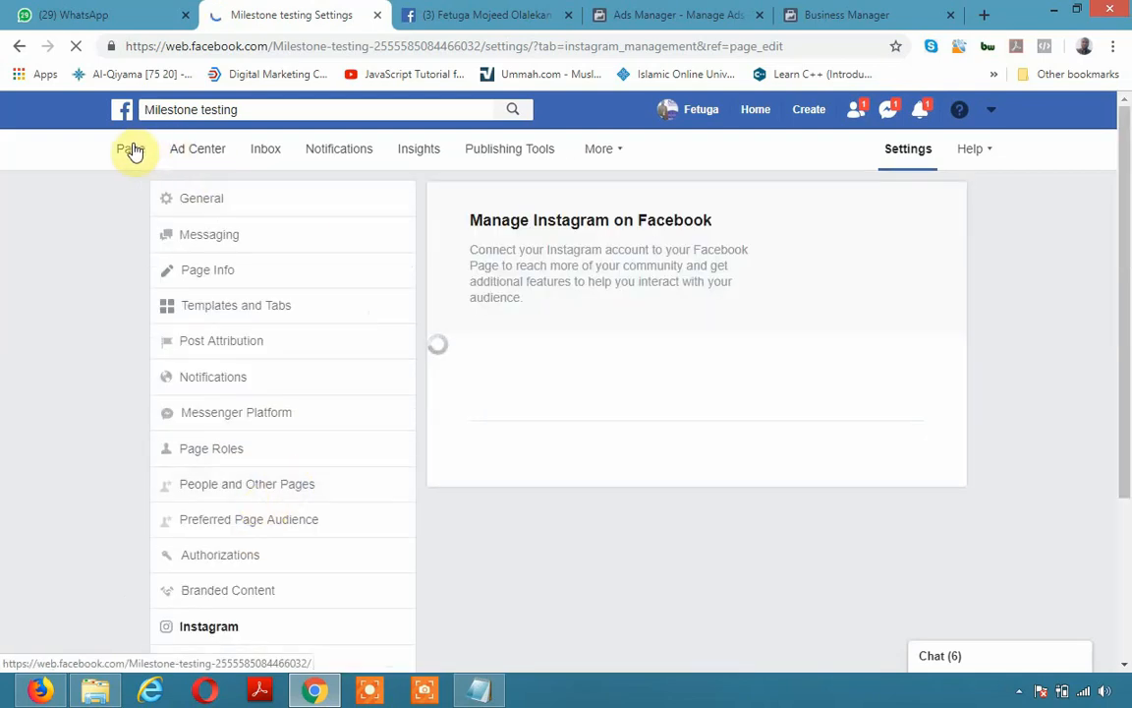
click(612, 147)
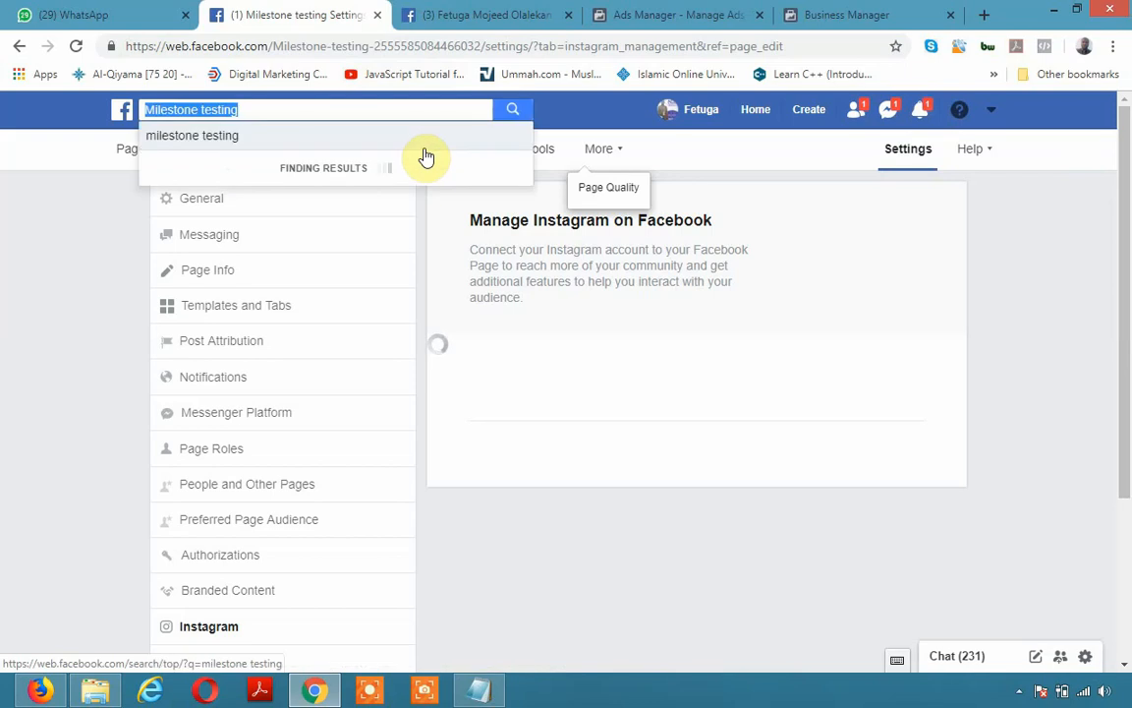
click(560, 98)
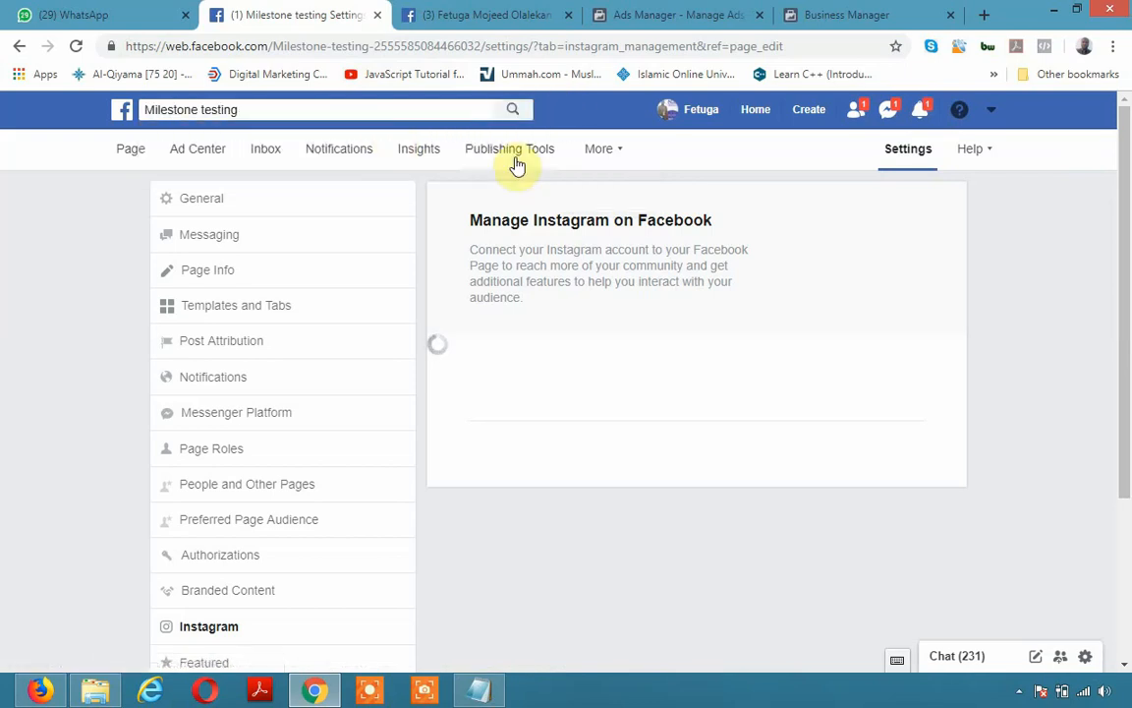
click(617, 154)
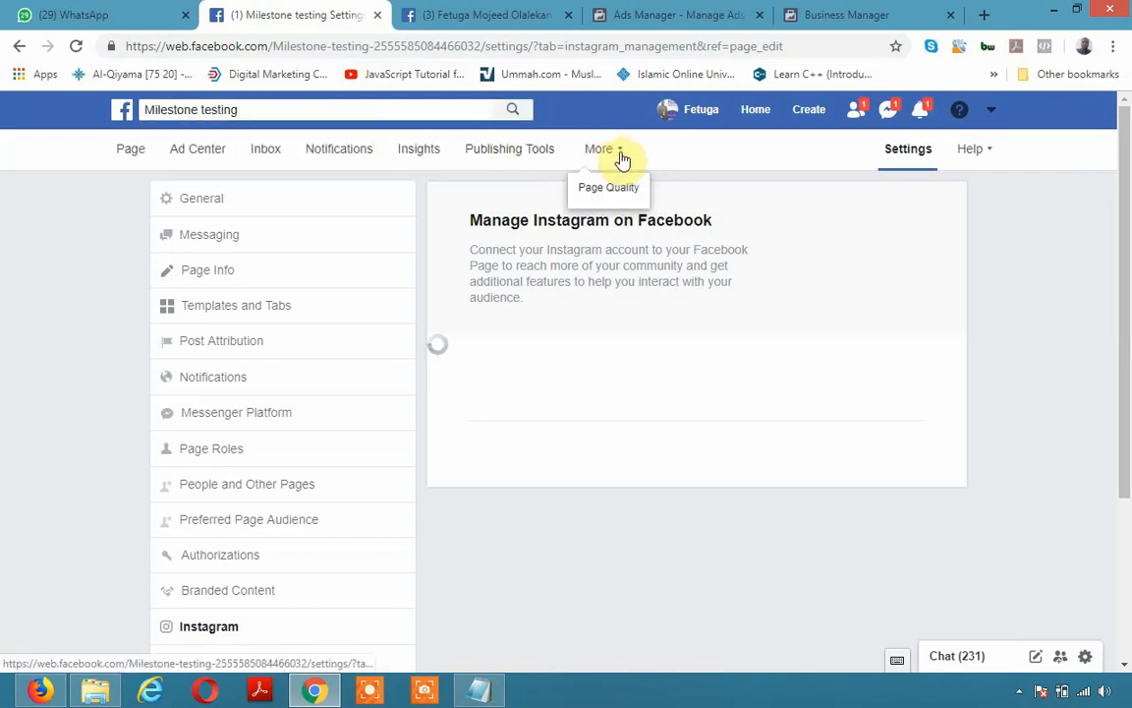
Bring up the FlashBack Express 5 Recorder window from the hidden tray icons
click(1020, 692)
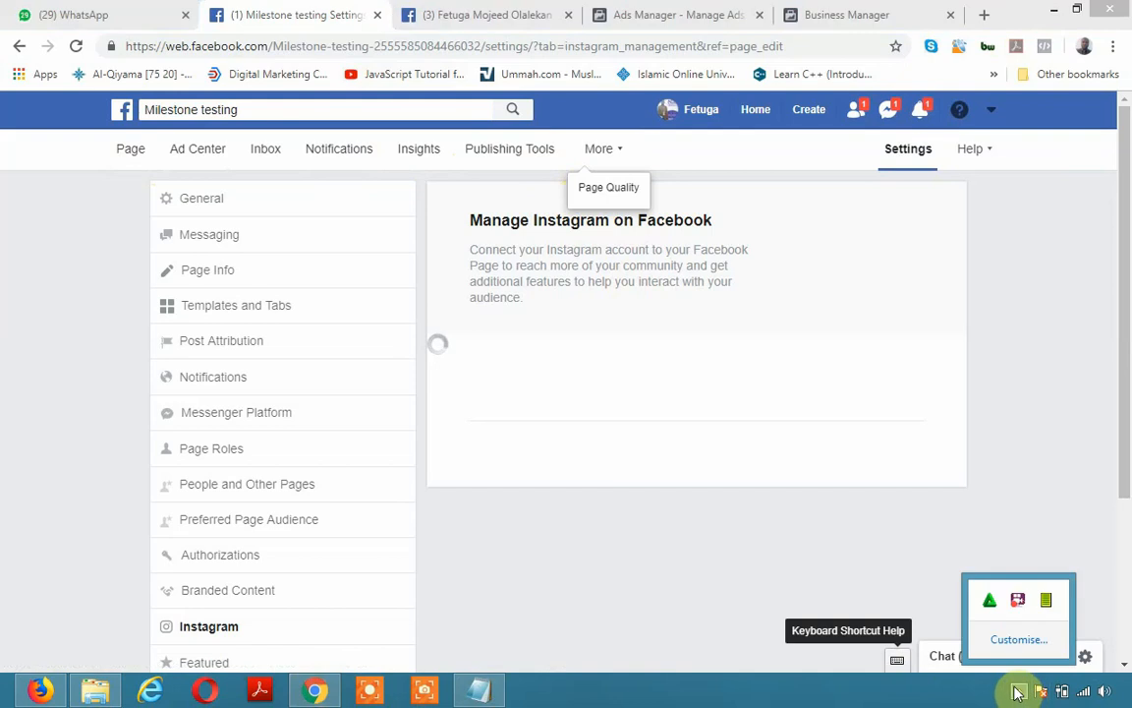
click(1019, 600)
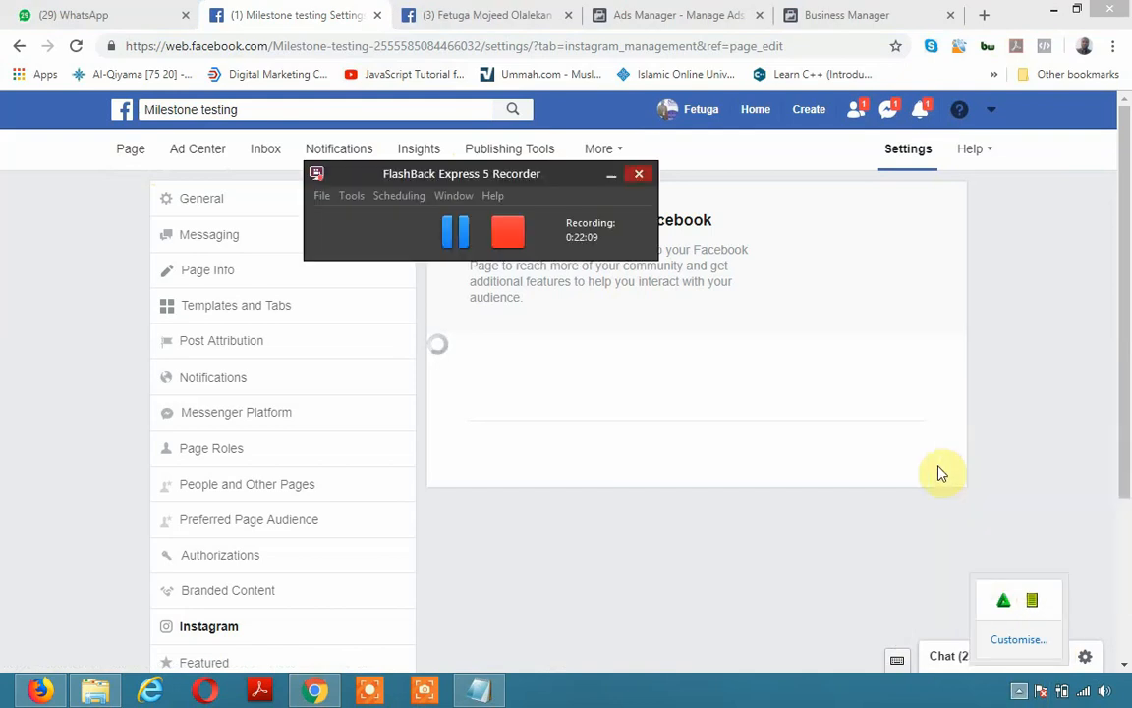